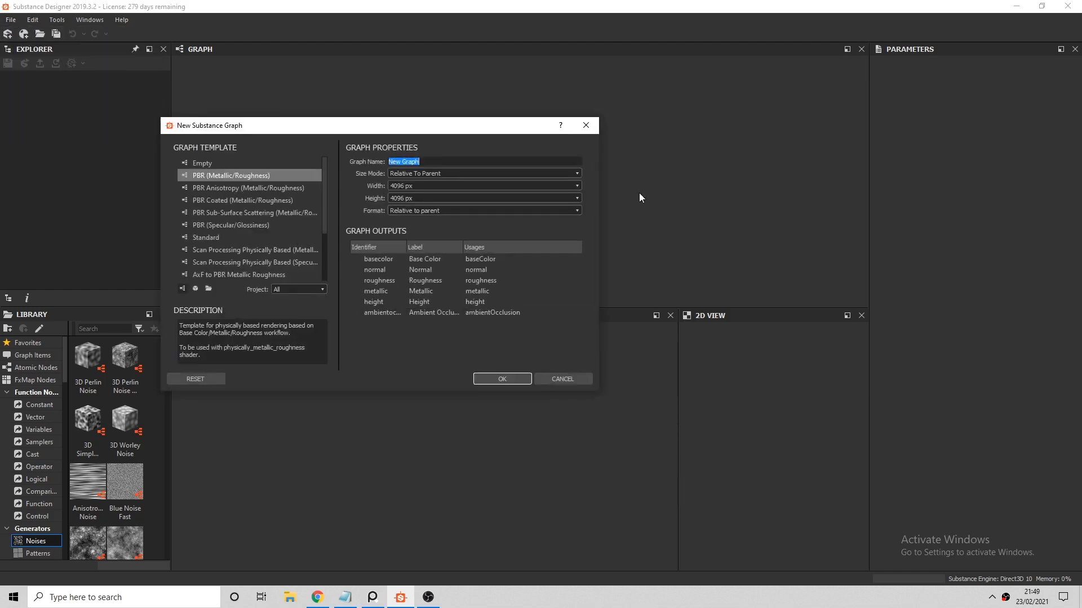
Create a PBR (Metallic/Roughness) graph named MarbleTiles
text(MarbleTiles)
key(Return)
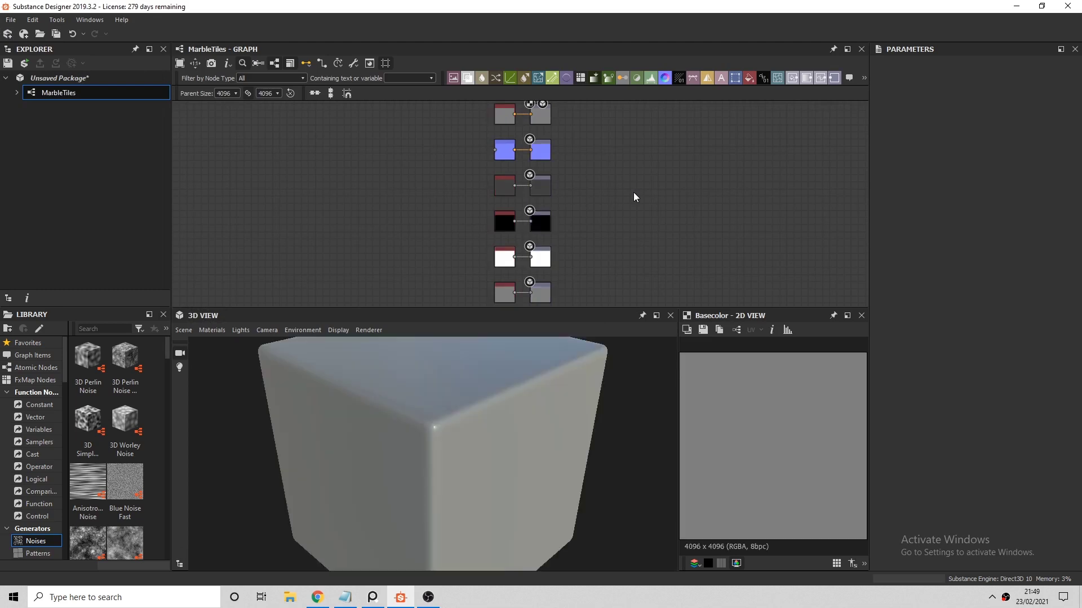
Add a Tile Sampler node to the graph beside the output nodes
key(space)
text(tile)
key(Down)
key(Down)
key(Down)
key(Down)
key(Down)
key(Down)
key(Down)
key(Down)
key(Return)
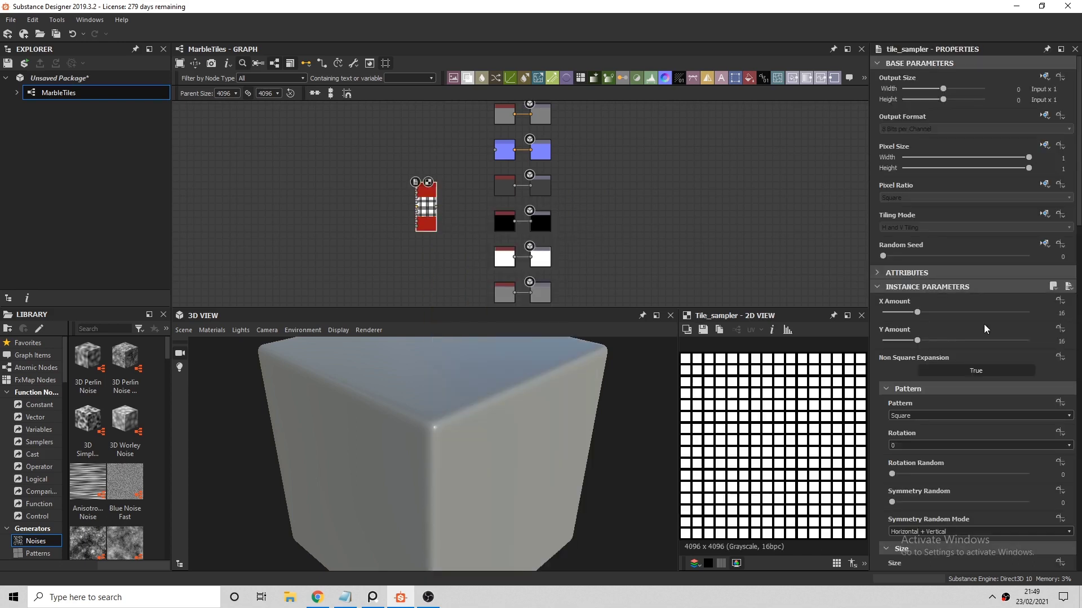
Set the Tile Sampler's pattern Size to 1.2 in both X and Y
scroll(1026, 402, down, 5)
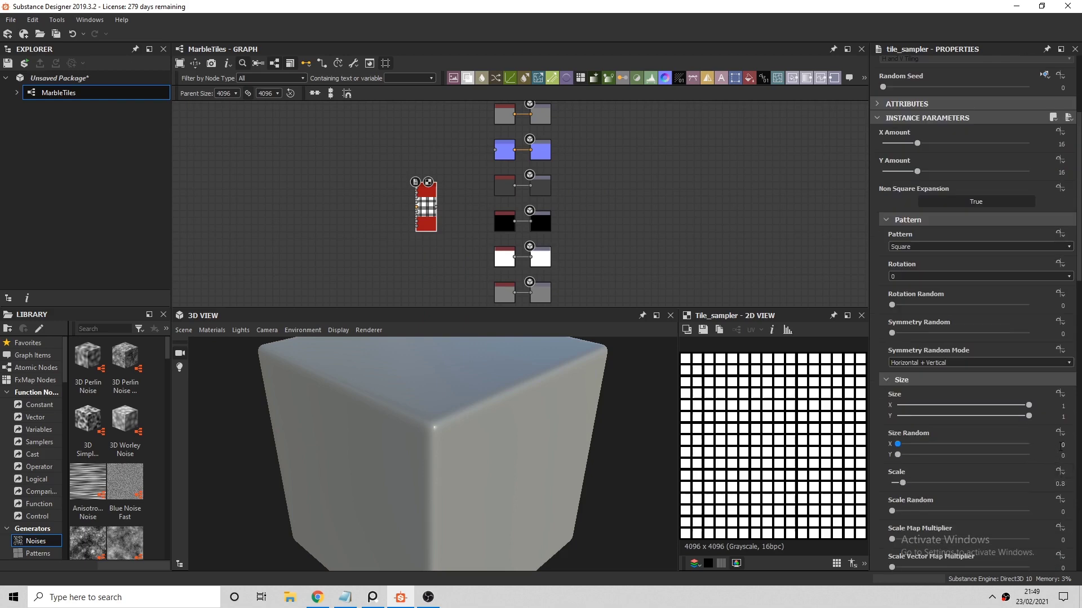
click(1064, 395)
click(1062, 405)
click(1062, 405)
text(.2)
key(Return)
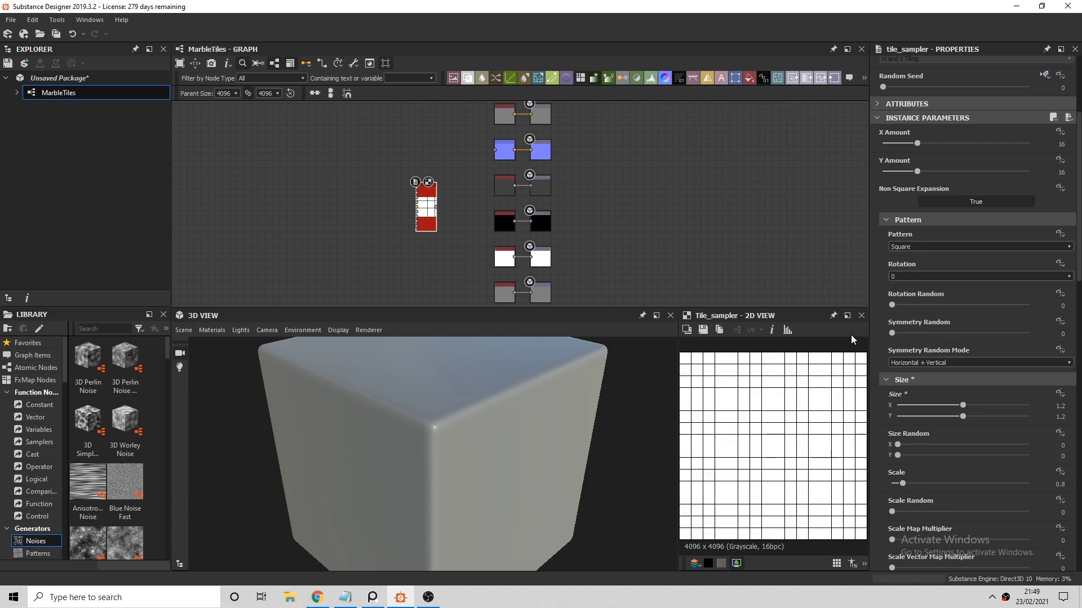
scroll(804, 467, up, 3)
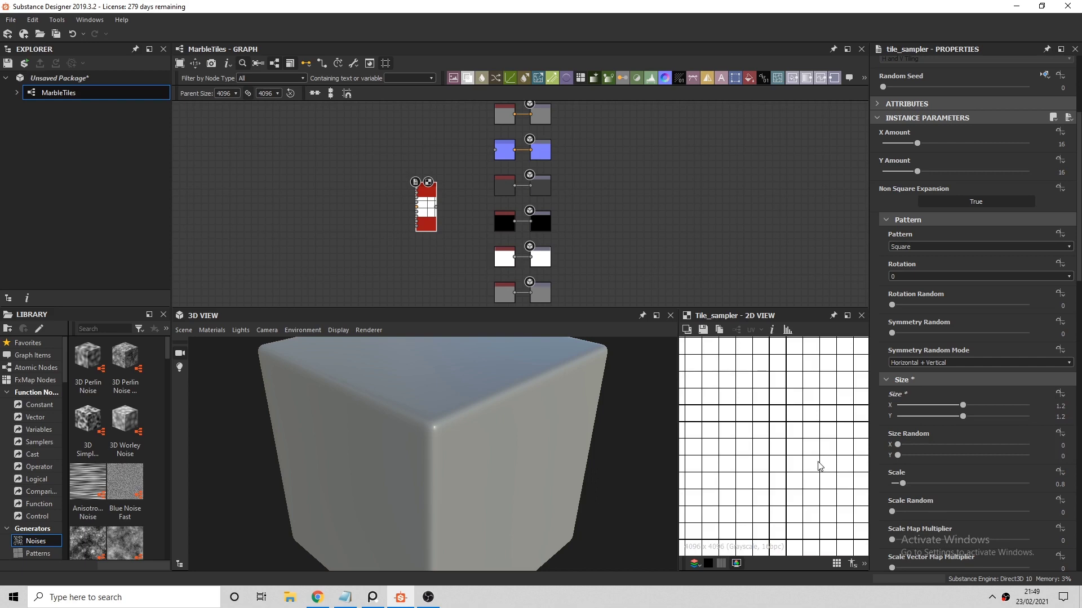
scroll(832, 429, down, 1)
Try the Tile Sampler with an X Amount of 8 and a Y Amount of 4, then 1, and undo the last change
click(1043, 143)
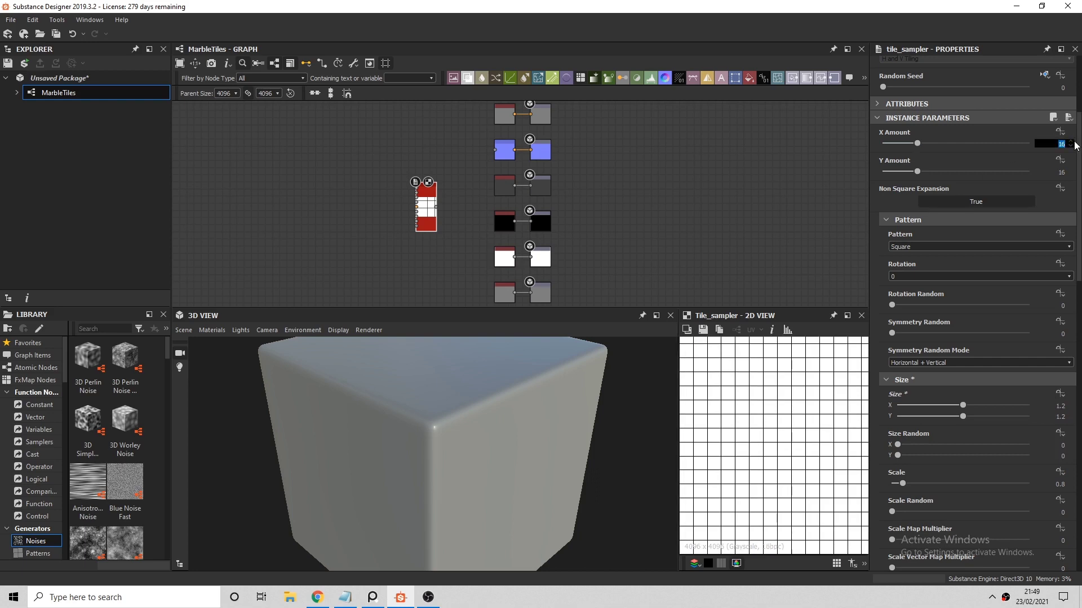
text(8)
key(Tab)
text(4)
key(Return)
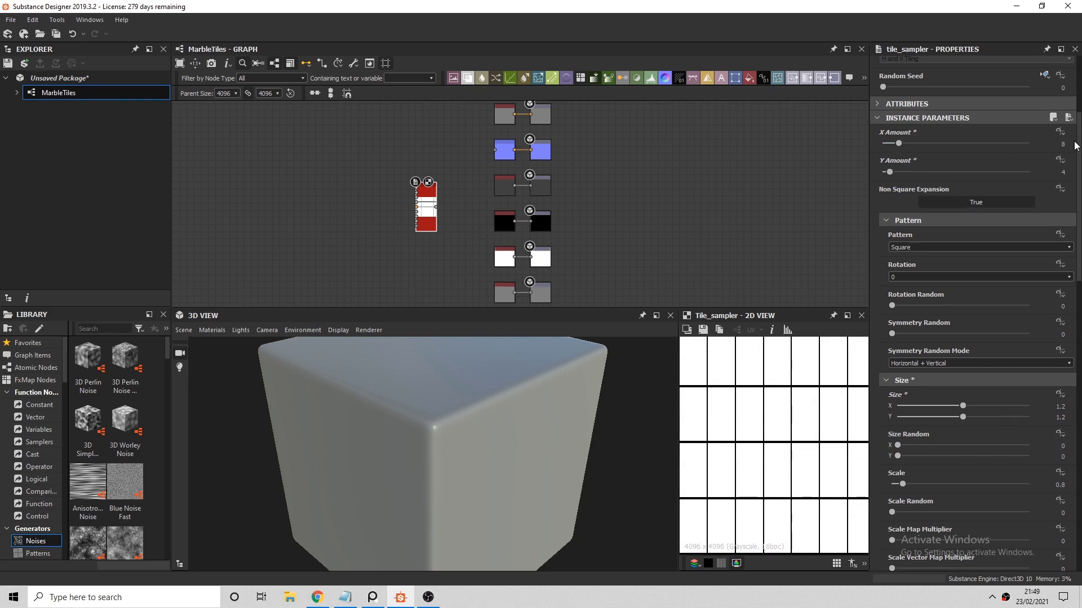
scroll(712, 385, up, 1)
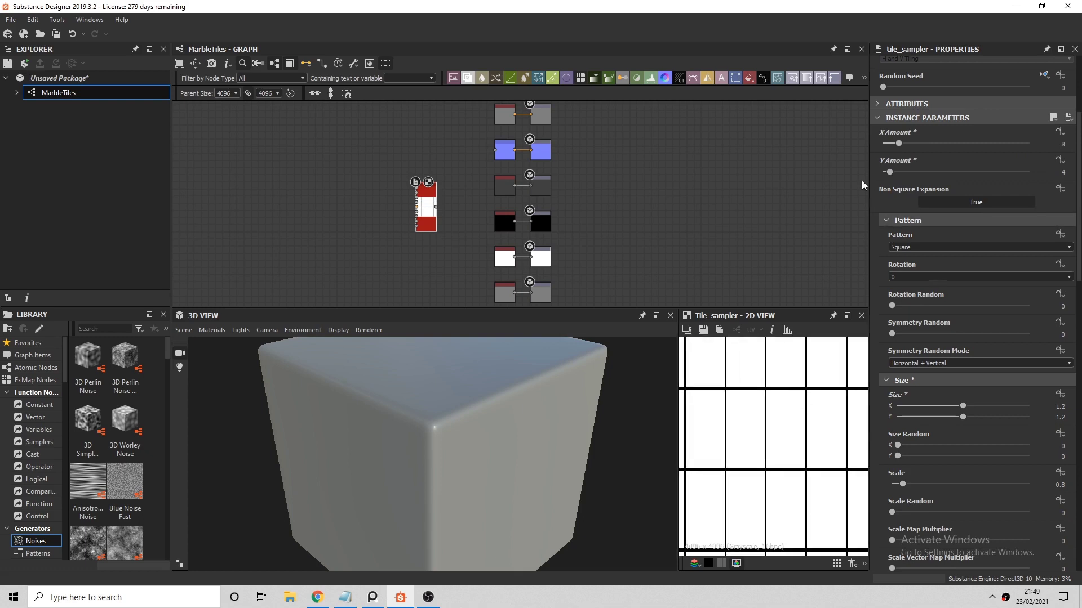
drag(892, 172, 877, 174)
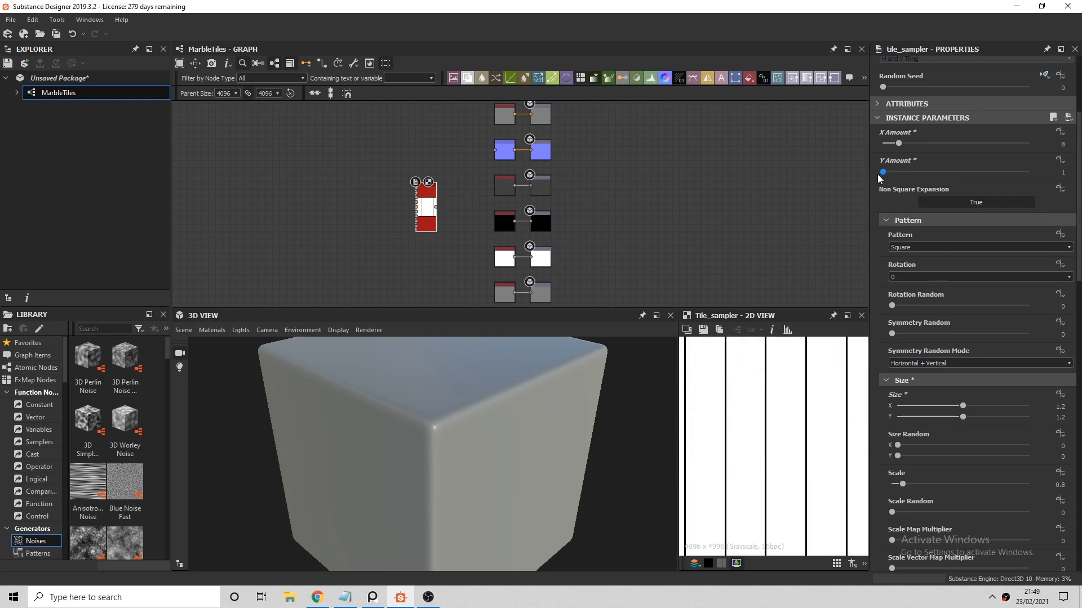
key(ctrl+z)
Set the Tile Sampler's X Amount to 4 and Y Amount to 8
click(1063, 144)
text(4)
key(Tab)
text(8)
key(Return)
scroll(804, 417, up, 3)
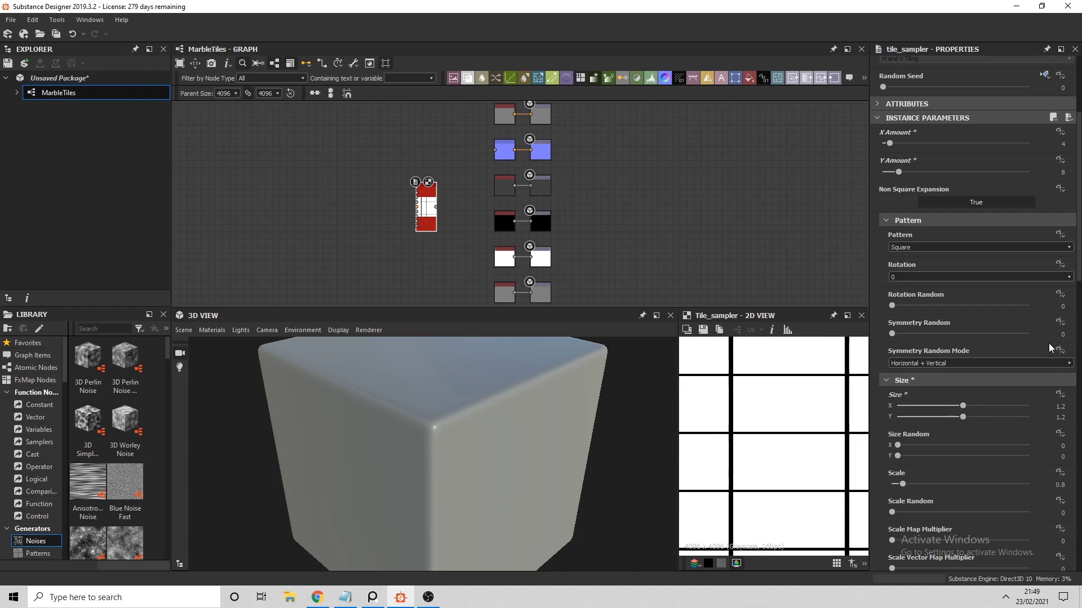
Try the tiles' Size X at 1.3 and at 1.25, checking the whole pattern in the 2D view
click(1052, 407)
text(1.3)
key(Return)
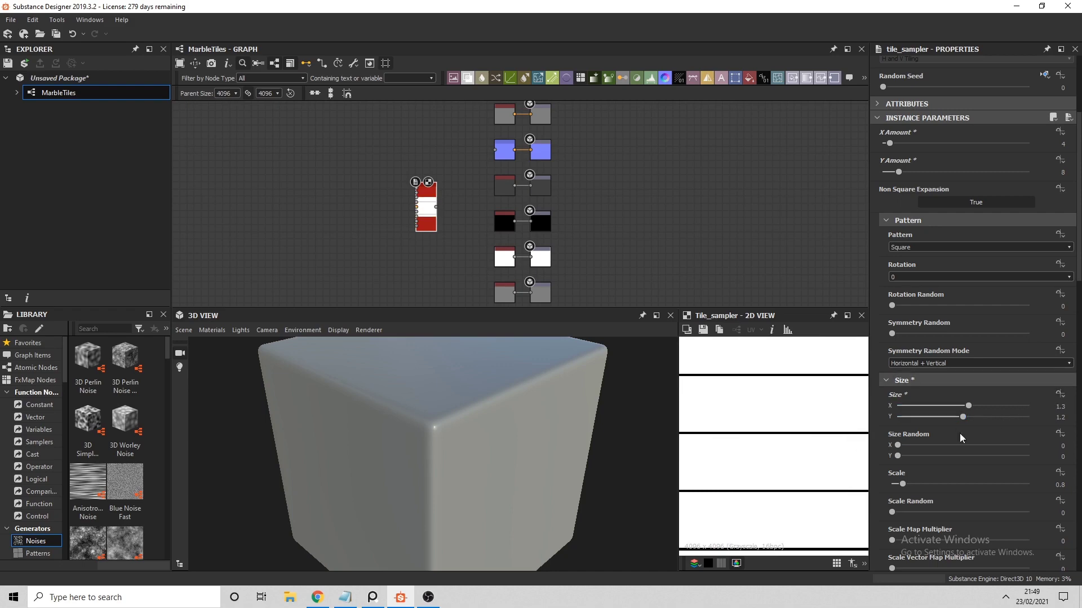
click(1054, 406)
key(Return)
key(f)
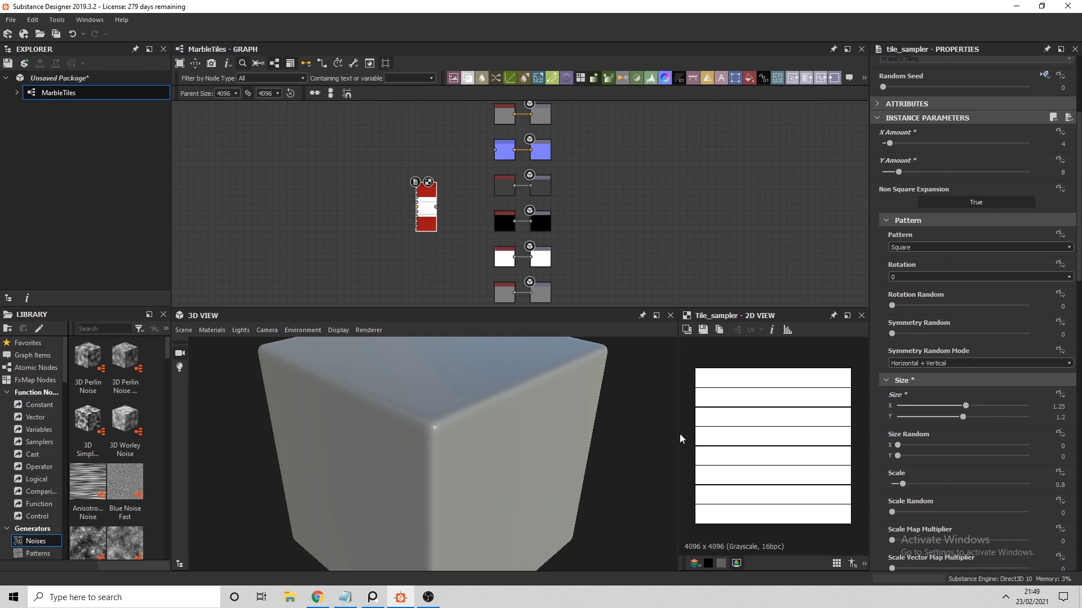
Widen the 2D view and try the tiles' Size X at 1.2 and at 1.22
drag(679, 433, 562, 428)
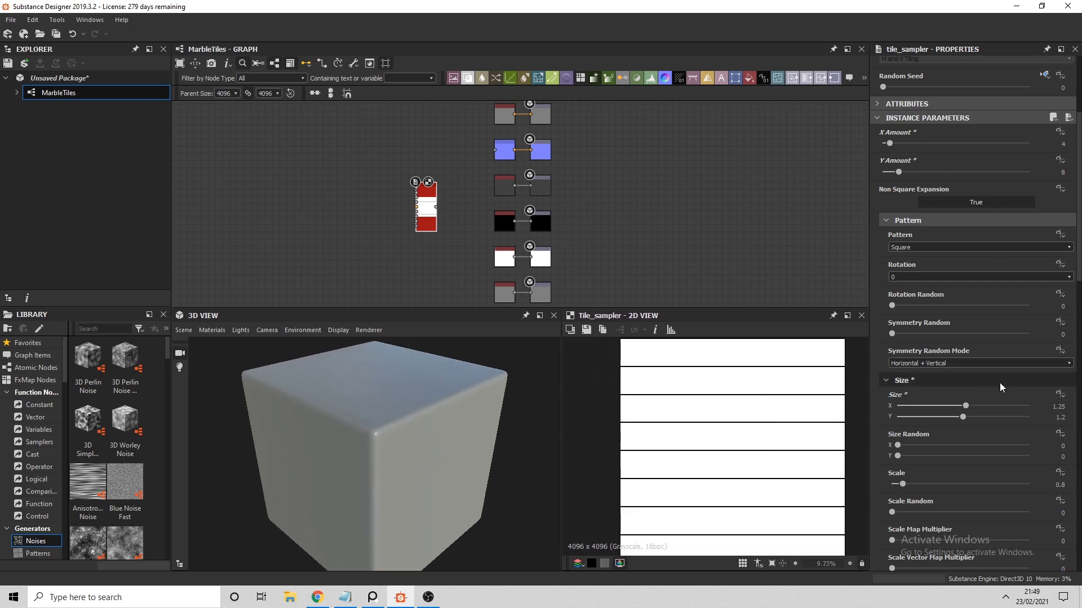
double_click(1058, 406)
text(1.2)
key(Return)
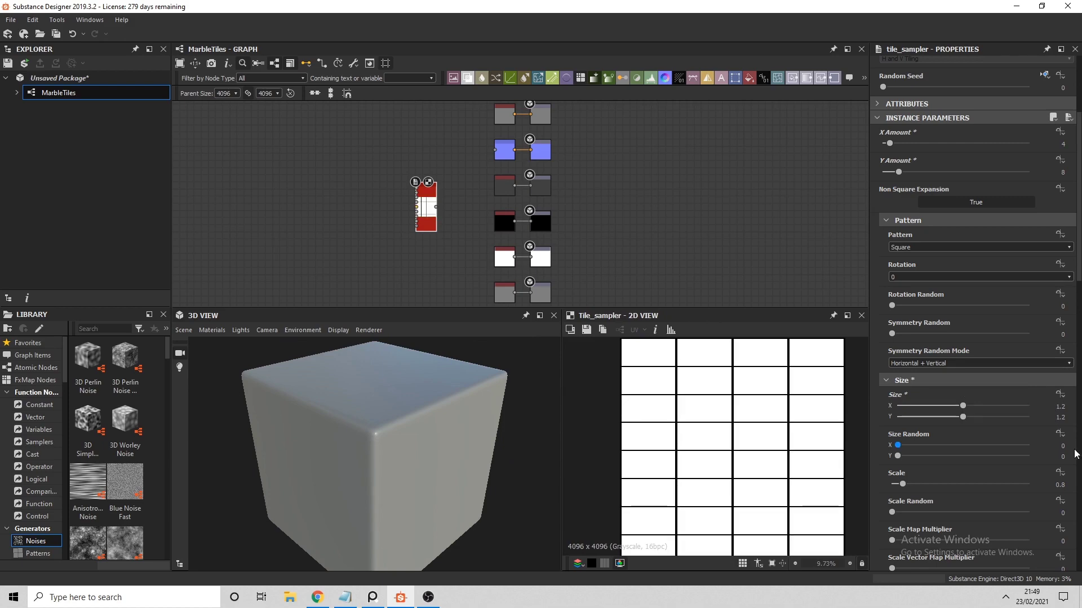
double_click(1059, 406)
text(2)
key(Return)
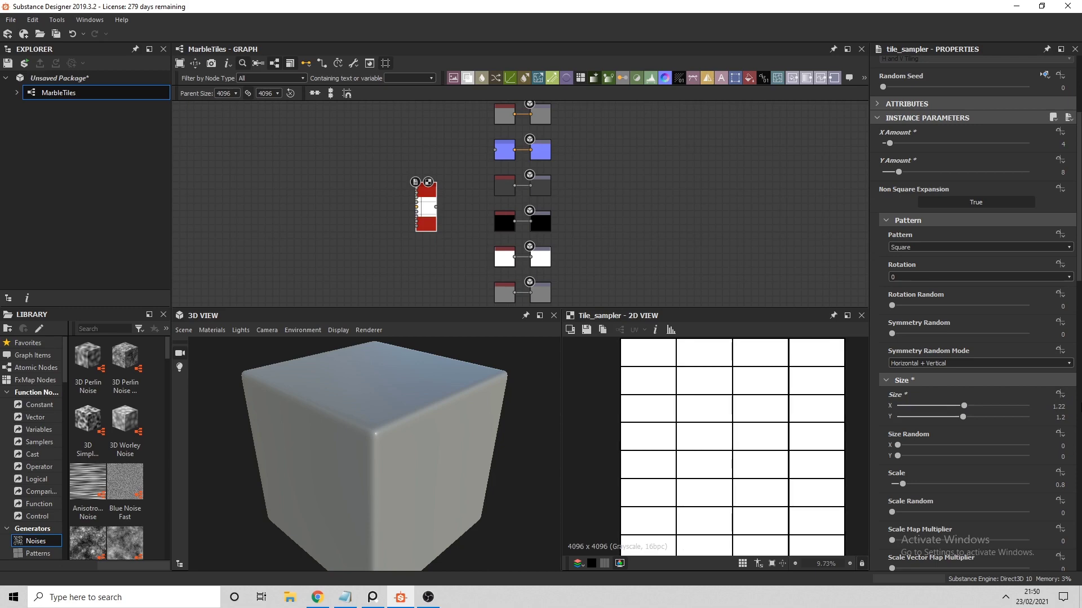
Set the tiles' Size X to 1.23 and check the grout gaps in the 2D view
scroll(737, 458, up, 5)
double_click(1058, 407)
key(BackSpace)
text(3)
key(Return)
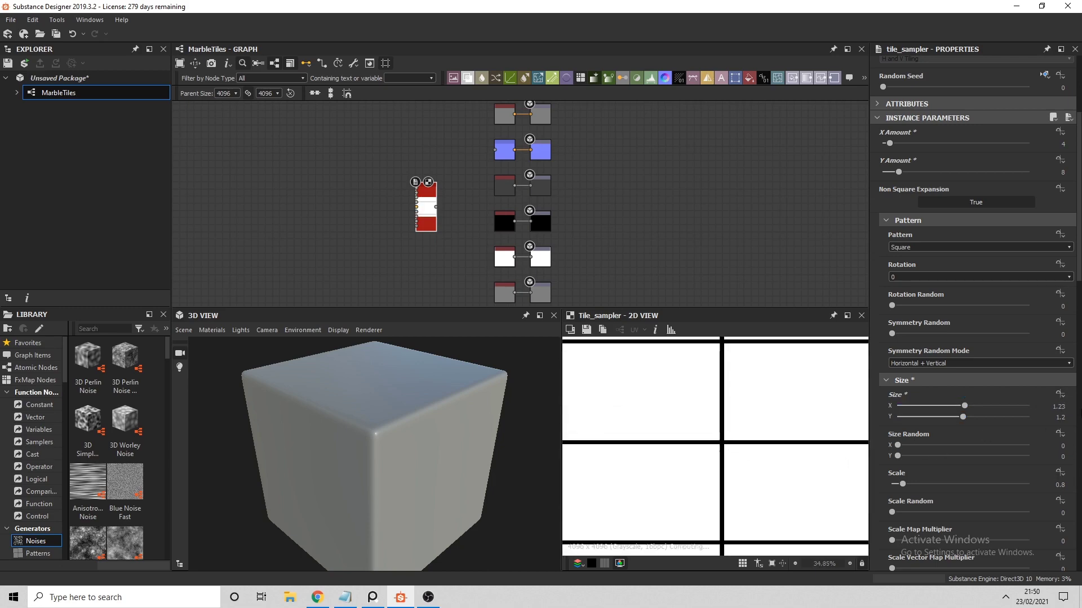
scroll(753, 440, down, 2)
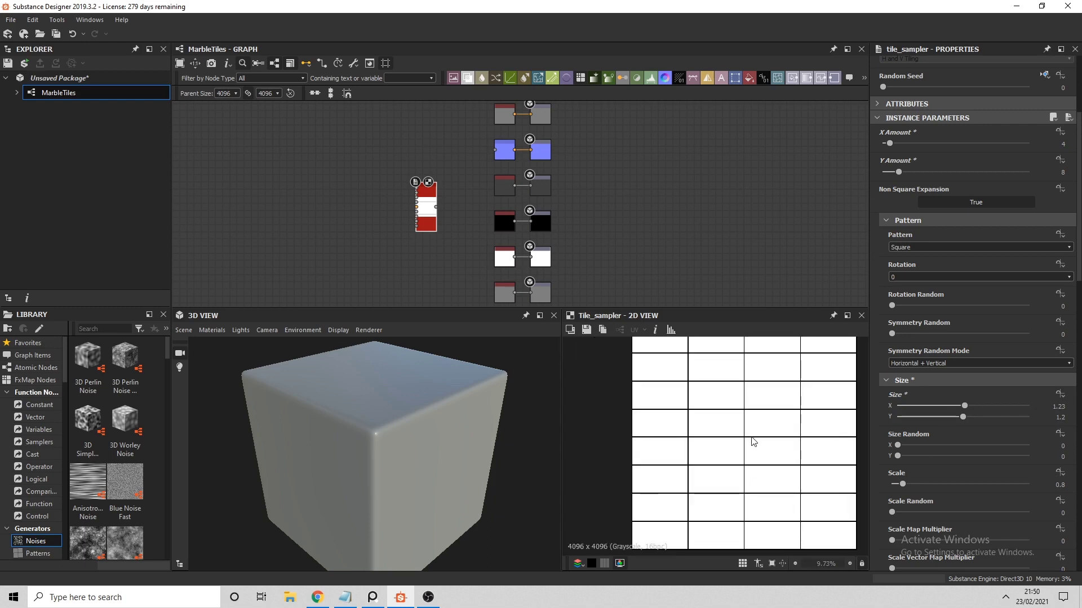
scroll(753, 440, down, 1)
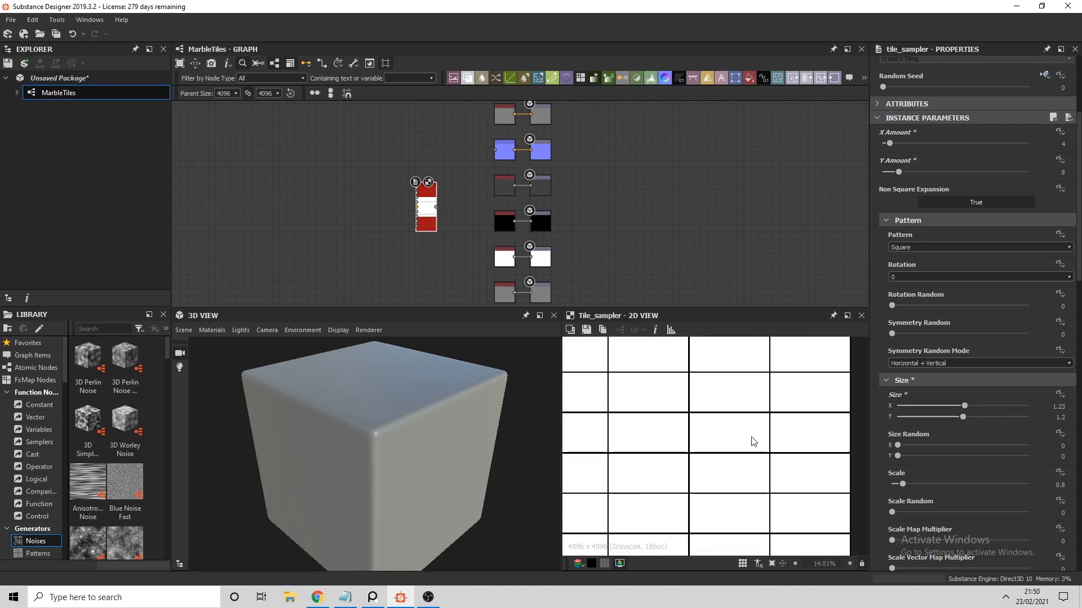
scroll(753, 441, down, 2)
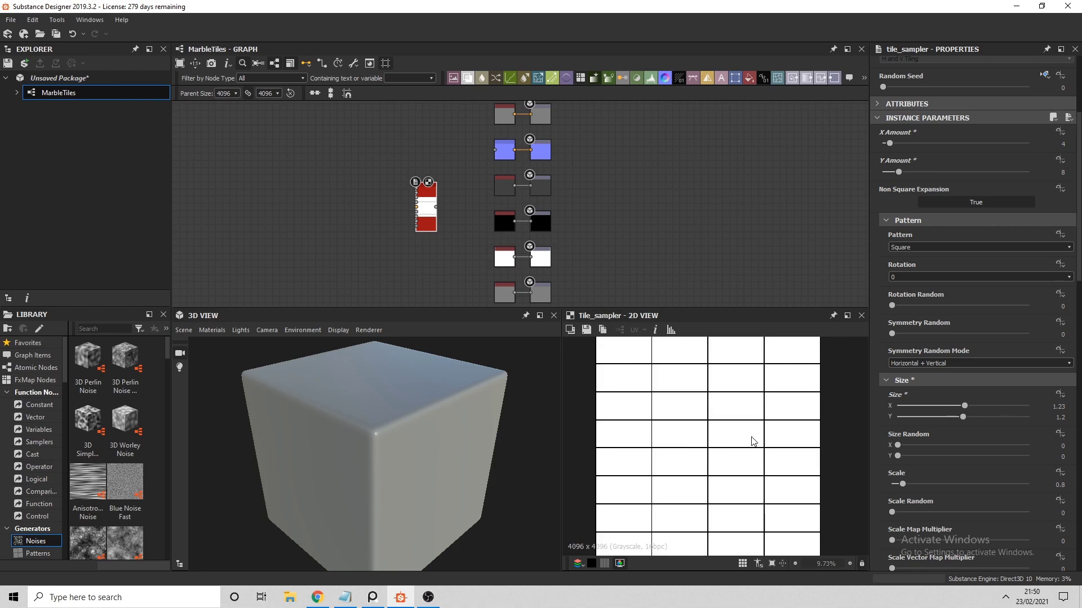
scroll(927, 496, down, 3)
Set the Tile Sampler's Color Random to 0.34 and connect its output to the Normal node
scroll(926, 495, down, 10)
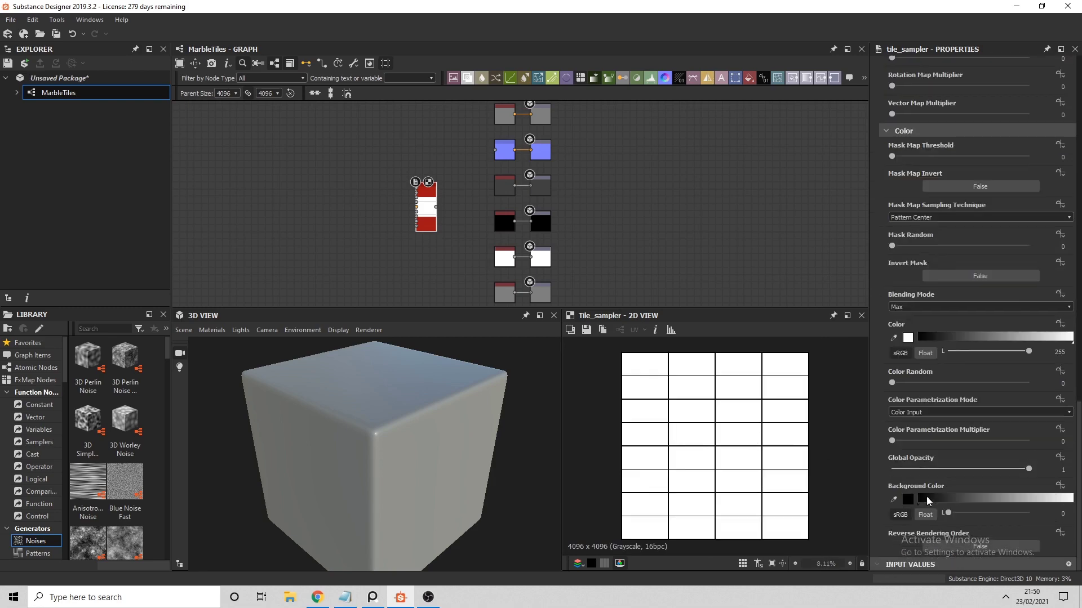
drag(912, 383, 939, 385)
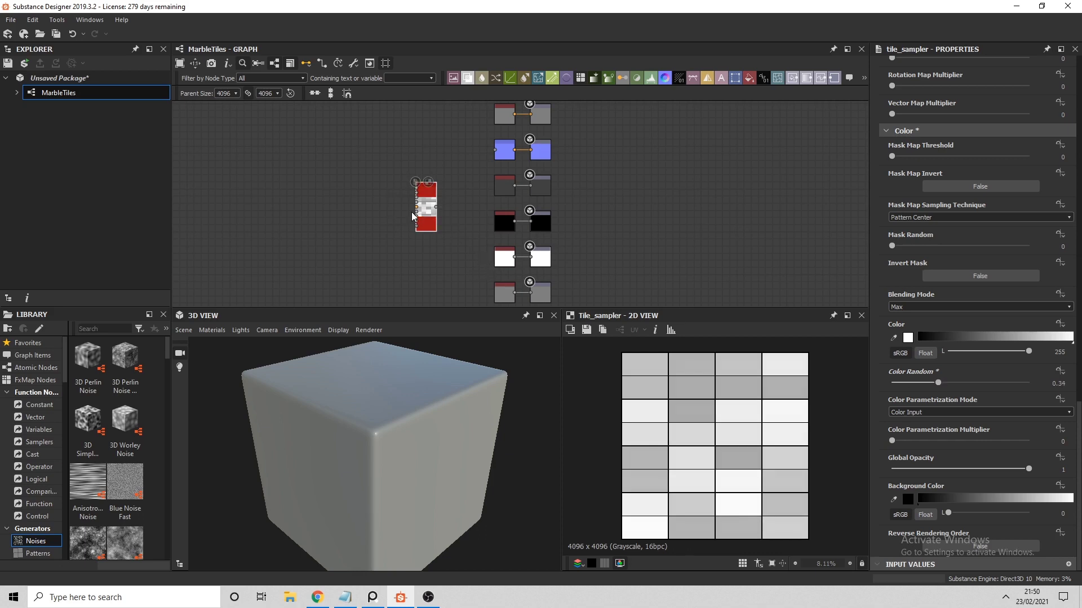
middle_drag(423, 204, 420, 223)
drag(420, 222, 492, 167)
Replace the Uniform Color node feeding the Ambient Occlusion output with an Ambient Occlusion (HBAO) node connected to that output
middle_drag(495, 253, 497, 222)
click(501, 247)
scroll(503, 249, up, 3)
key(Delete)
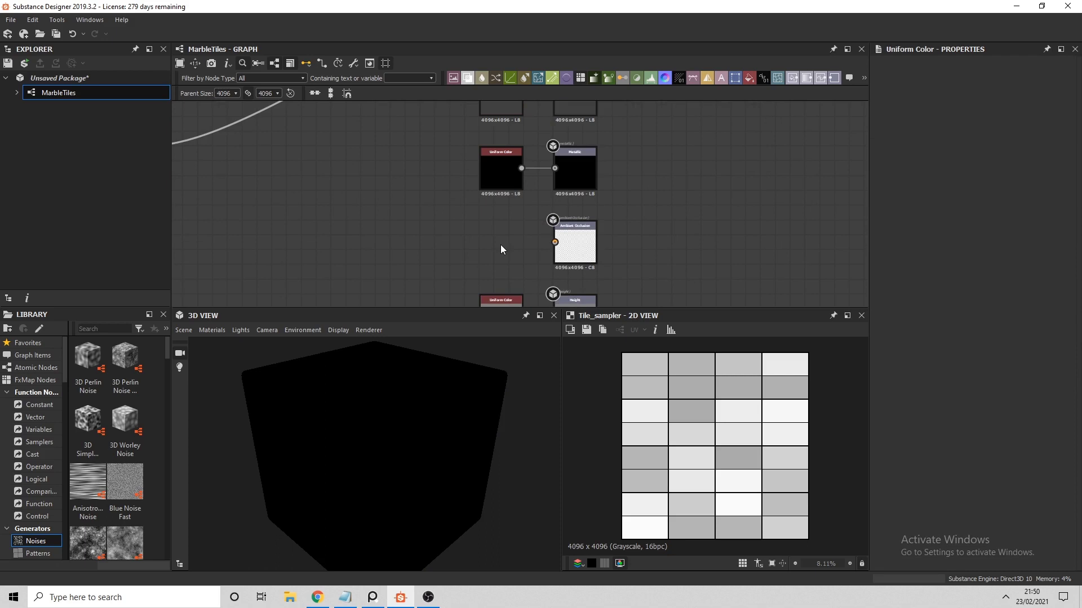
key(space)
text(ambi)
key(Return)
drag(521, 241, 554, 242)
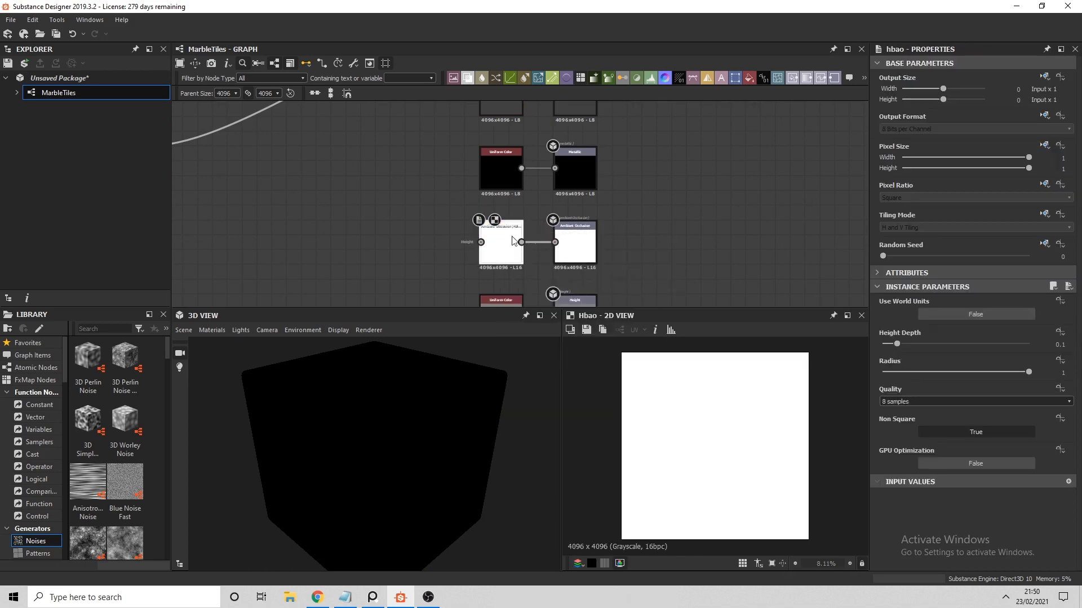
Connect the Tile Sampler to the Ambient Occlusion node and the Height output, deleting the Uniform Color node beside Height
drag(480, 242, 723, 220)
click(649, 230)
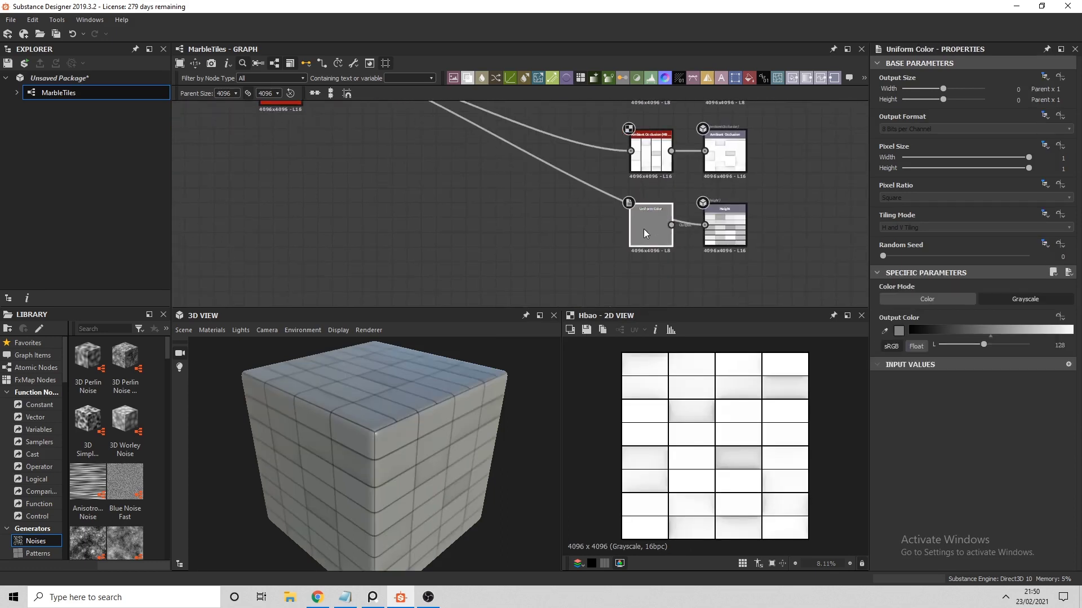
key(Delete)
scroll(643, 229, down, 3)
middle_drag(521, 178, 529, 238)
scroll(529, 239, up, 2)
drag(442, 383, 467, 383)
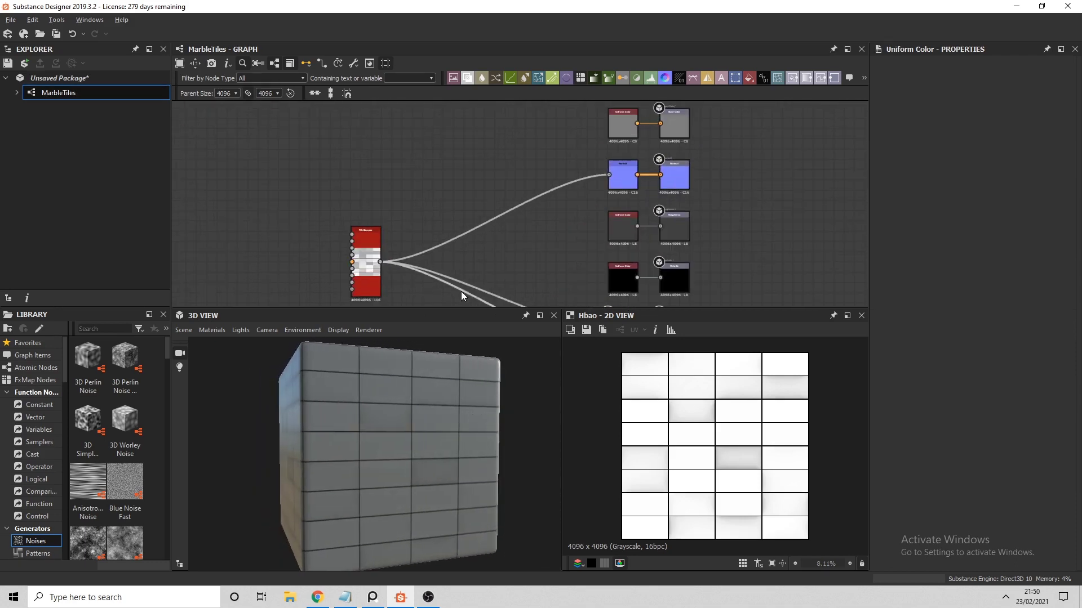
middle_drag(389, 171, 425, 190)
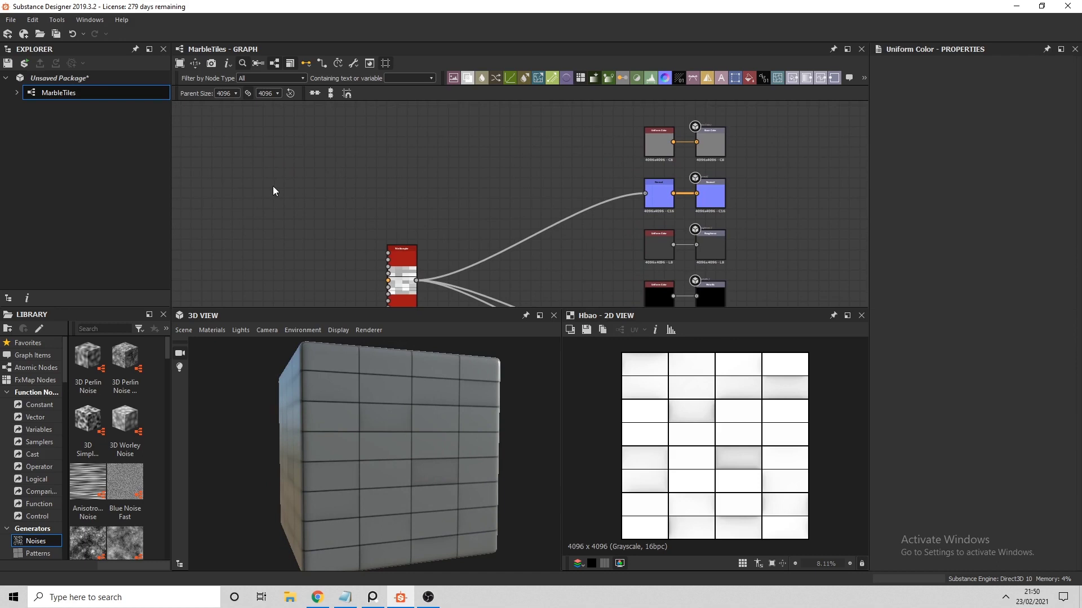
key(space)
text(mar)
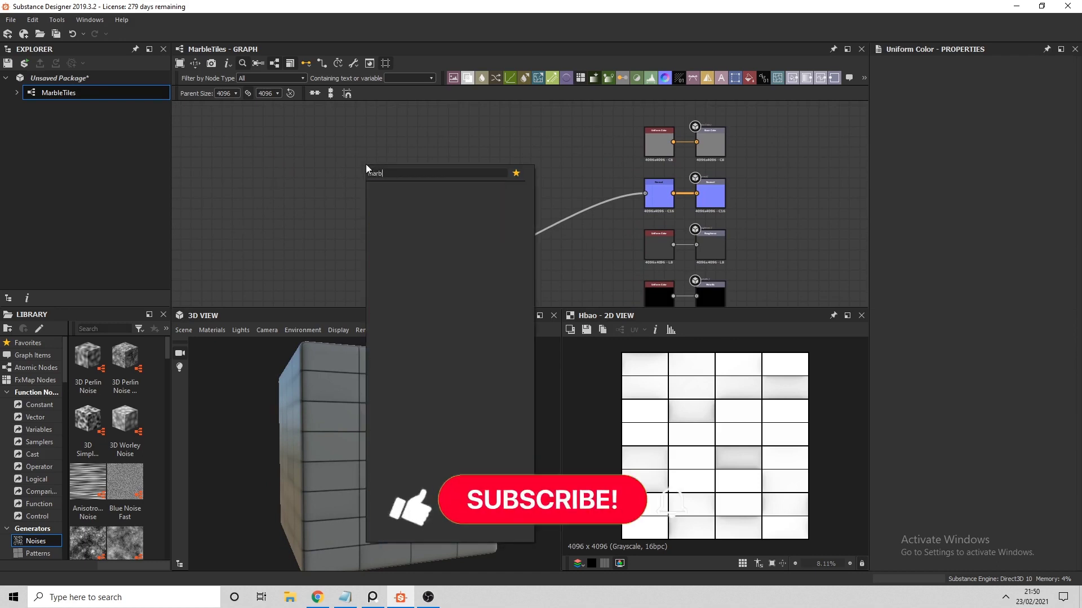
key(BackSpace)
key(Escape)
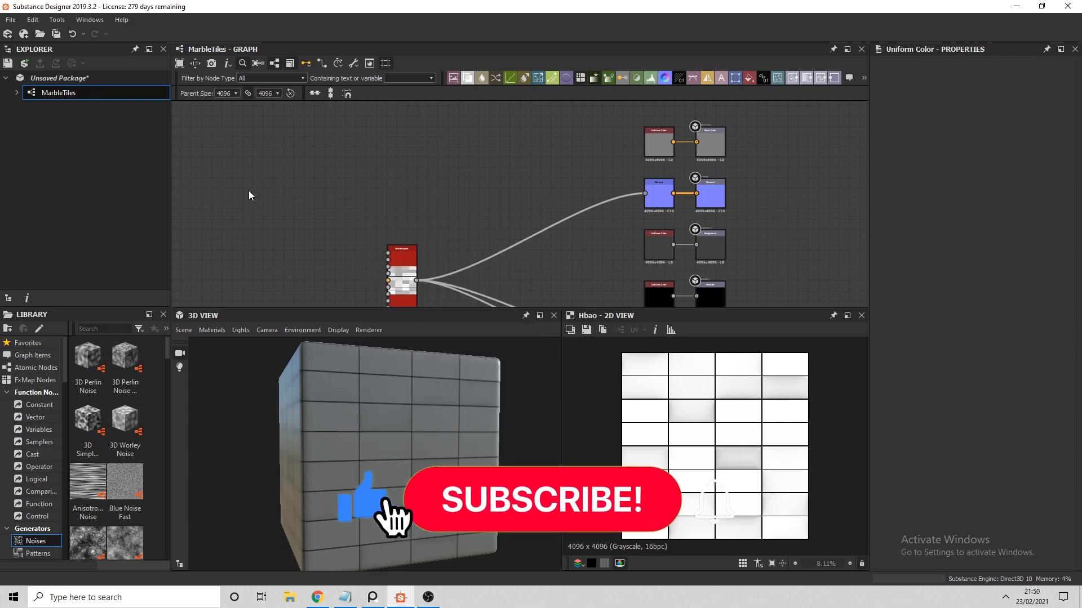
Try a Cells 3 noise node with a Scale of 44 and delete it again
scroll(135, 482, down, 3)
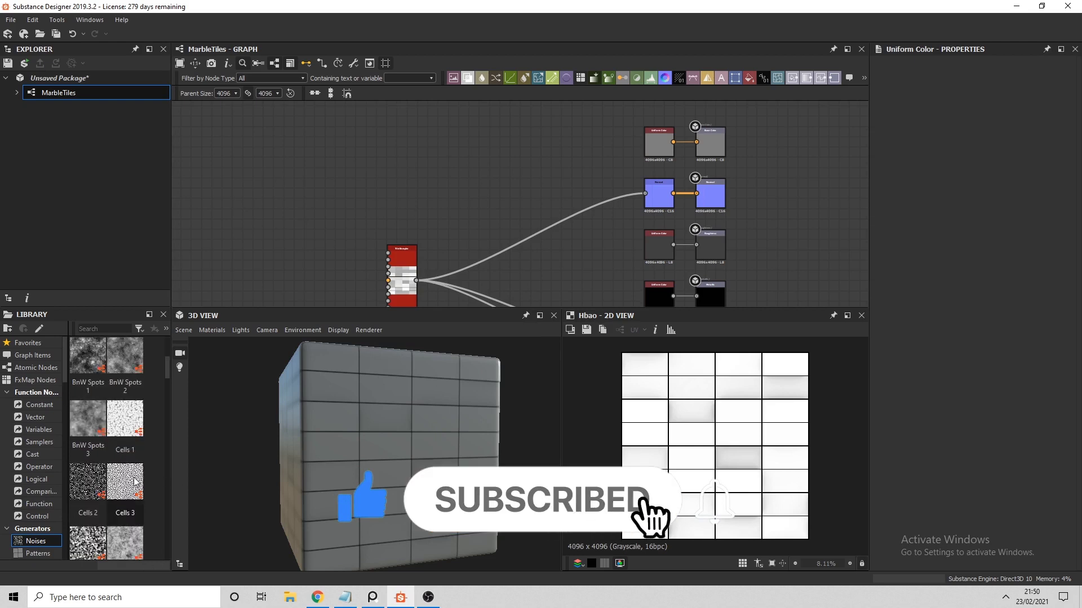
drag(128, 480, 331, 198)
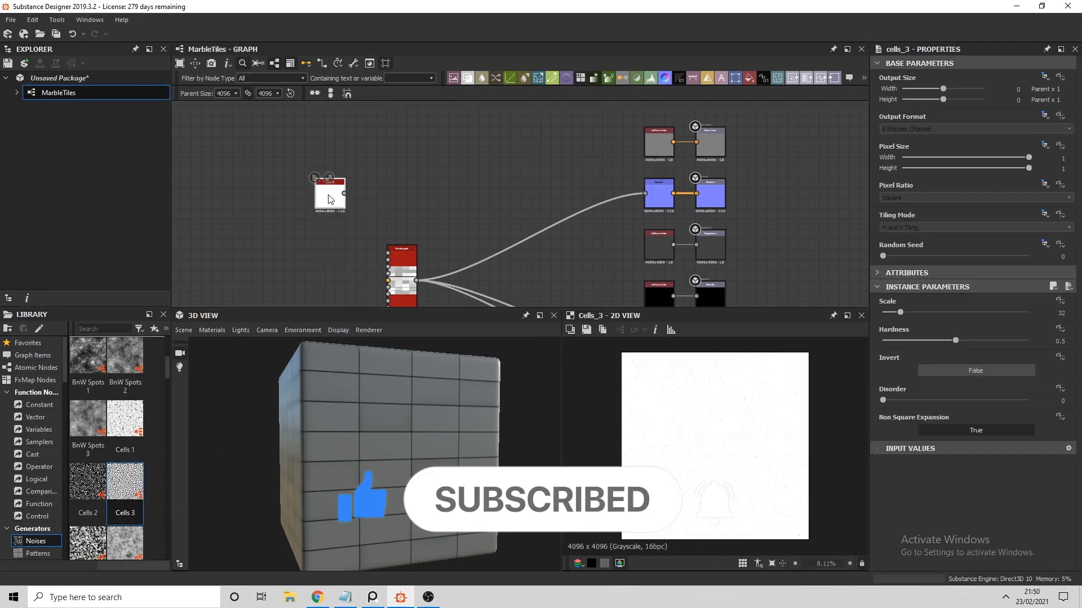
scroll(704, 456, up, 4)
mouse_move(900, 313)
mouse_down()
mouse_move(917, 313)
mouse_move(907, 312)
mouse_up()
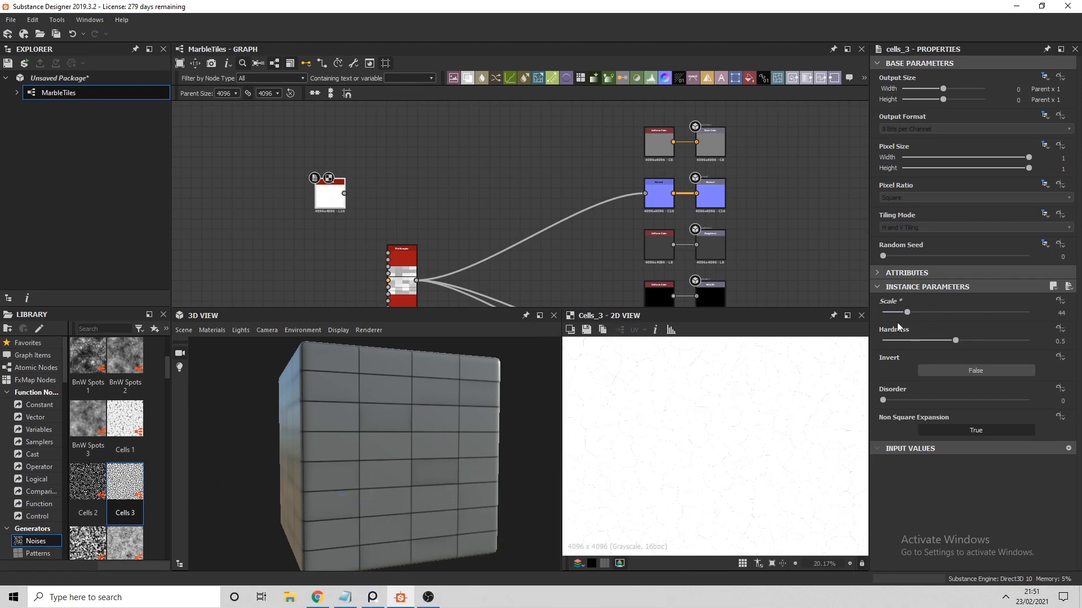
drag(259, 151, 341, 208)
key(Delete)
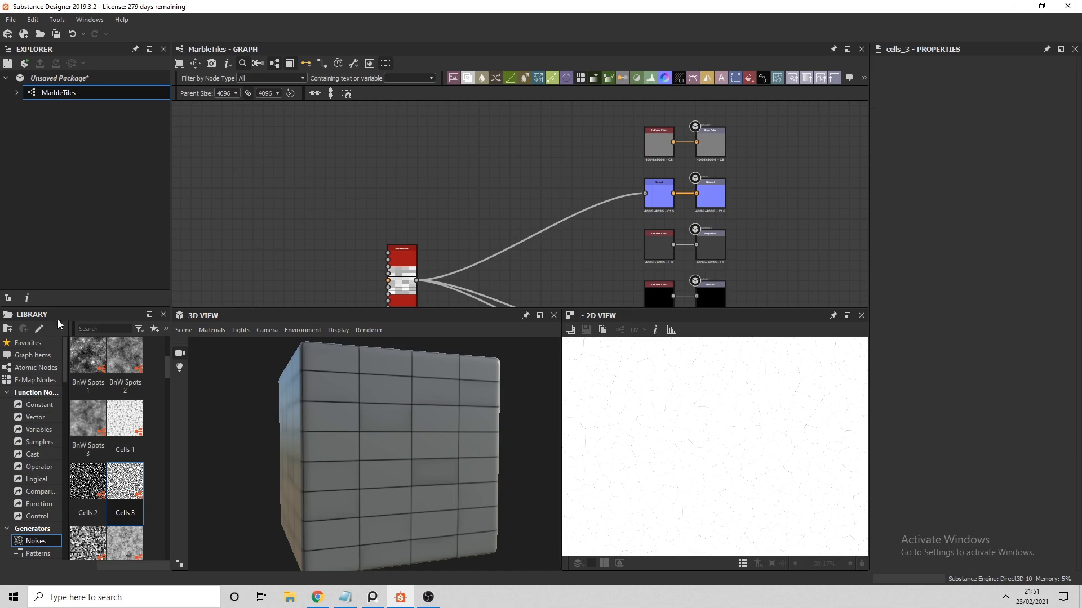
Browse the noise library, add a Cells 4 node above the Tile Sampler, and set its Scale to 8
scroll(91, 419, down, 3)
scroll(124, 428, down, 10)
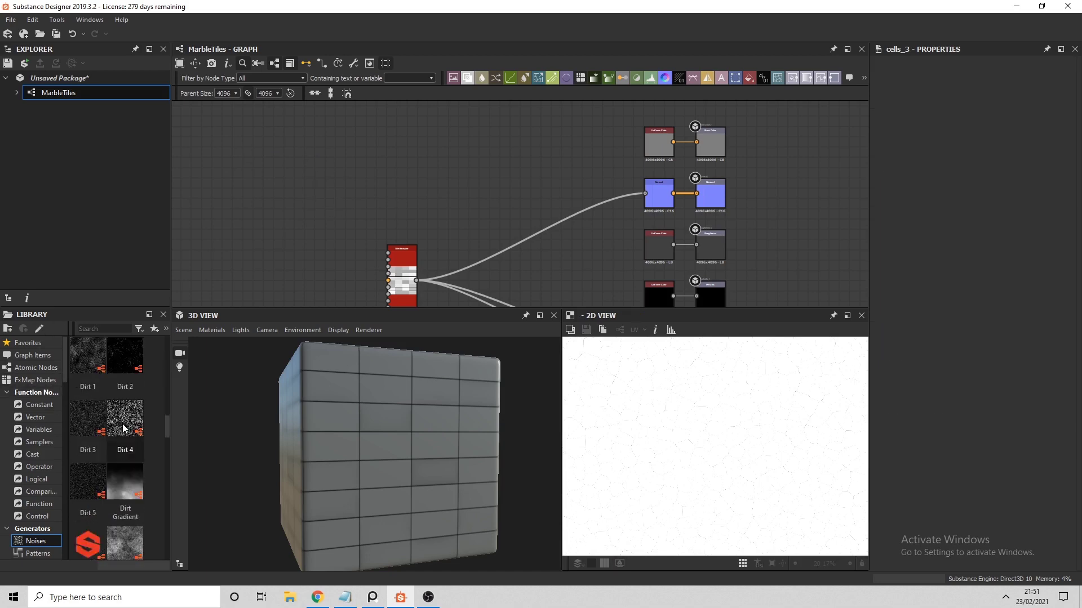
scroll(124, 428, up, 10)
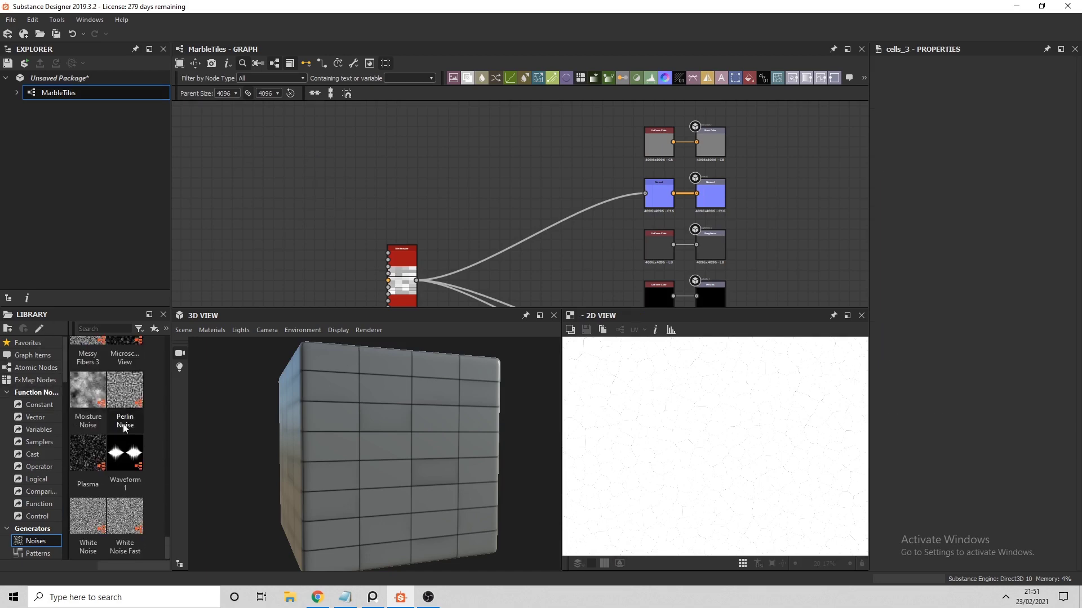
scroll(125, 428, up, 5)
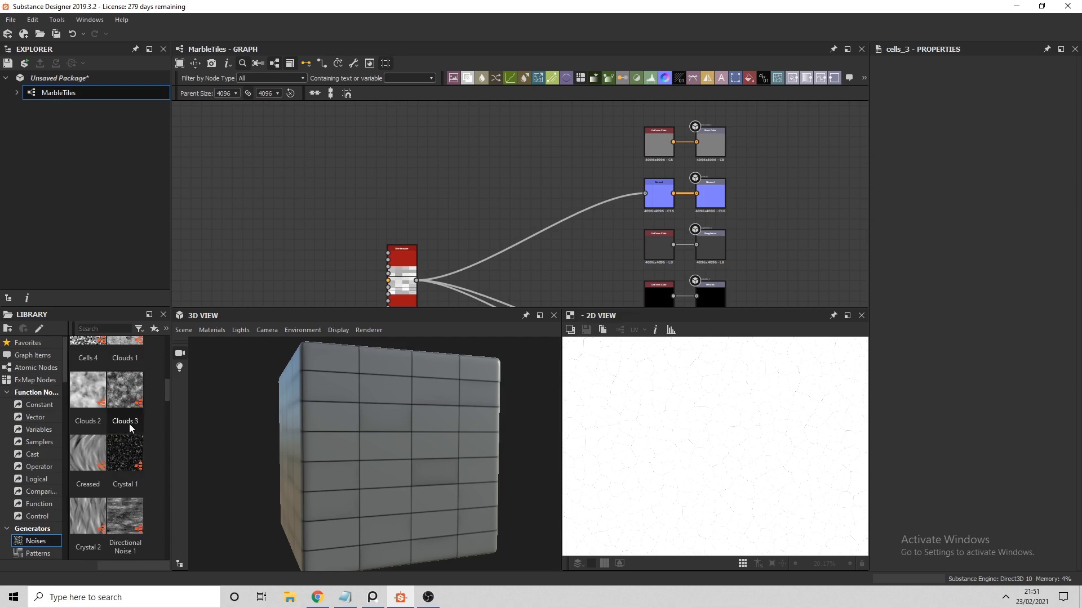
scroll(134, 432, up, 3)
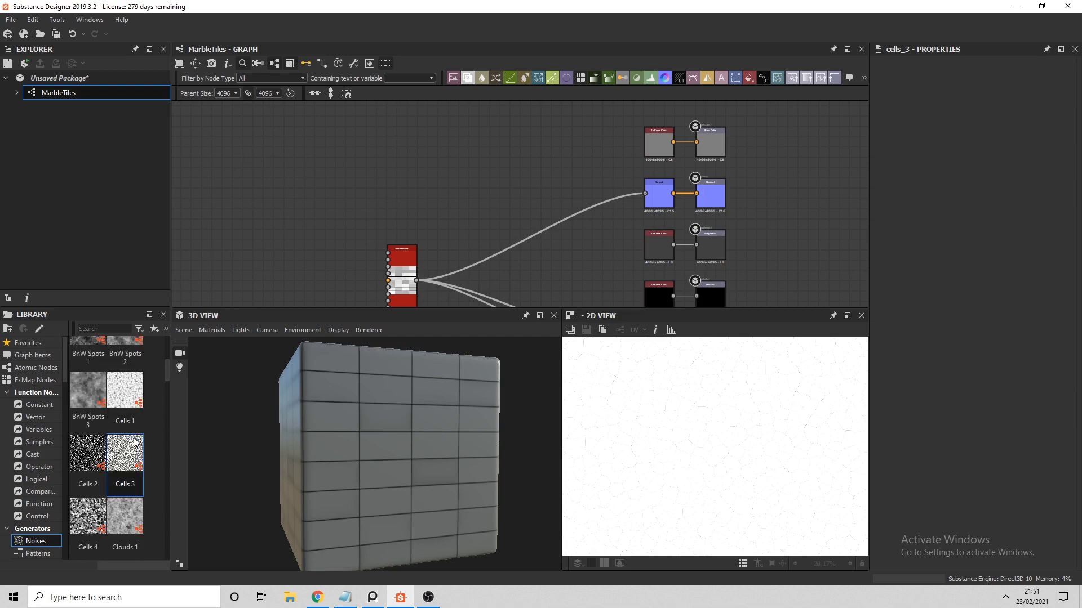
drag(90, 514, 360, 214)
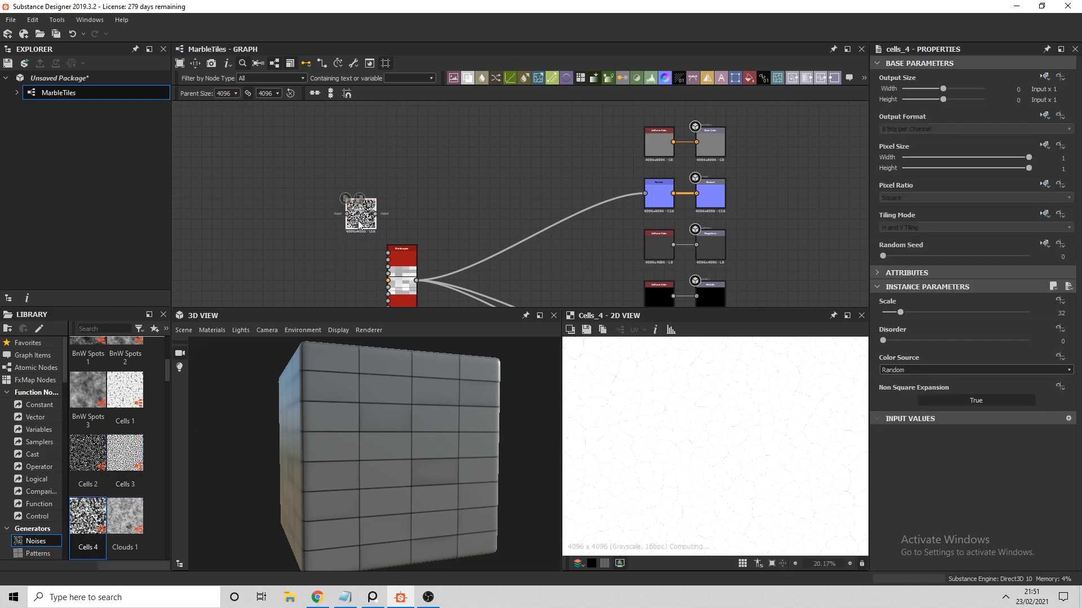
mouse_move(900, 312)
mouse_down()
mouse_move(936, 313)
mouse_move(887, 308)
mouse_up()
scroll(708, 462, down, 4)
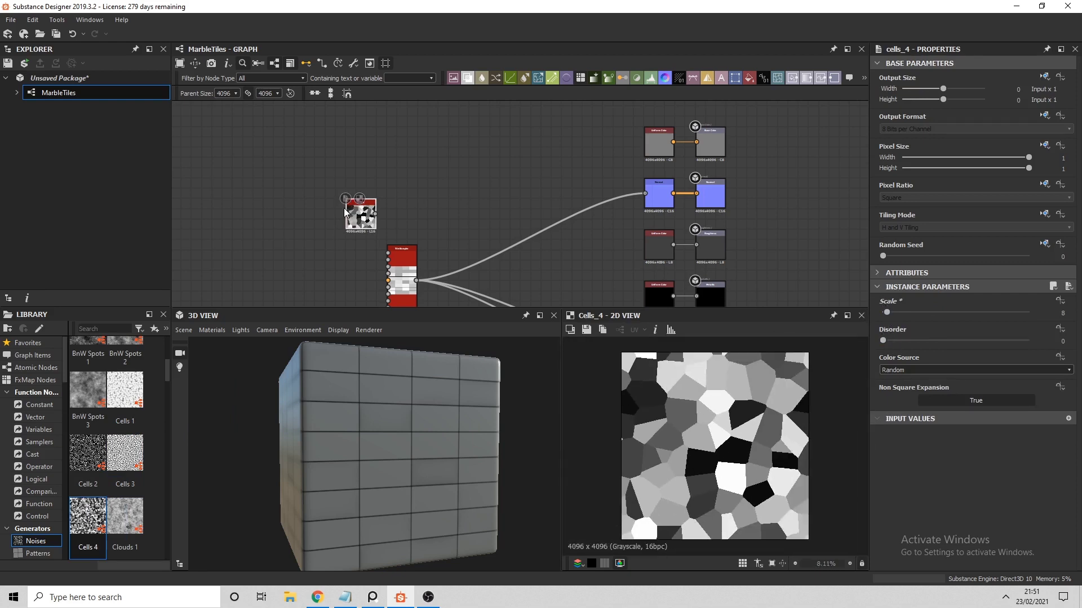
Add an Edge Detect node connected to the output of the Cells 4 node
key(space)
text(edge)
click(420, 241)
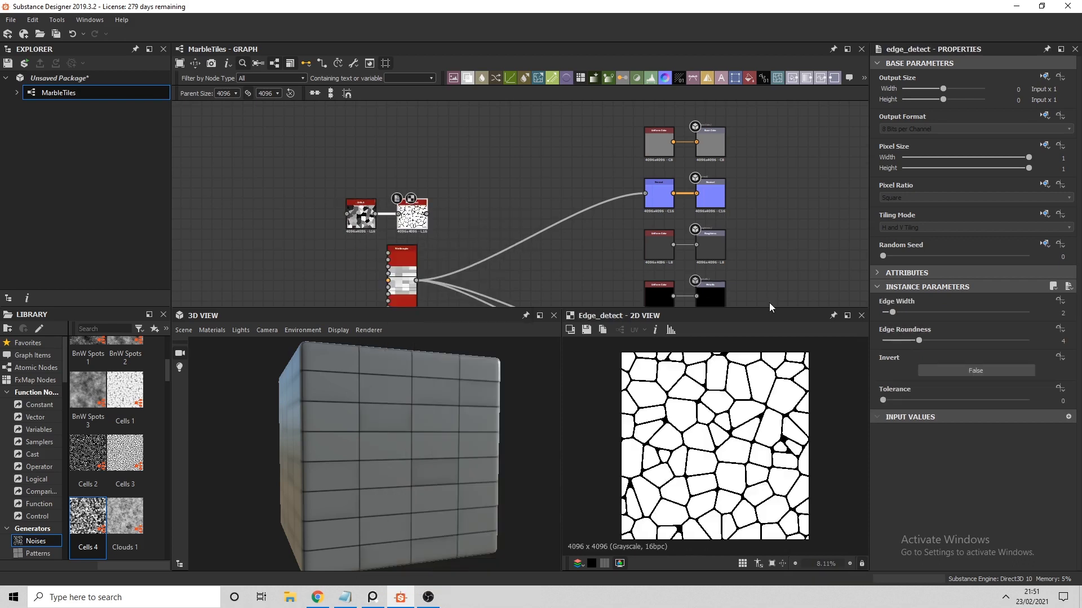
Add a Directional Warp node and connect the Edge Detect output to its main input
scroll(461, 221, up, 3)
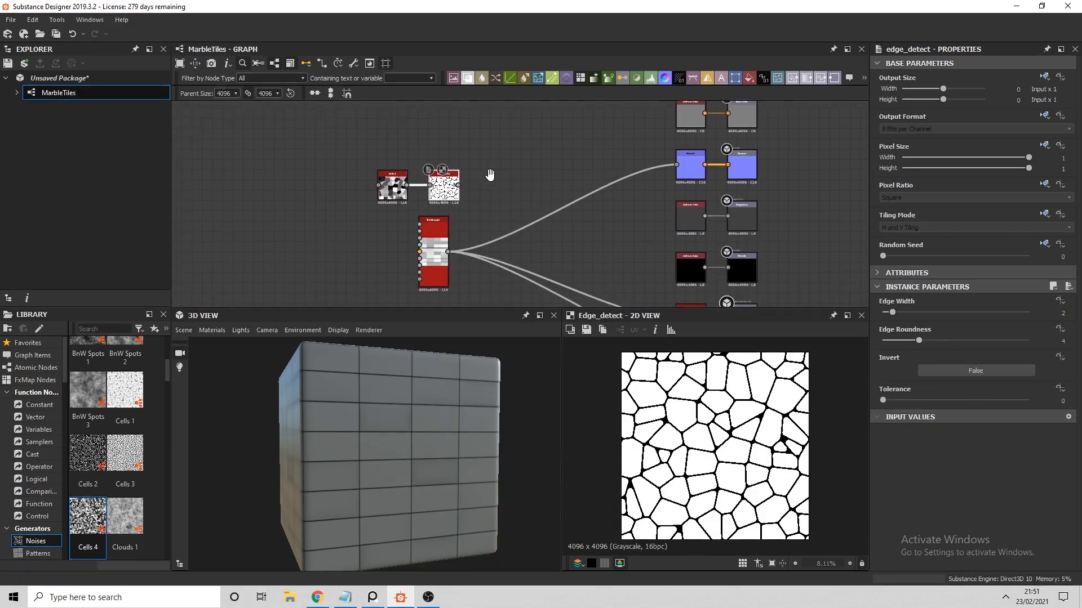
drag(484, 224, 291, 166)
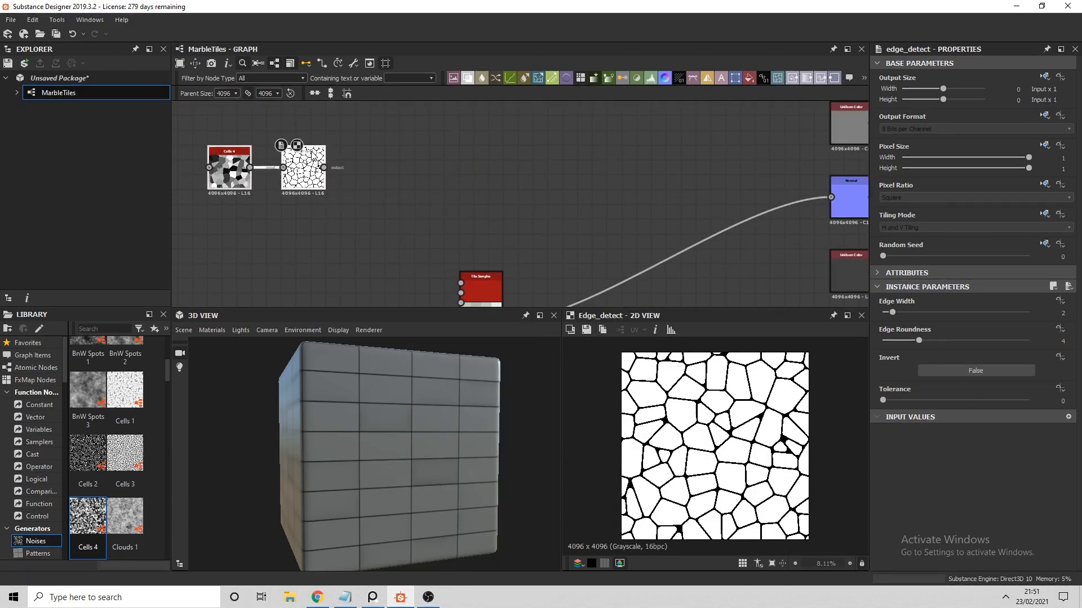
key(space)
text(direc)
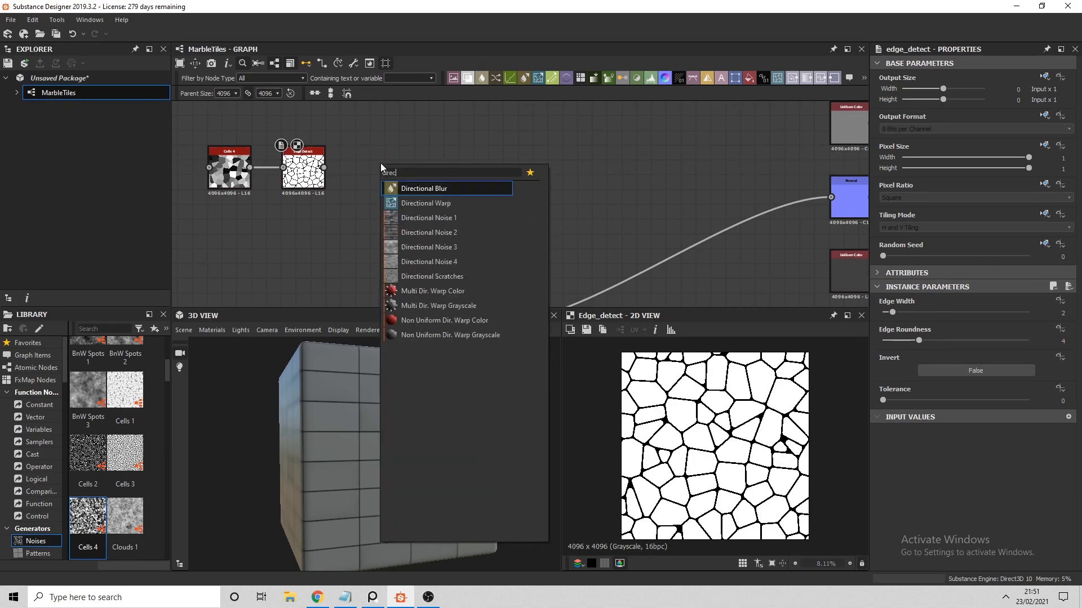
key(Down)
key(Return)
drag(324, 168, 414, 165)
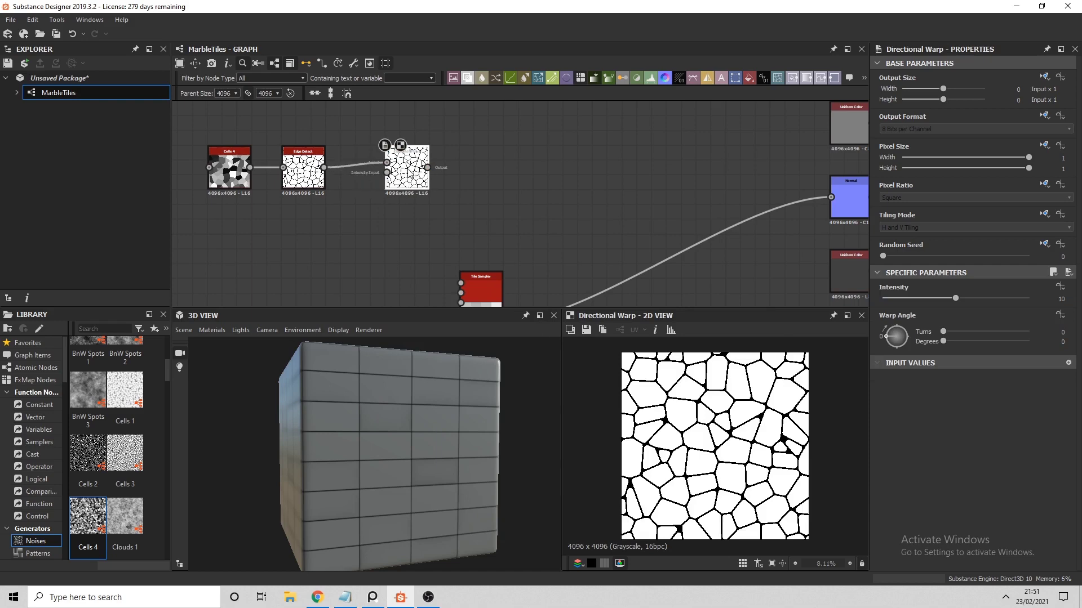
Add a Perlin Noise node, connect it to the Directional Warp's intensity input, and preview the warped result
key(space)
text(perlin)
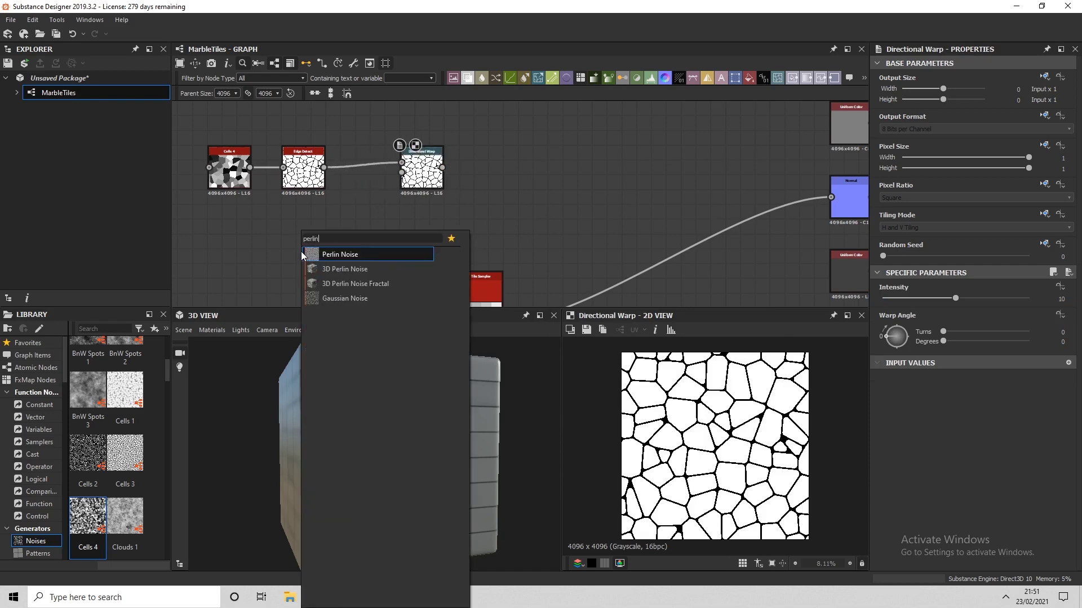
key(Return)
drag(414, 201, 402, 172)
double_click(422, 168)
Set the Directional Warp's Intensity to 20 and the Perlin Noise Scale to 25
click(303, 256)
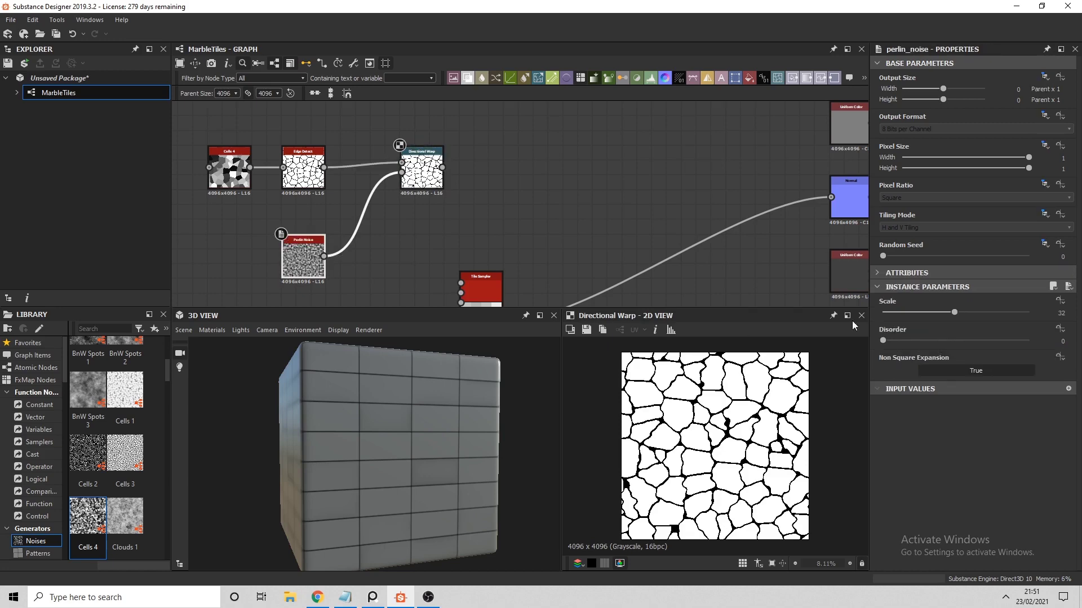
mouse_move(954, 312)
mouse_down()
mouse_move(1029, 312)
mouse_move(896, 307)
mouse_move(937, 301)
mouse_up()
click(424, 175)
drag(952, 298, 1029, 298)
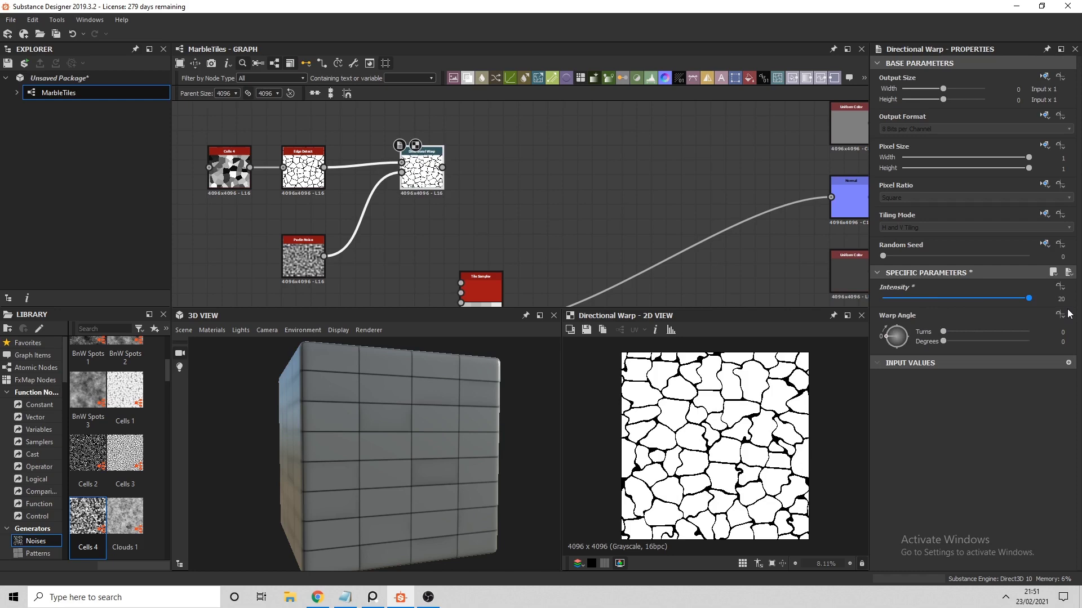
click(303, 256)
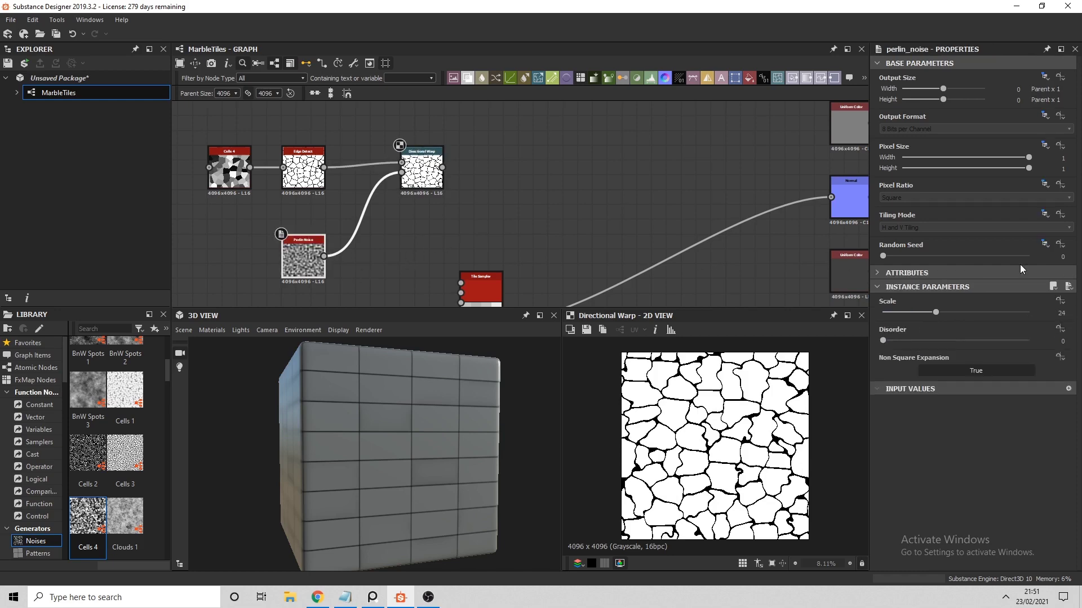
mouse_move(938, 312)
mouse_down()
mouse_move(1025, 311)
mouse_move(938, 313)
mouse_up()
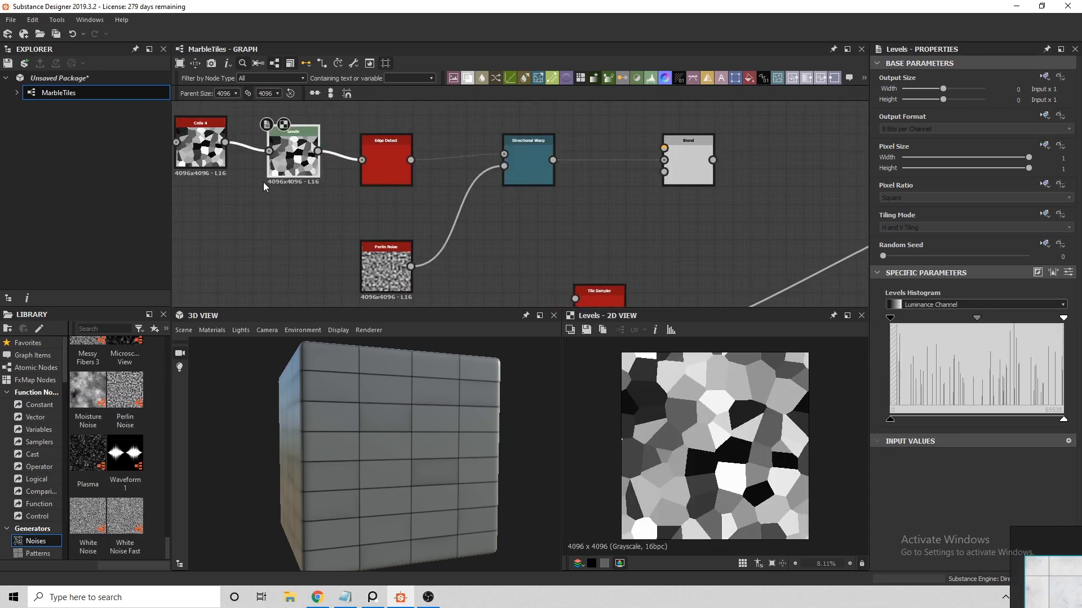
On the Levels node after Cells 4, move the midtone to the black end and lower the input white point, previewing the Blend
drag(977, 318, 890, 325)
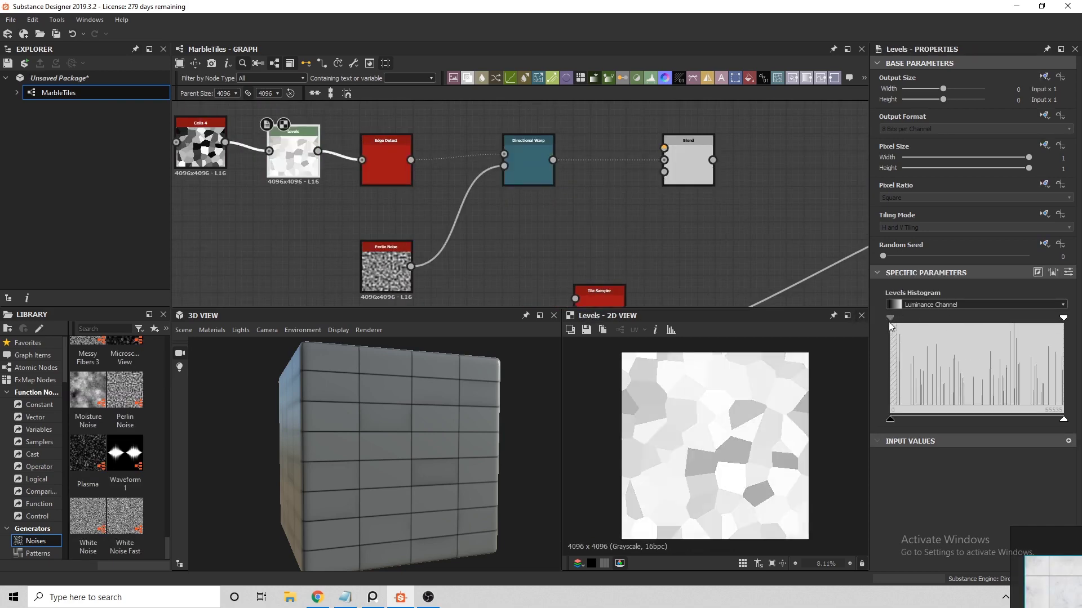
double_click(374, 166)
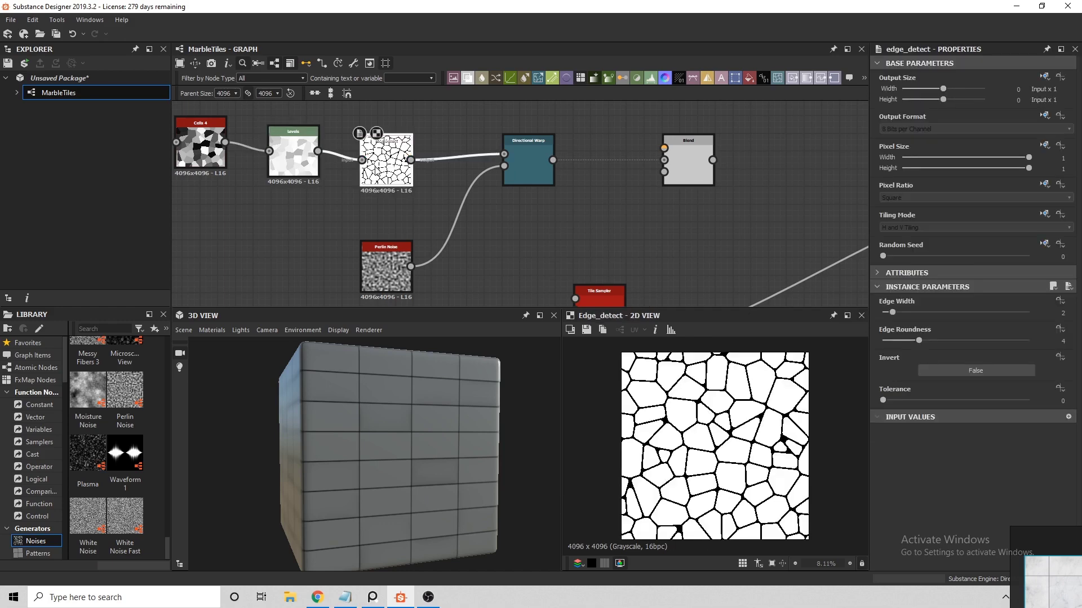
click(283, 165)
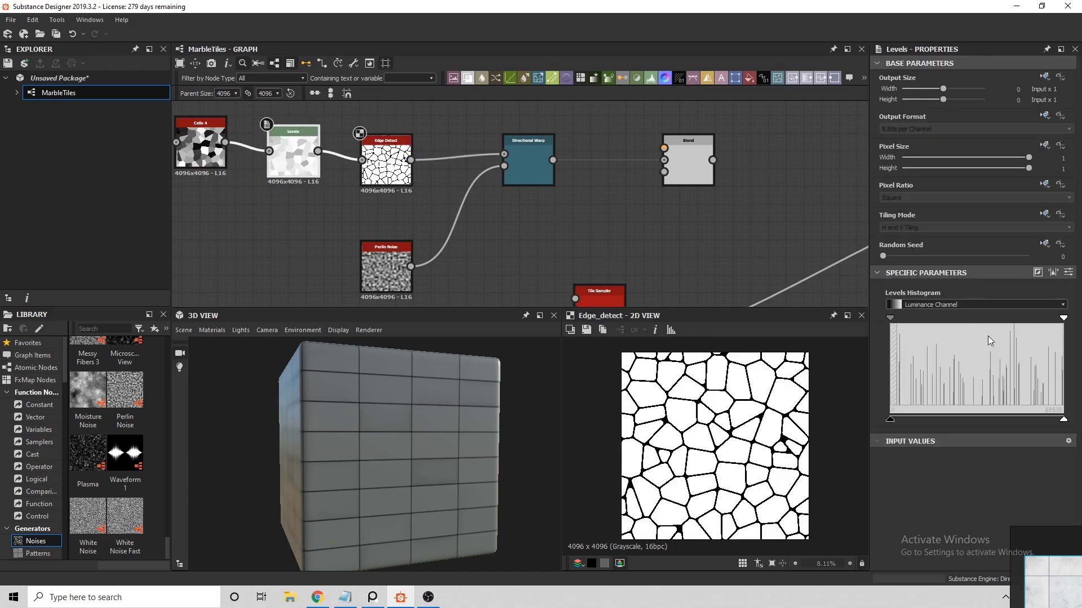
drag(1060, 319, 956, 319)
double_click(691, 169)
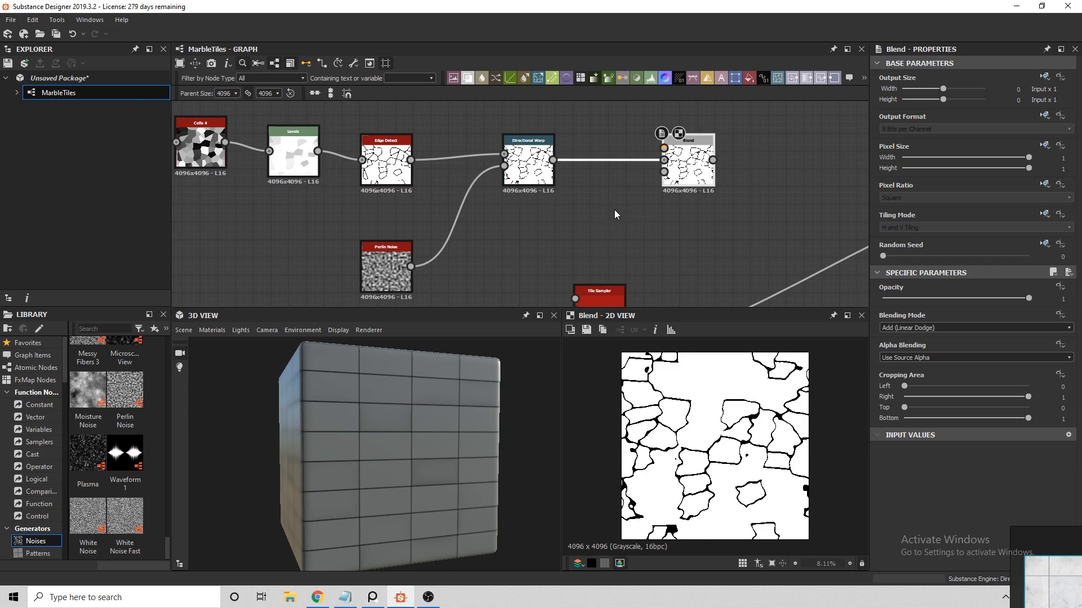
Restore the first Levels node's input white point to maximum and raise its input black point to roughly two-thirds of the range
click(293, 155)
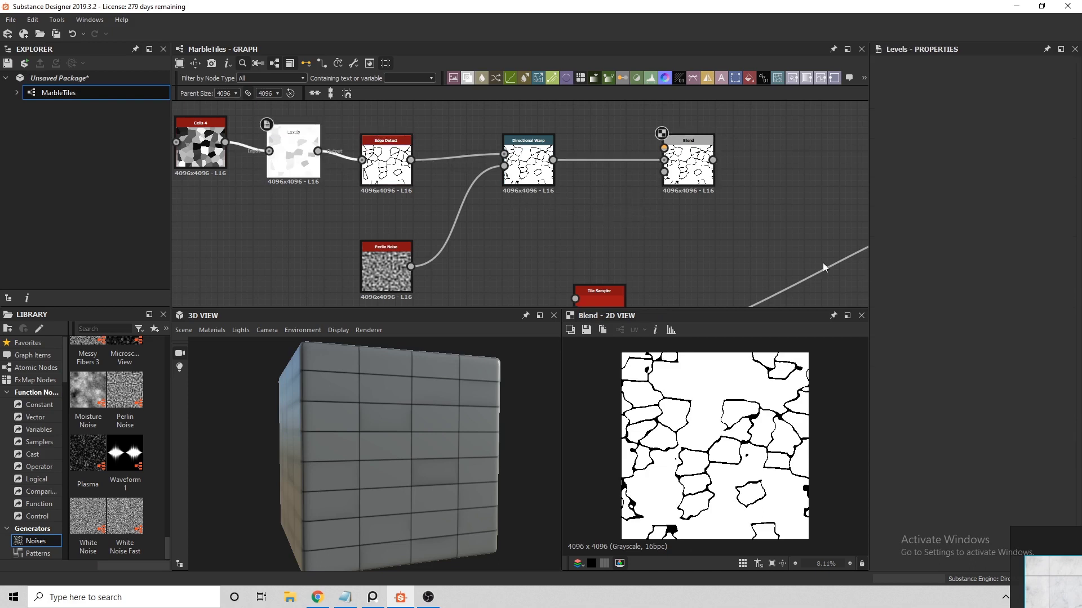
drag(956, 318, 1063, 318)
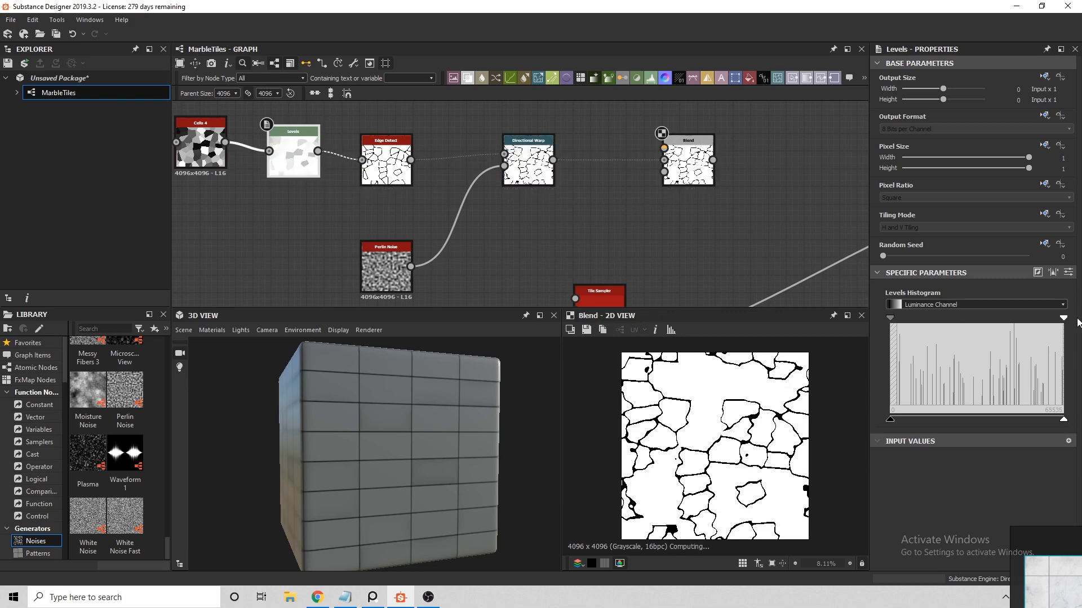
drag(888, 319, 1001, 319)
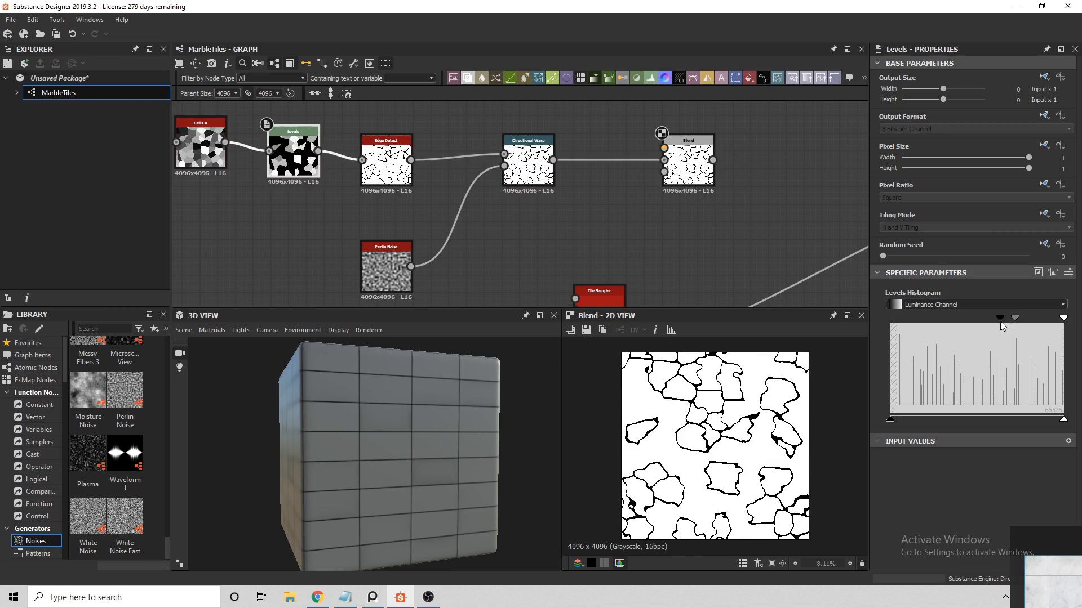
Add a Levels node after the Blend and raise its output black point close to white to fade the dark veins
middle_drag(760, 189, 688, 186)
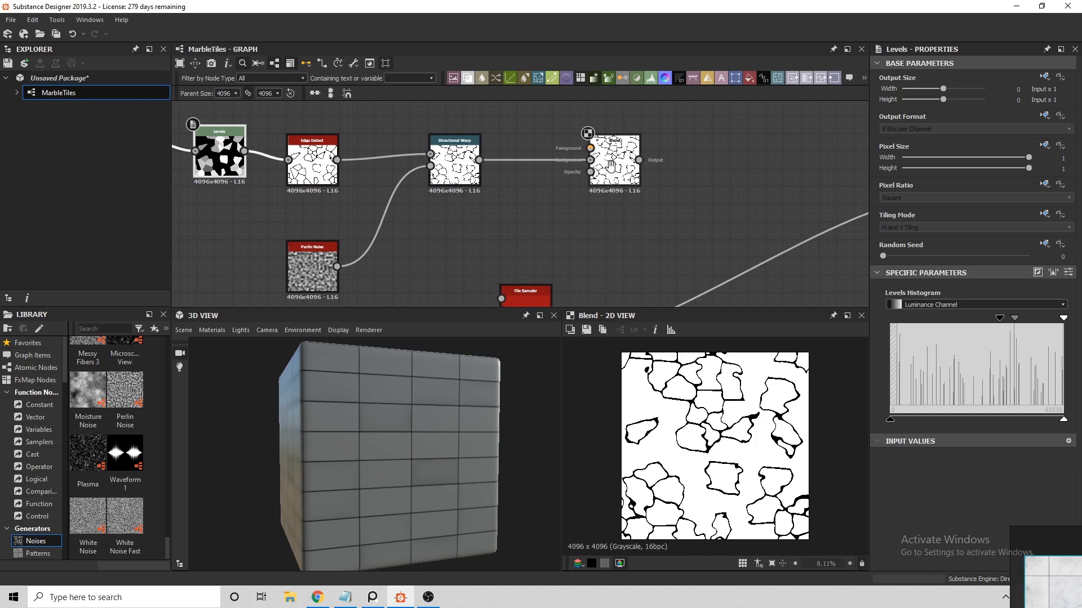
middle_drag(616, 174, 614, 209)
click(617, 203)
key(space)
text(levels)
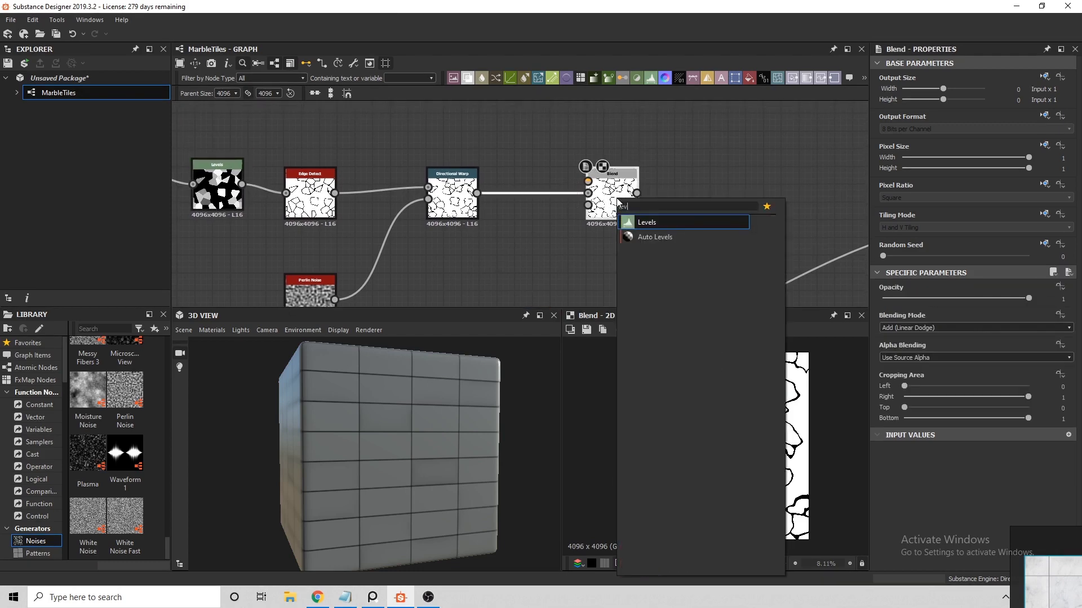
key(Return)
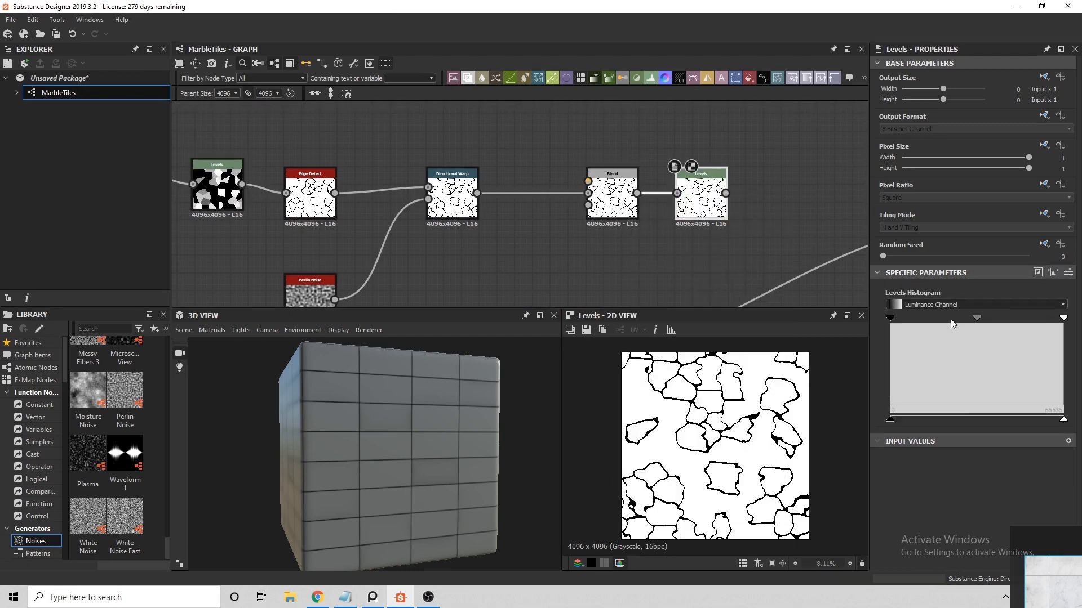
mouse_move(892, 319)
mouse_down()
mouse_move(995, 320)
mouse_move(890, 318)
mouse_up()
drag(891, 419, 1040, 432)
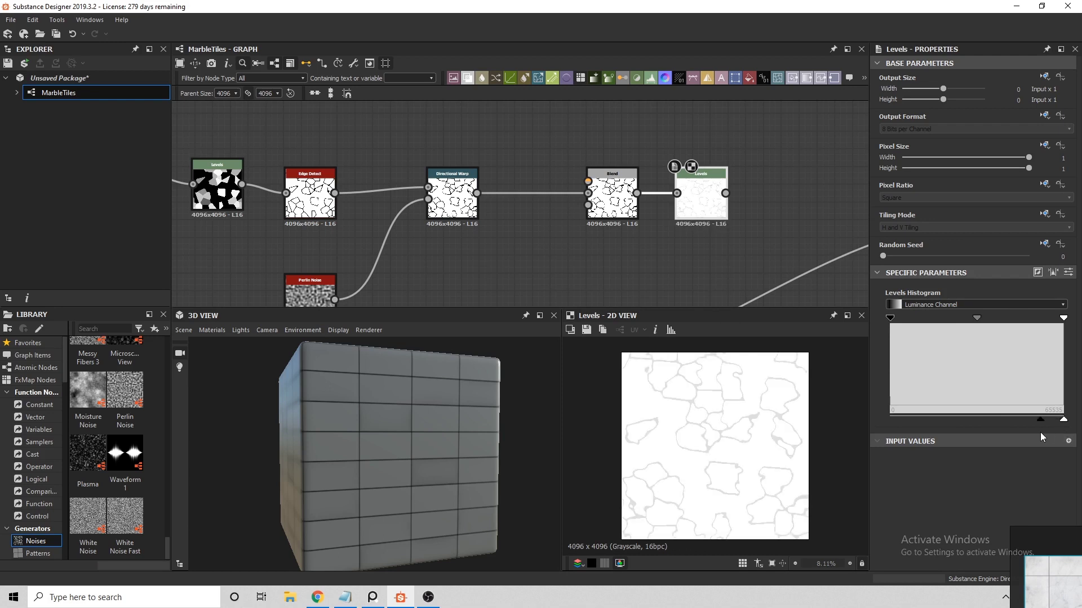
Set the Directional Warp's Intensity to 40 and its Warp Angle to about 351 degrees
middle_drag(535, 253, 535, 225)
click(452, 169)
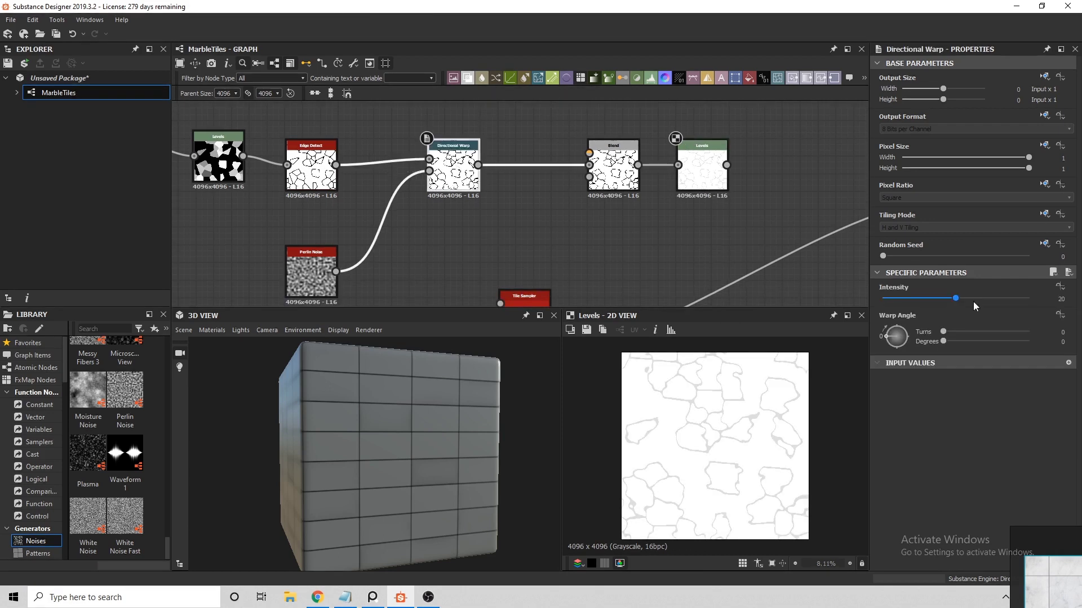
drag(956, 299, 1043, 302)
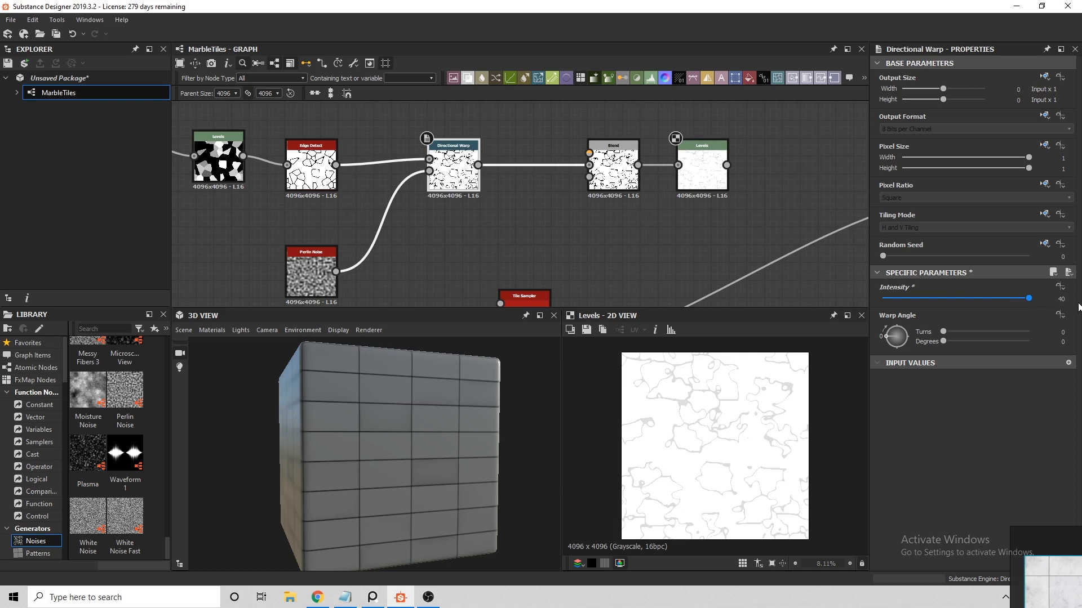
drag(943, 342, 1029, 349)
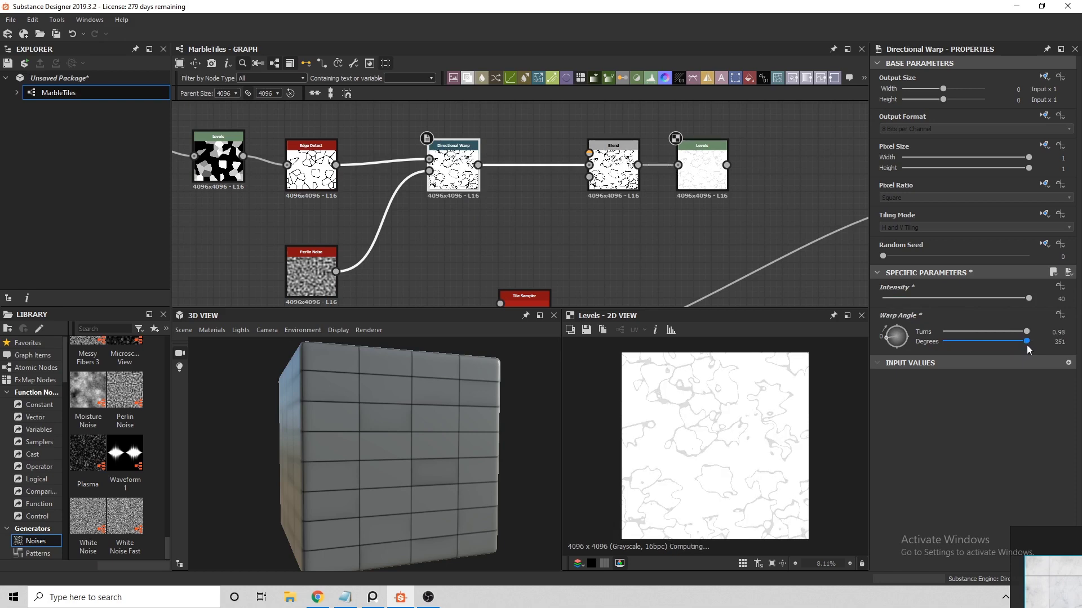
Try a Perlin Noise Scale of about 16 and undo the change
click(322, 268)
drag(955, 312, 924, 313)
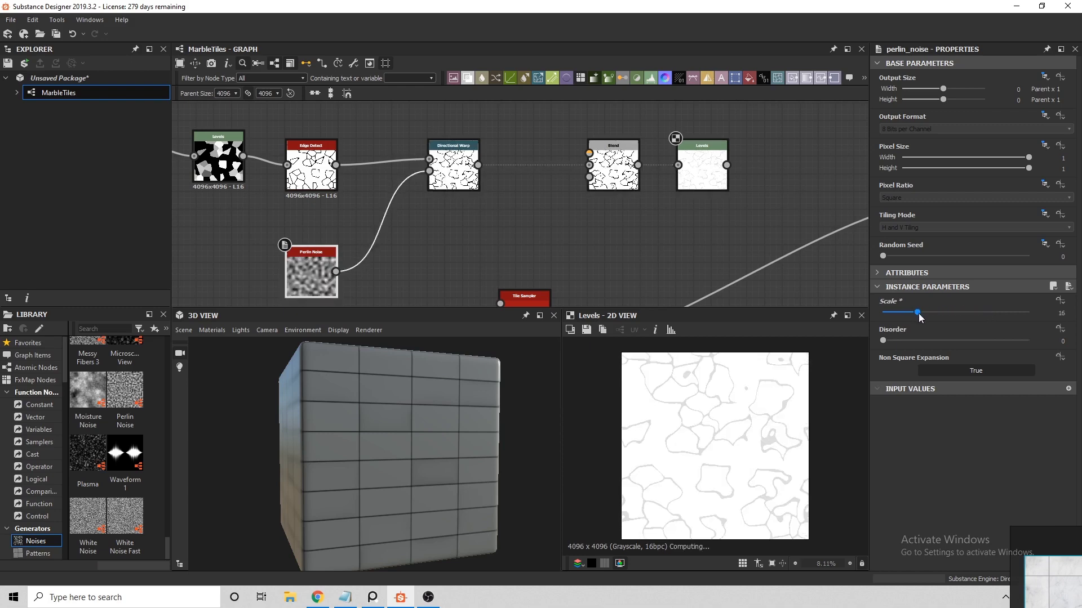
key(ctrl+z)
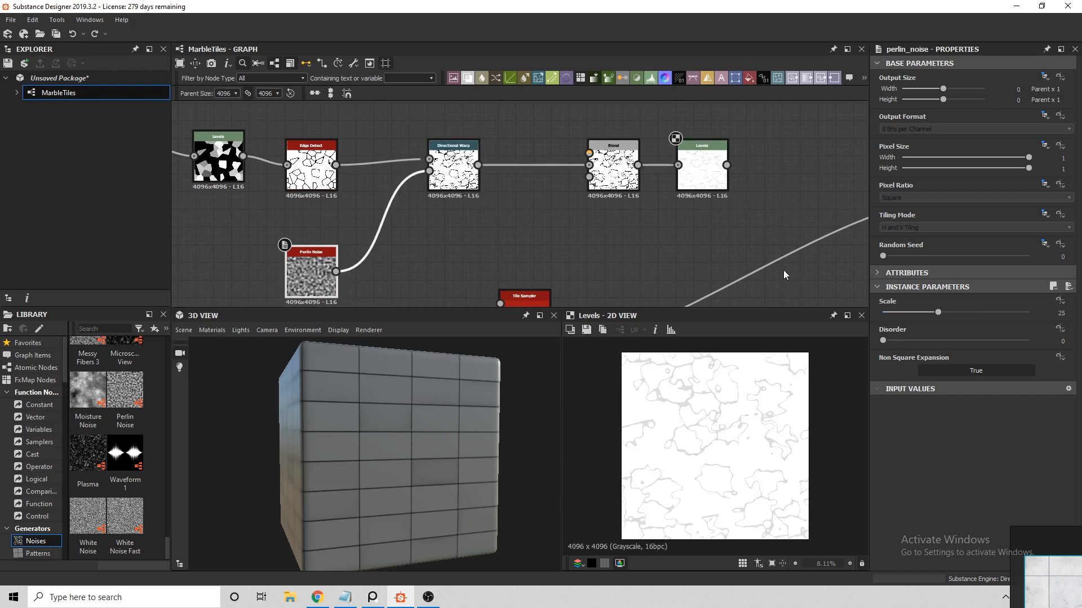
Try to add a blur node after the final Levels node
click(683, 148)
middle_drag(683, 148, 571, 148)
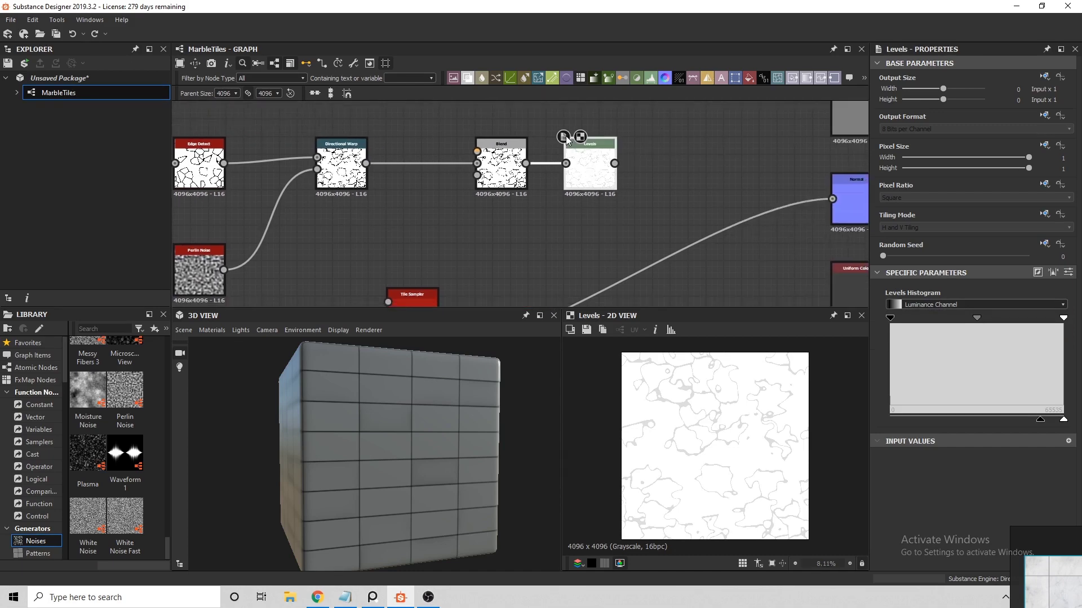
scroll(604, 181, down, 2)
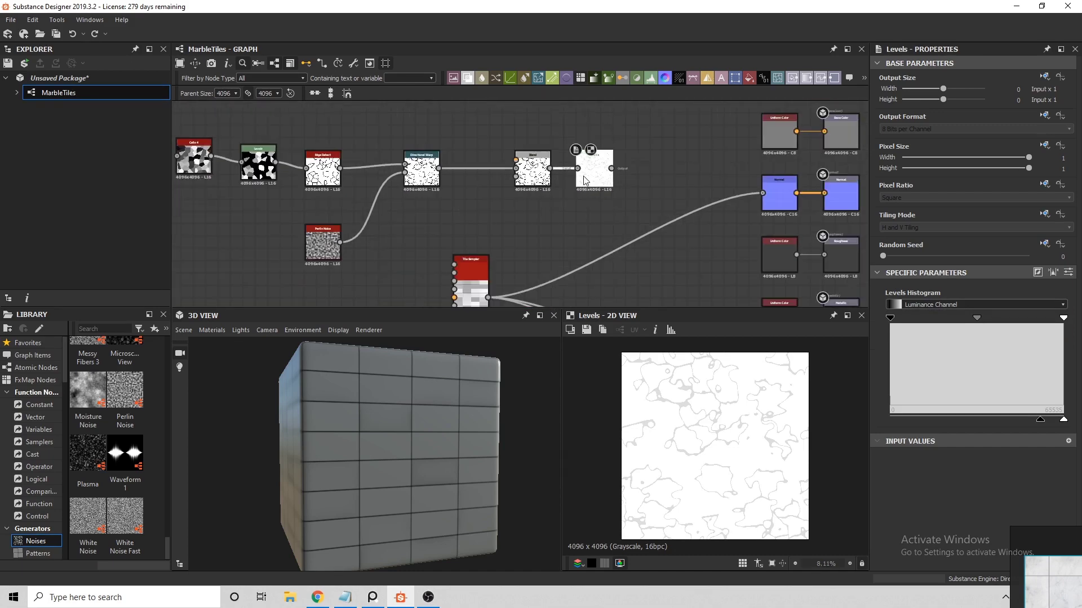
key(space)
text(blur)
key(Down)
key(Return)
middle_drag(584, 181, 523, 232)
click(524, 232)
scroll(535, 230, up, 1)
scroll(549, 229, down, 1)
scroll(552, 219, up, 2)
scroll(556, 207, down, 1)
middle_drag(499, 215, 611, 197)
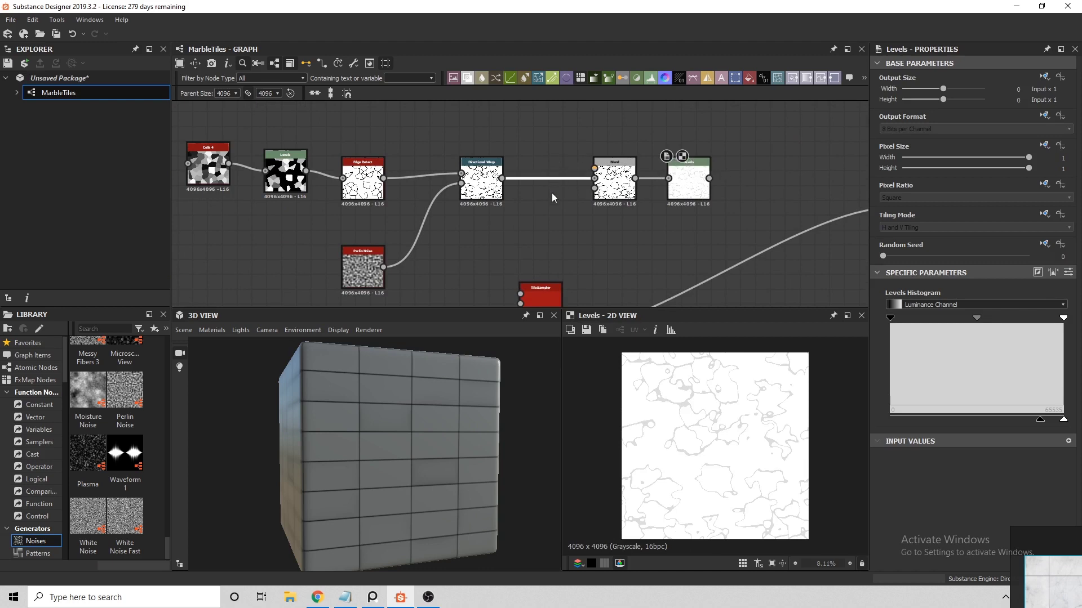
Insert a Slope Blur Grayscale node between the Directional Warp and the Blend
key(space)
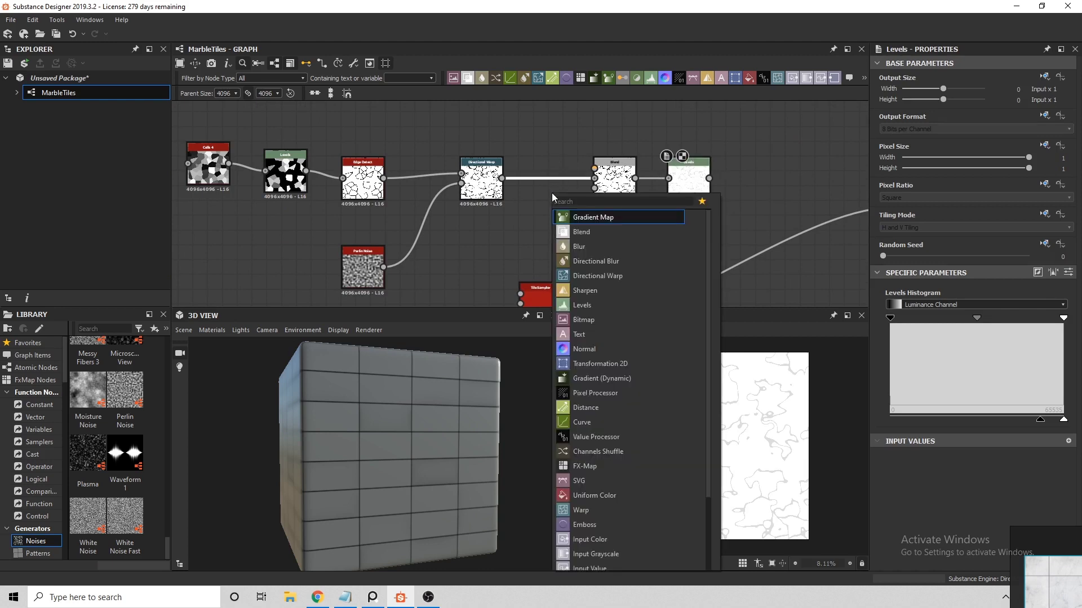
text(slope blur)
key(Return)
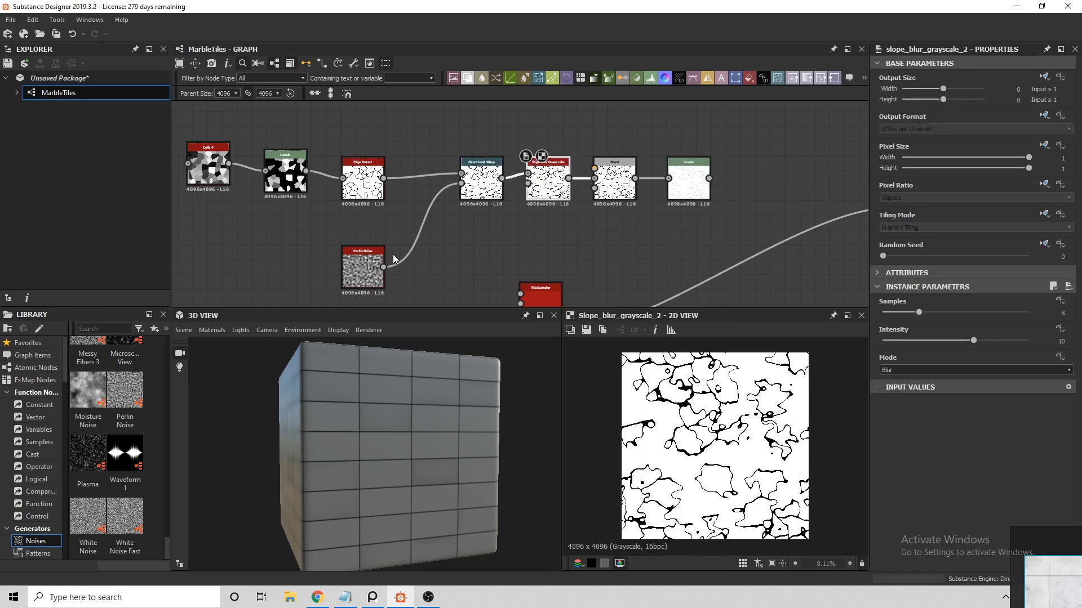
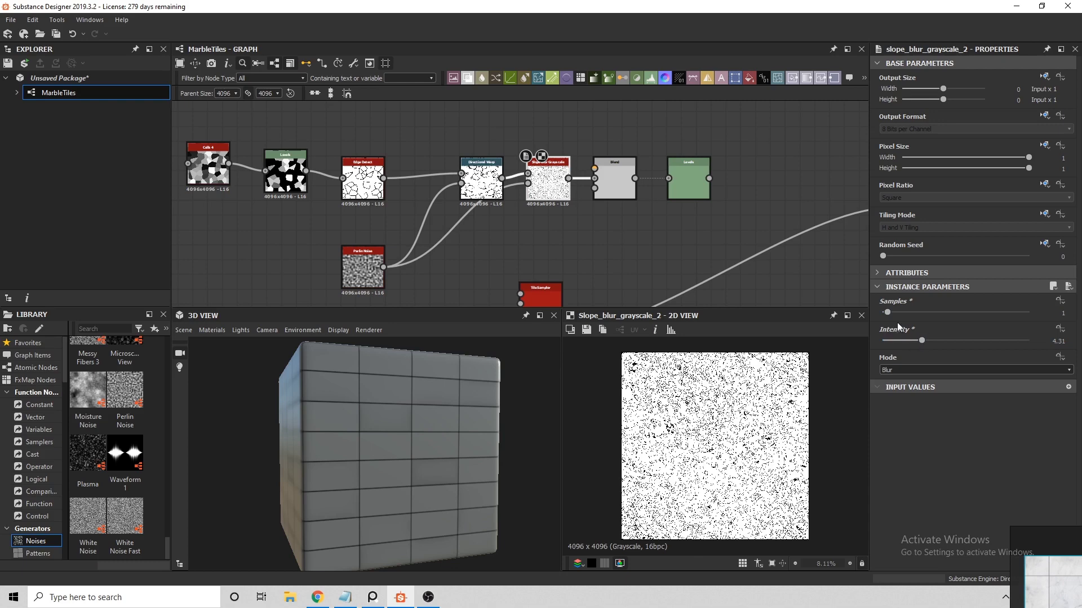
Set the Slope Blur's Samples to 4 and Intensity to about 3.69, and preview the result on the final Levels node
mouse_move(900, 317)
mouse_down()
mouse_move(919, 315)
mouse_move(900, 317)
mouse_up()
scroll(748, 427, up, 3)
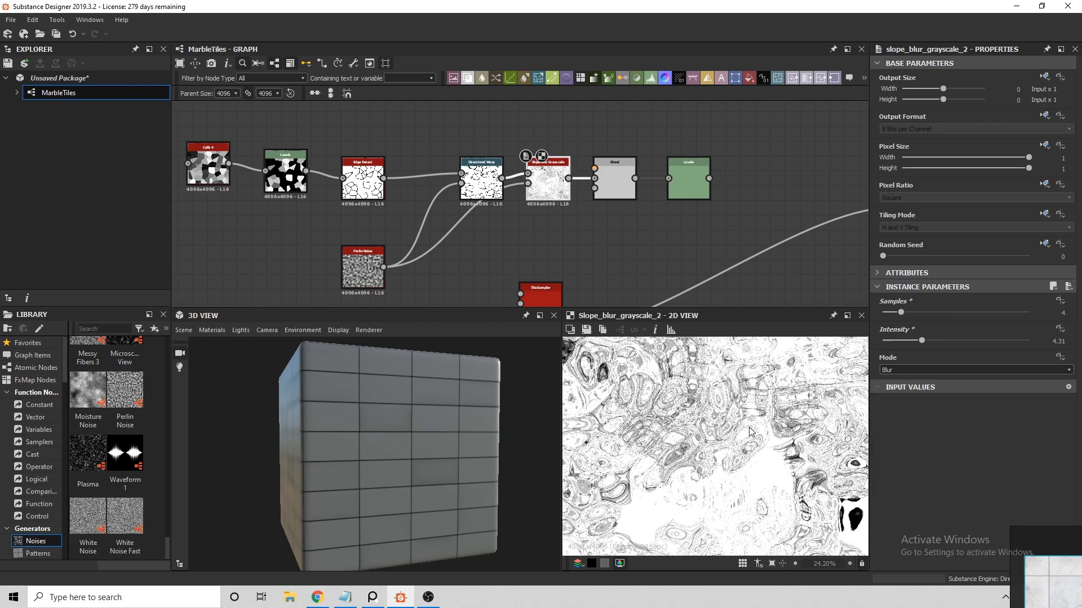
scroll(748, 427, down, 2)
mouse_move(917, 338)
mouse_down()
mouse_move(900, 337)
mouse_move(917, 341)
mouse_up()
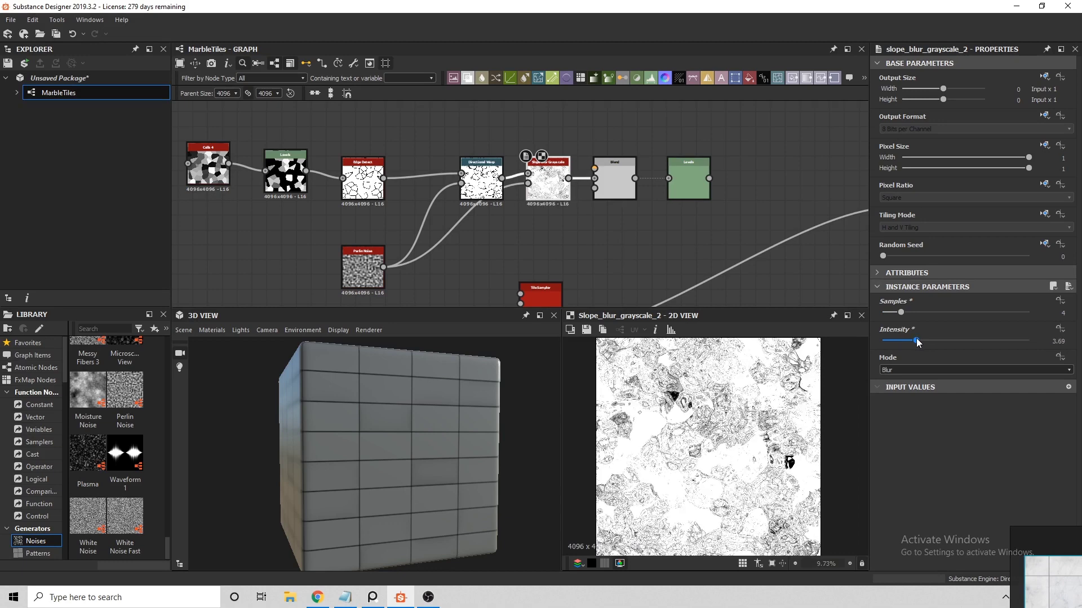
double_click(685, 196)
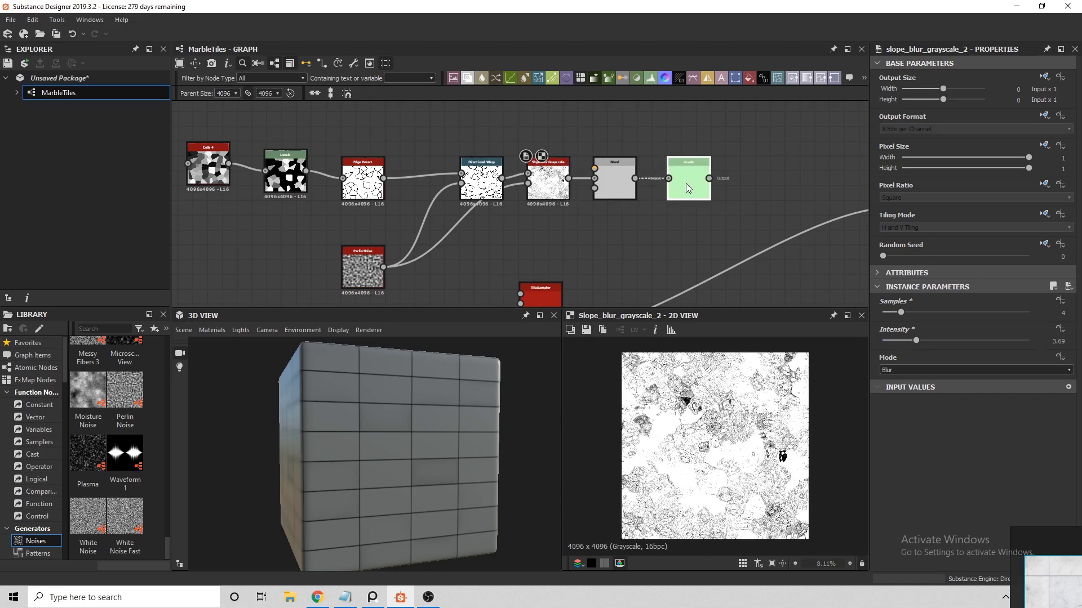
middle_drag(671, 186, 645, 175)
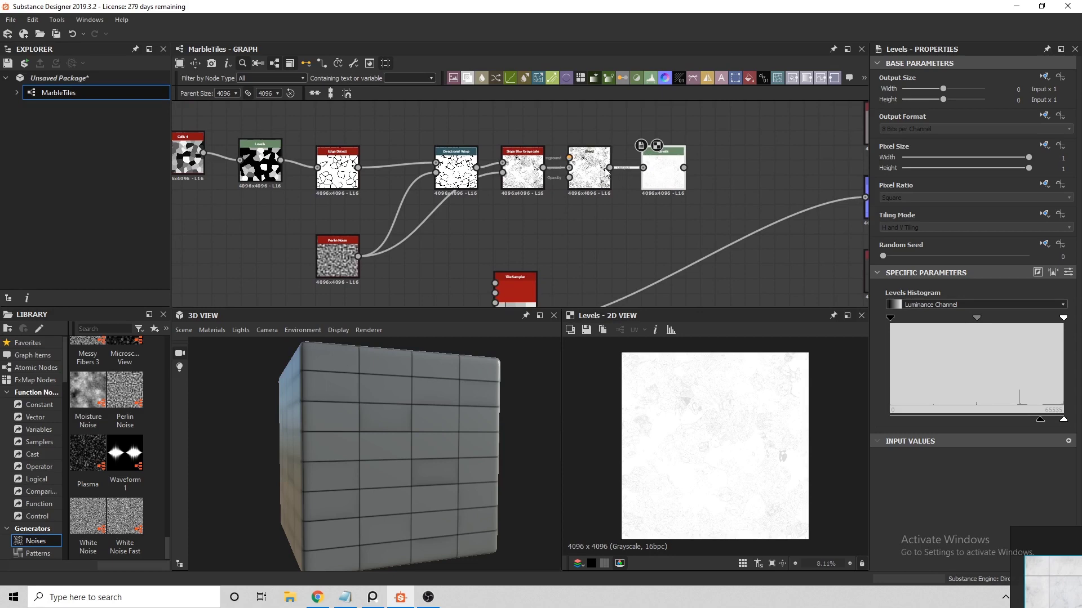
Delete the Blend node after the Slope Blur and move the final Levels node up out of the chain
drag(477, 168, 591, 213)
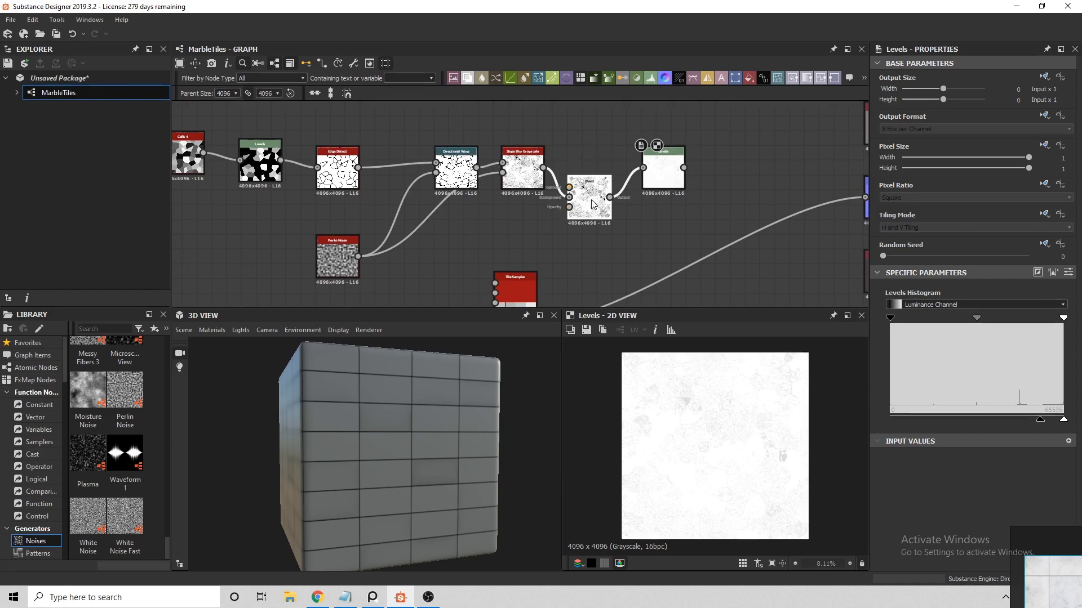
click(596, 201)
key(Delete)
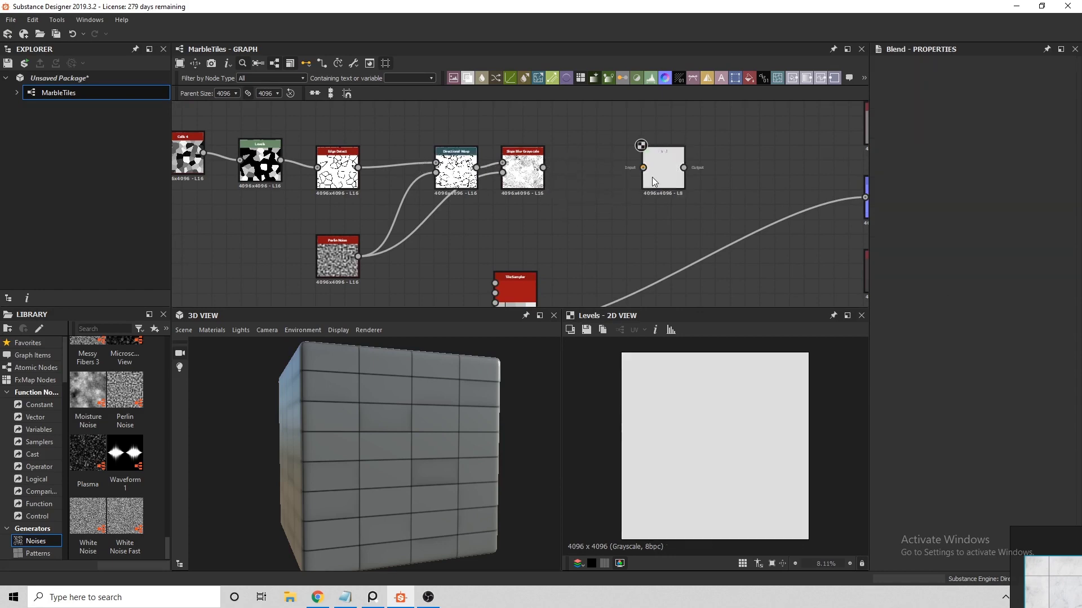
drag(655, 180, 609, 134)
middle_drag(609, 134, 614, 158)
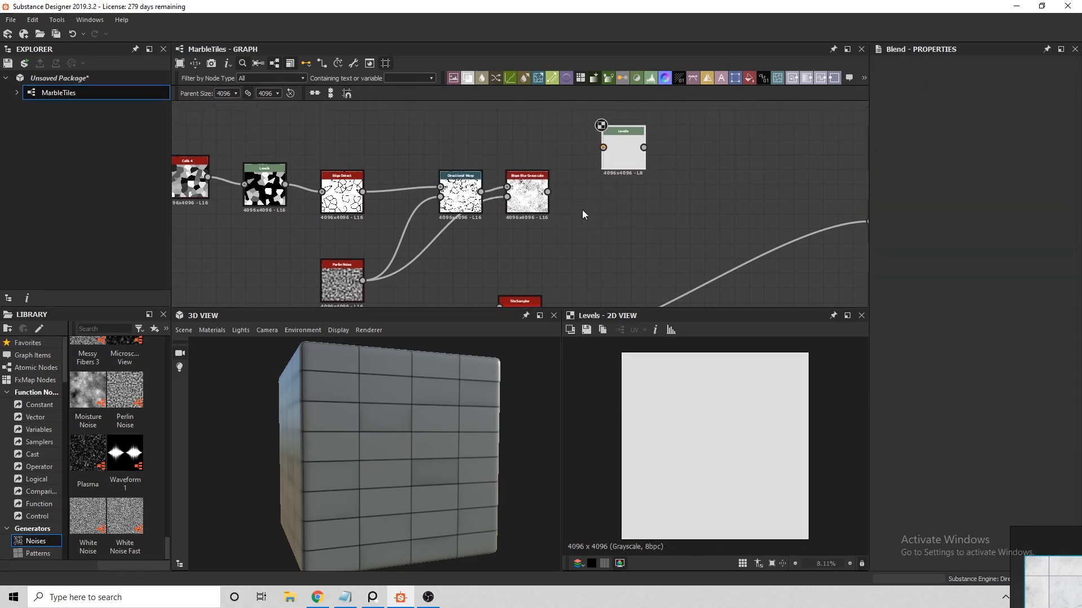
Move the Slope Blur below the Directional Warp and connect the warp's output directly to the Levels node
drag(525, 184, 517, 242)
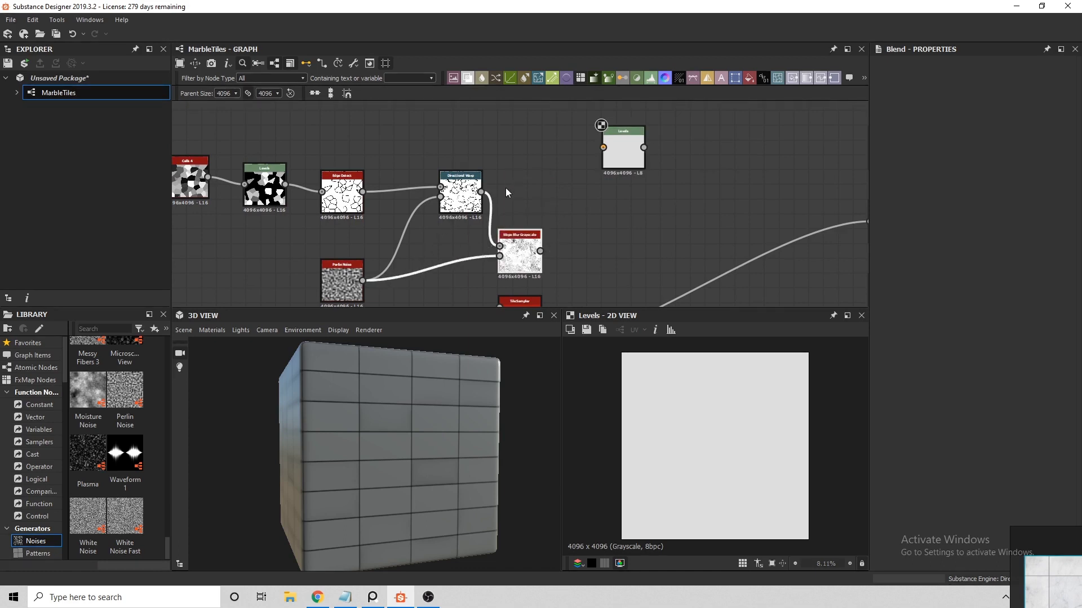
double_click(517, 244)
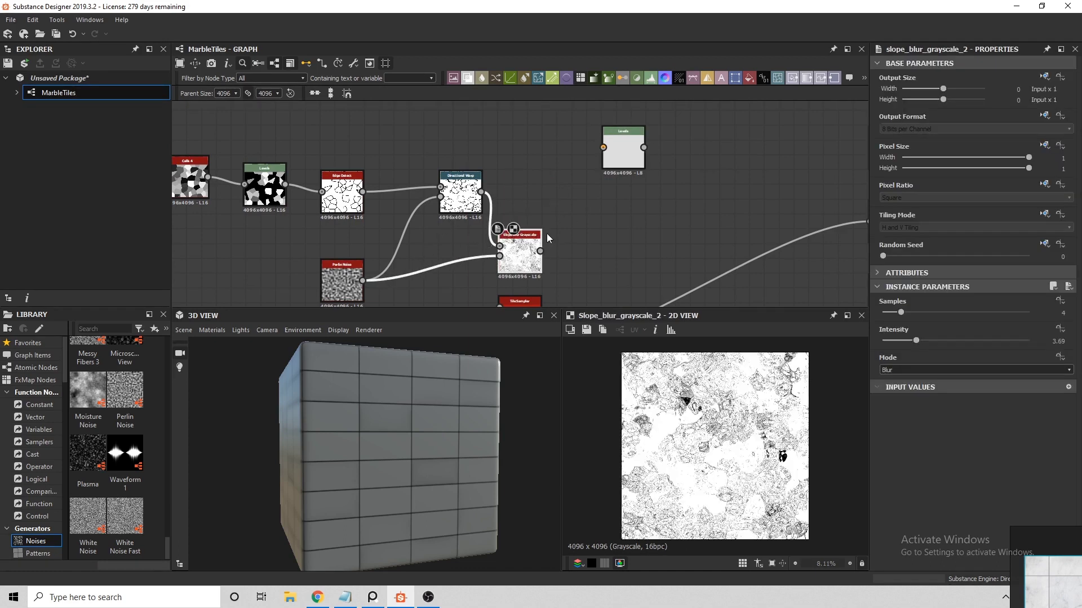
drag(481, 192, 603, 148)
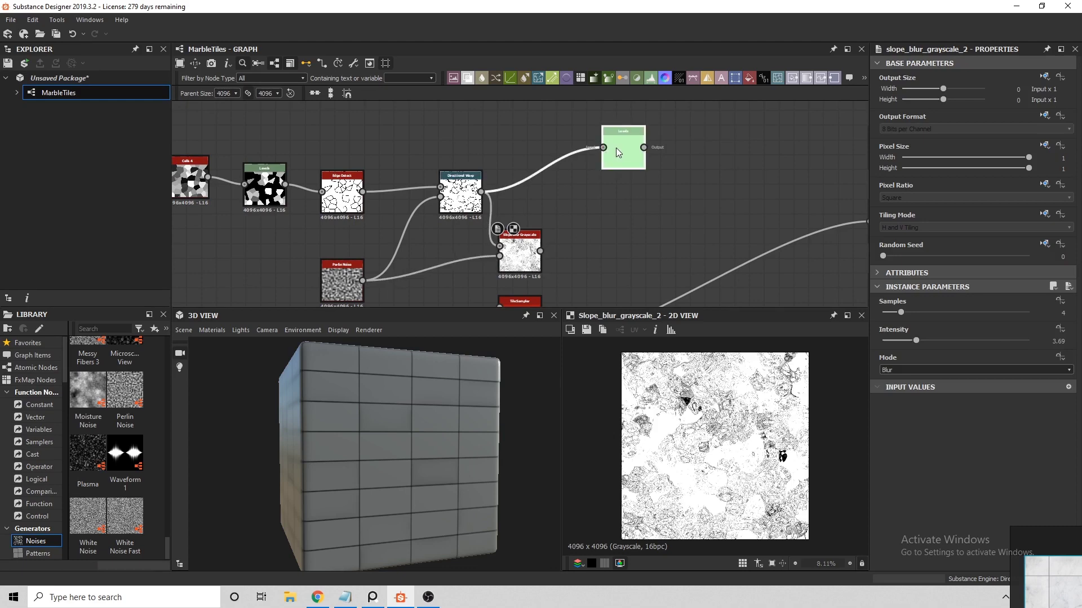
double_click(618, 152)
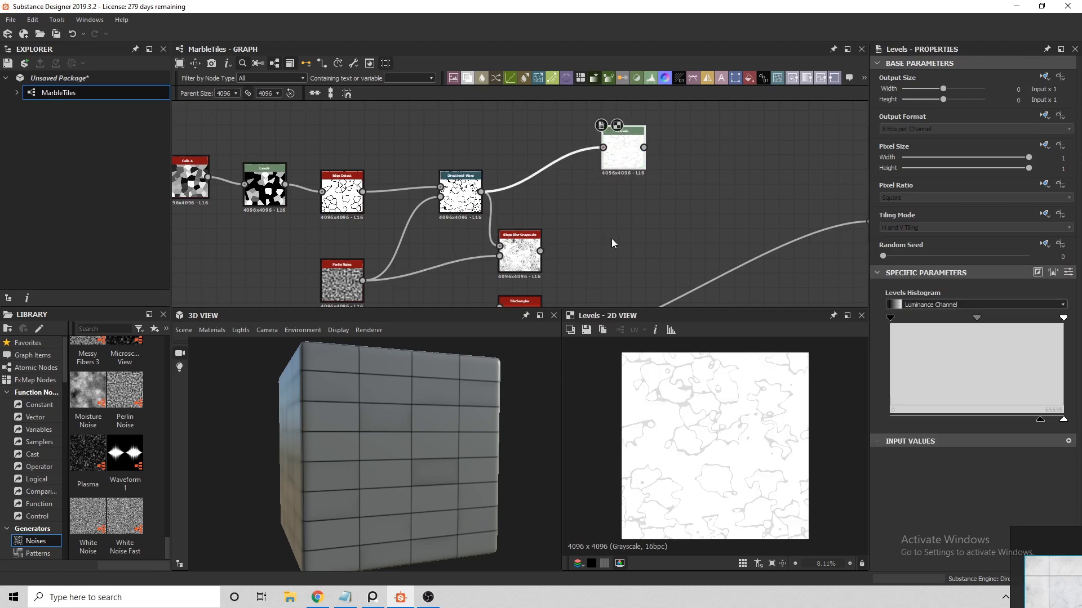
Add a Blend node with the Levels output as foreground and the Slope Blur output as background
key(space)
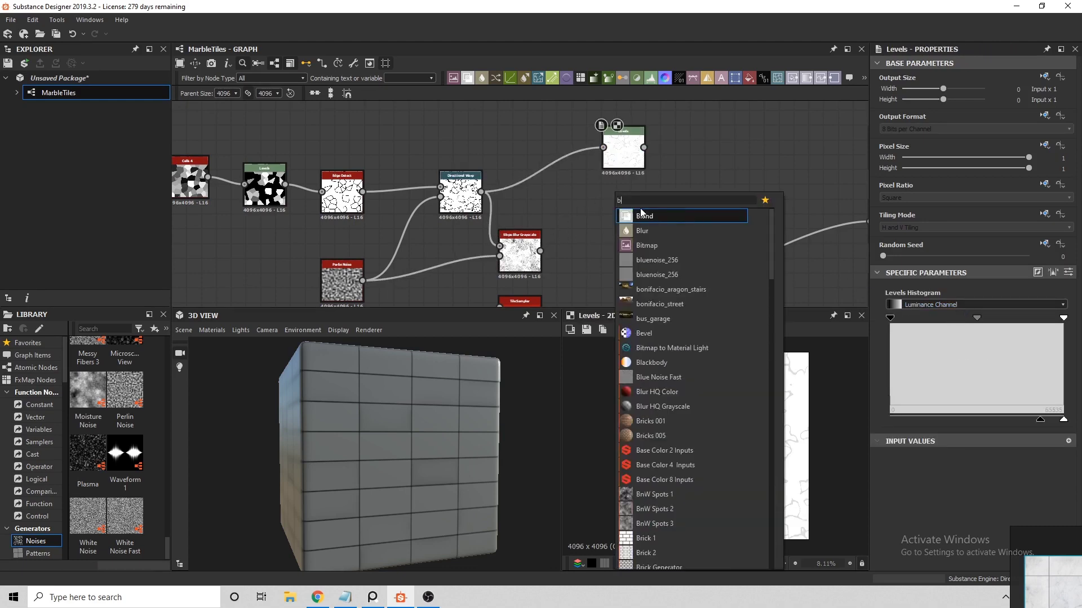
text(blend)
click(658, 217)
drag(606, 216, 709, 240)
drag(688, 187, 692, 211)
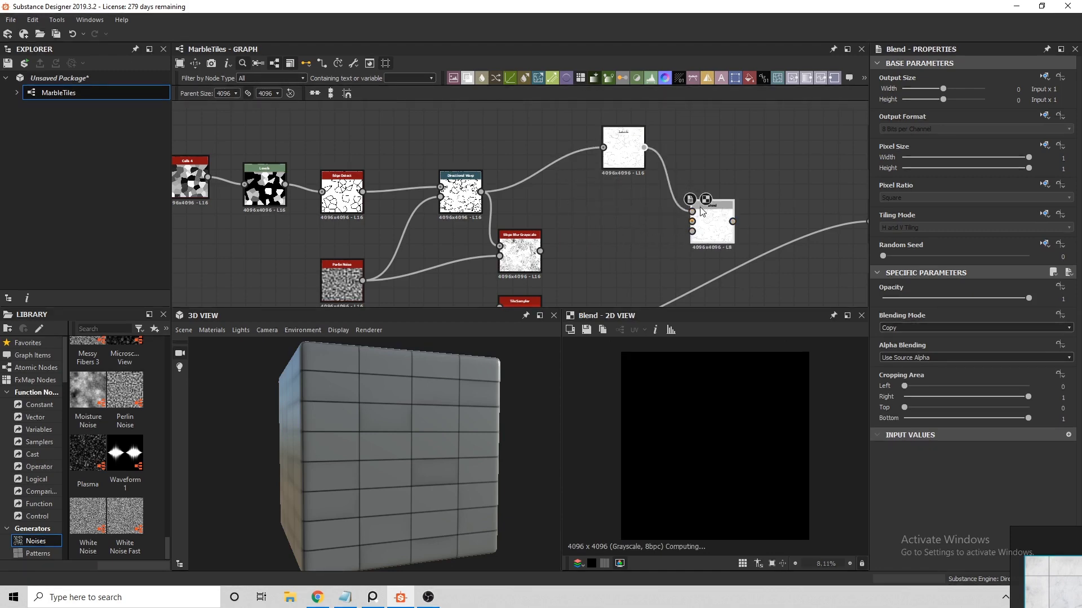
click(534, 255)
drag(541, 254, 692, 222)
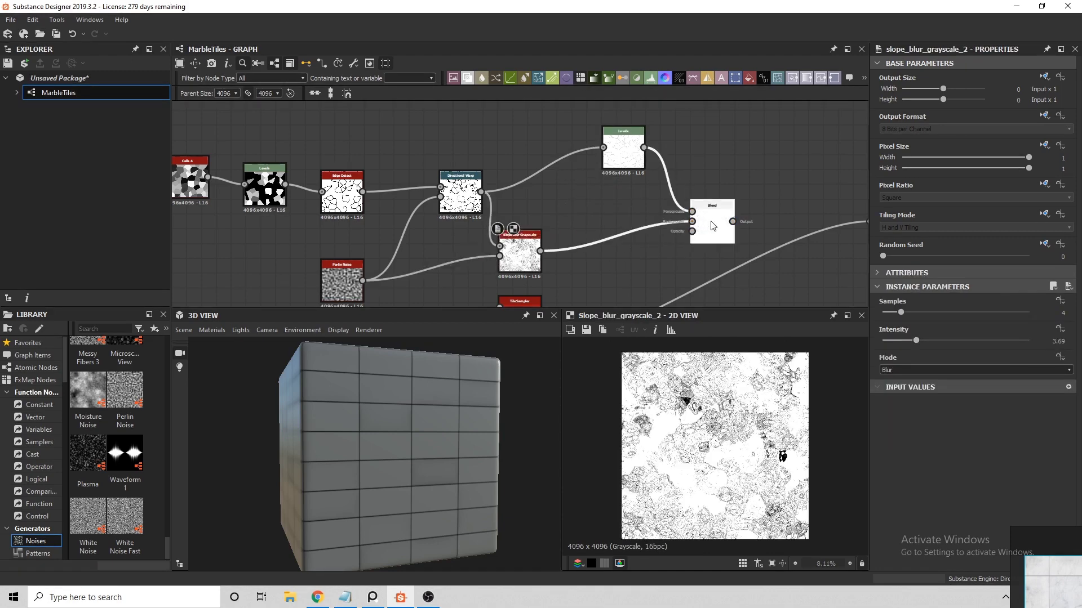
Compare blending modes such as Add (Linear Dodge), Min (Darken), Divide and Soft Light on the new Blend, and set it to Multiply
click(897, 327)
click(894, 344)
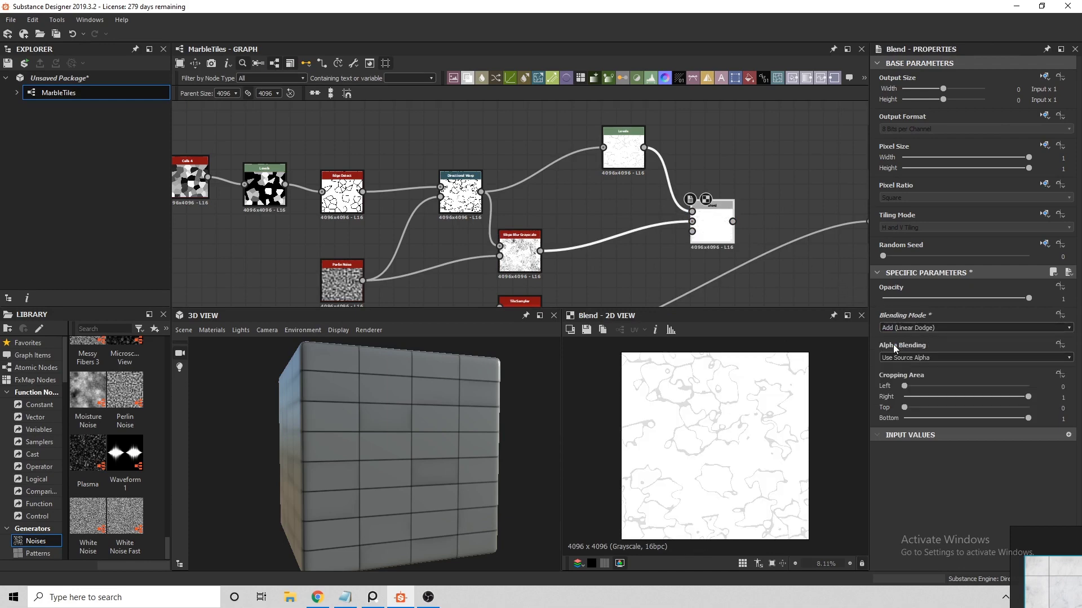
scroll(916, 328, down, 1)
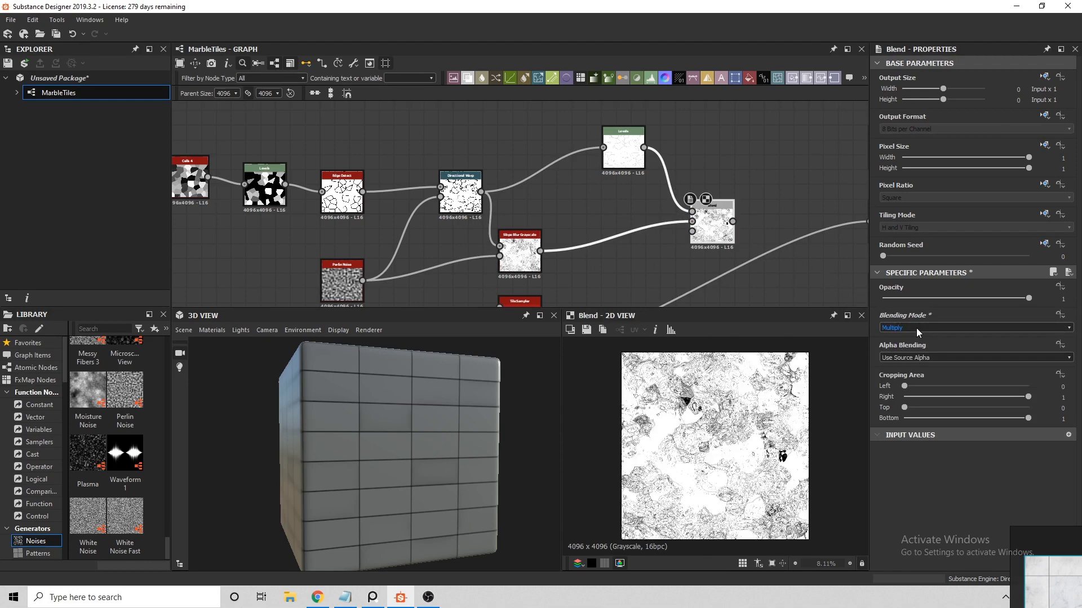
scroll(916, 327, down, 3)
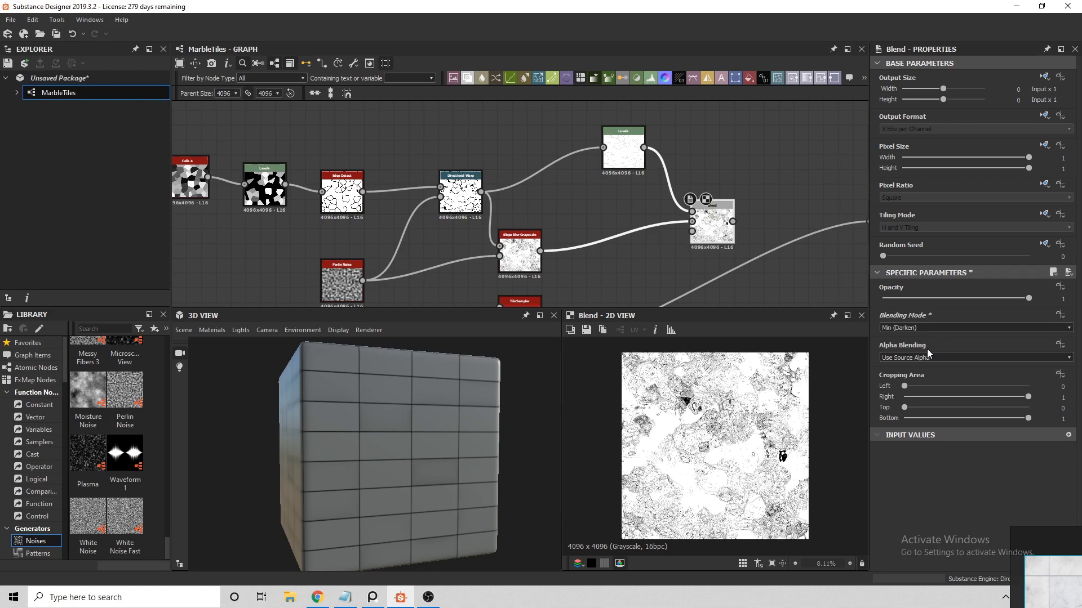
key(Down)
key(Down)
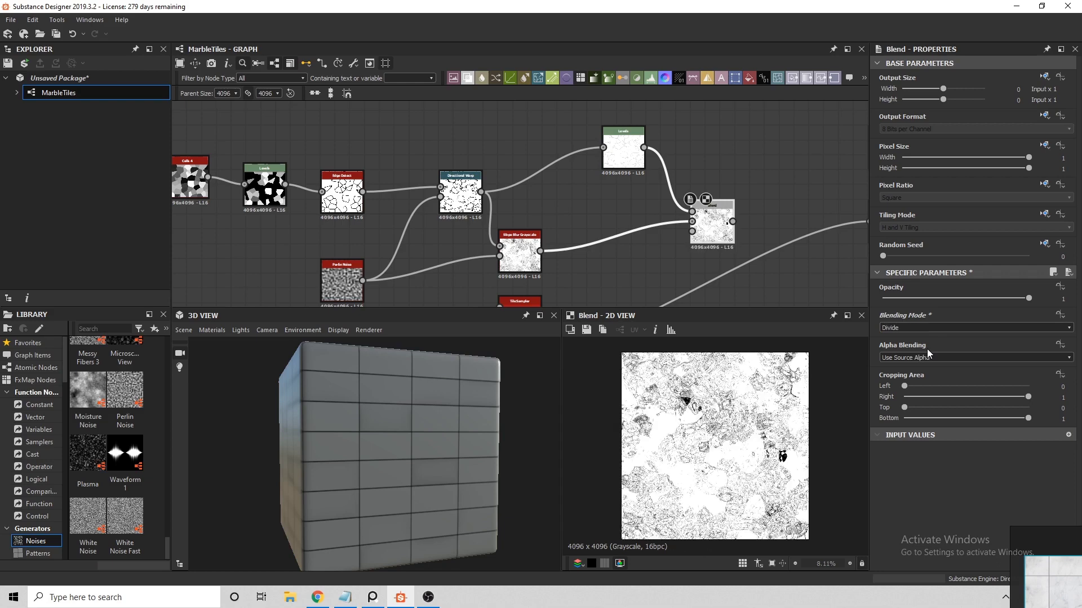
key(Down)
key(Down)
key(Down)
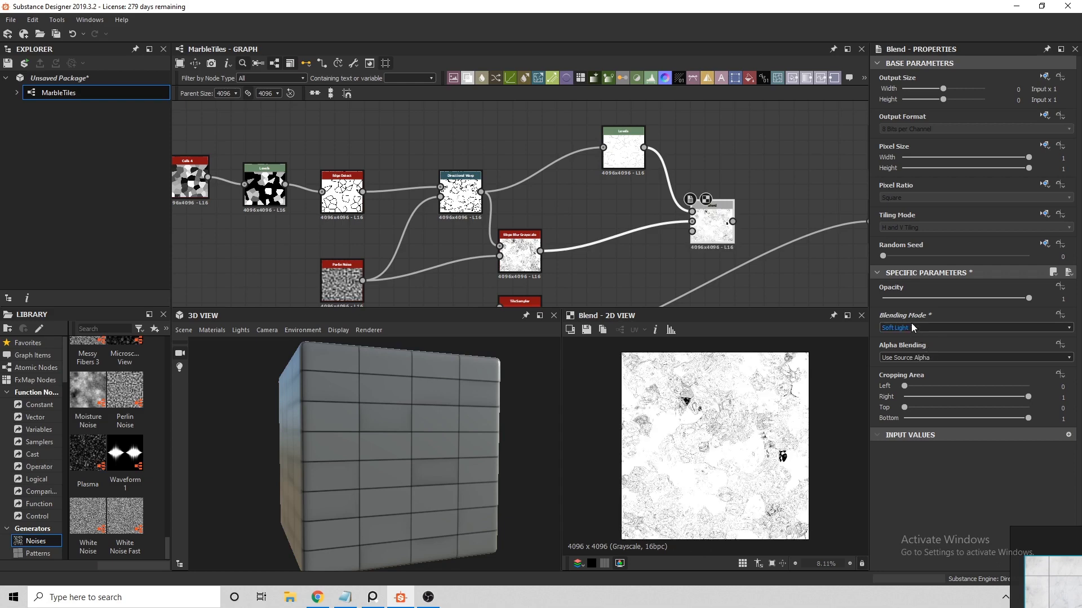
click(907, 327)
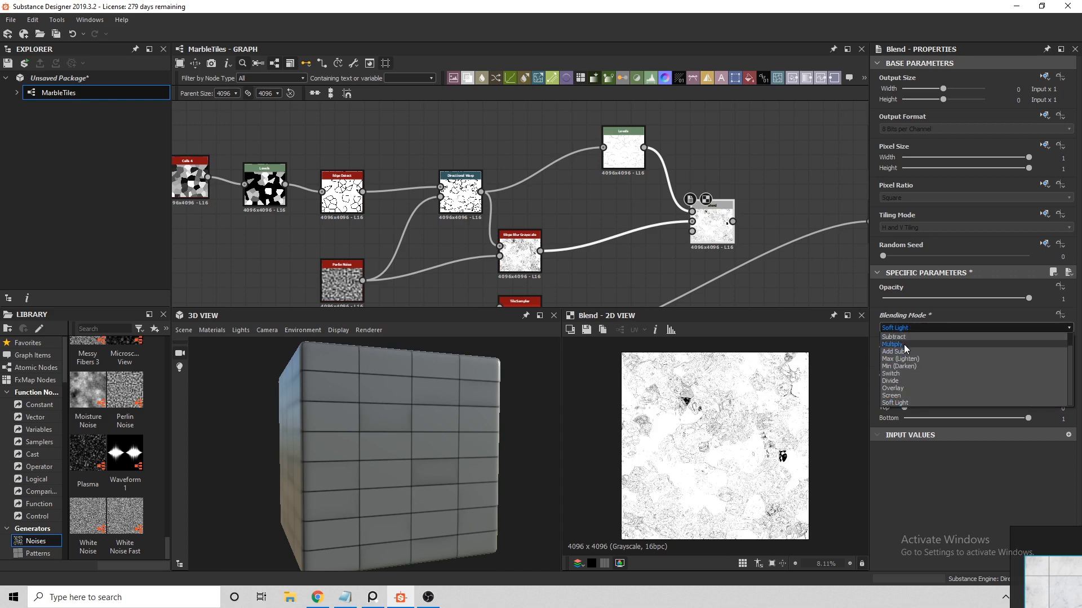
click(994, 325)
drag(1014, 305, 881, 304)
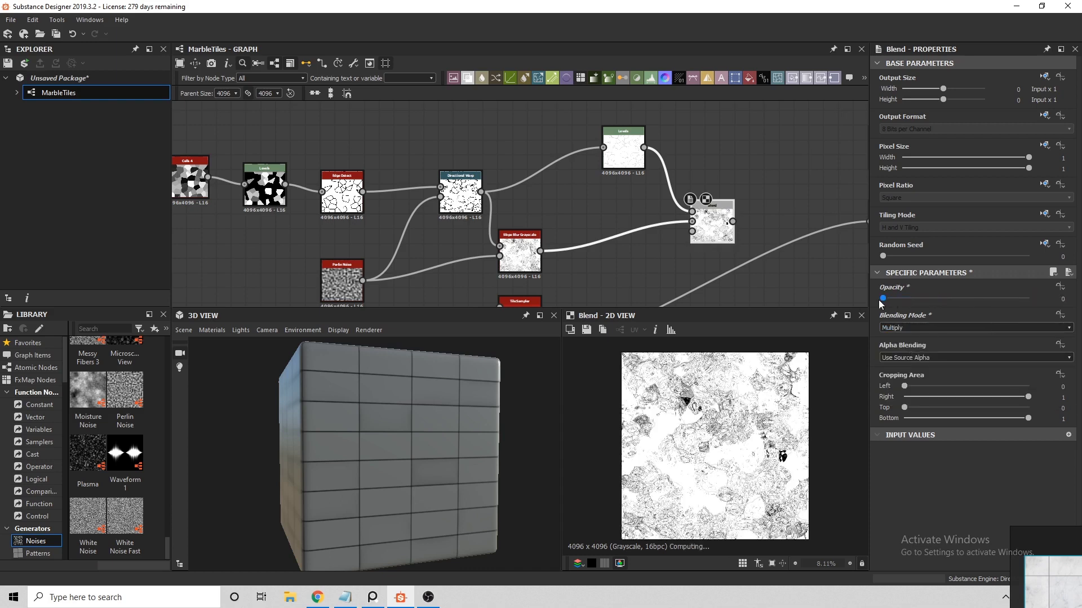
key(ctrl+z)
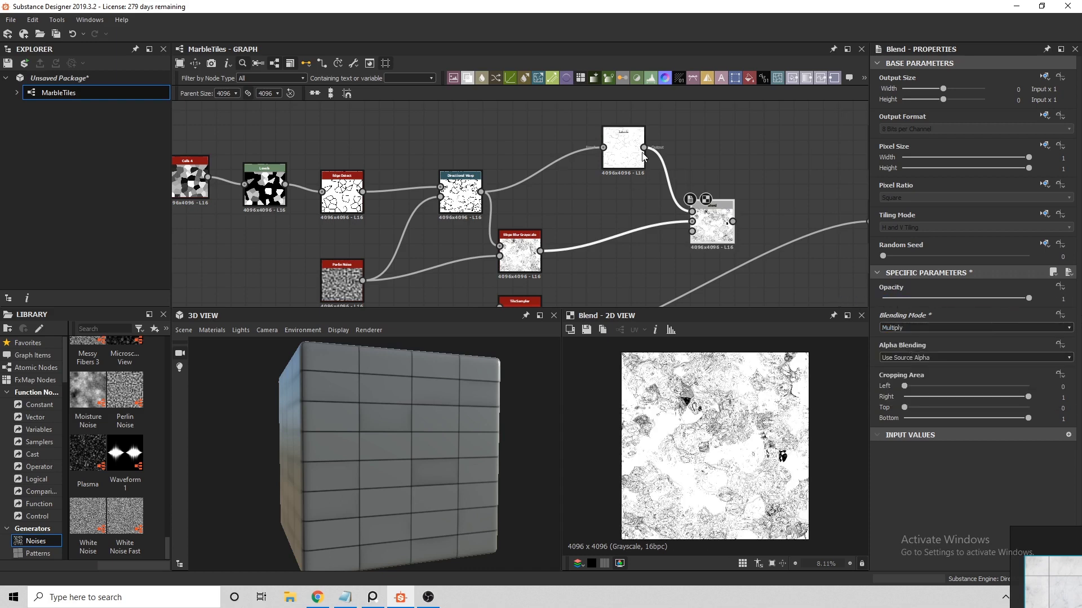
click(623, 147)
key(ctrl+d)
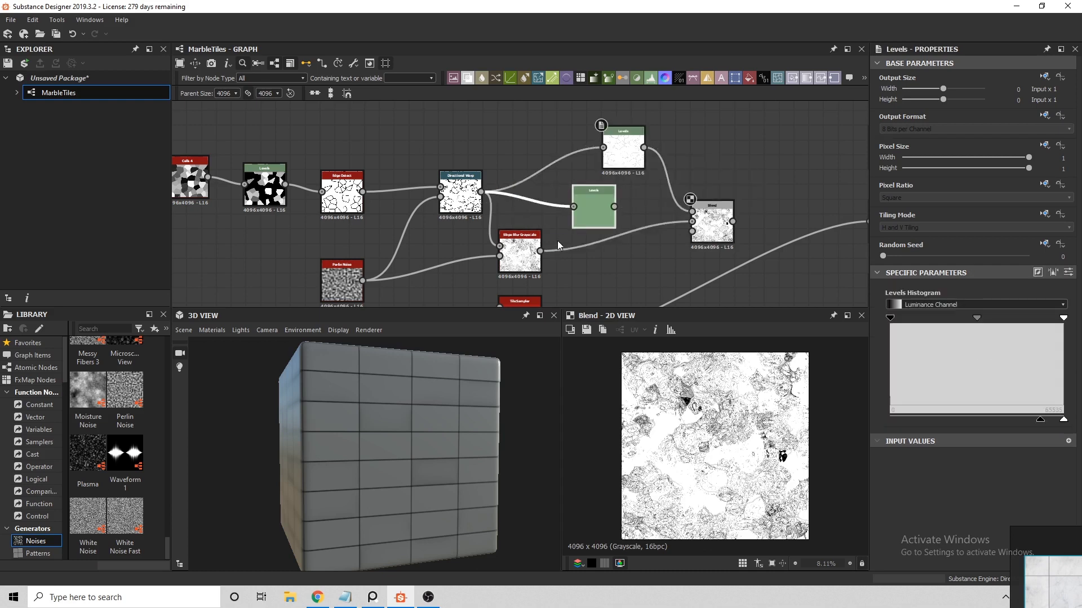
key(Delete)
Connect the Directional Warp directly to the Blend's foreground and delete the Levels node between them
drag(480, 192, 699, 217)
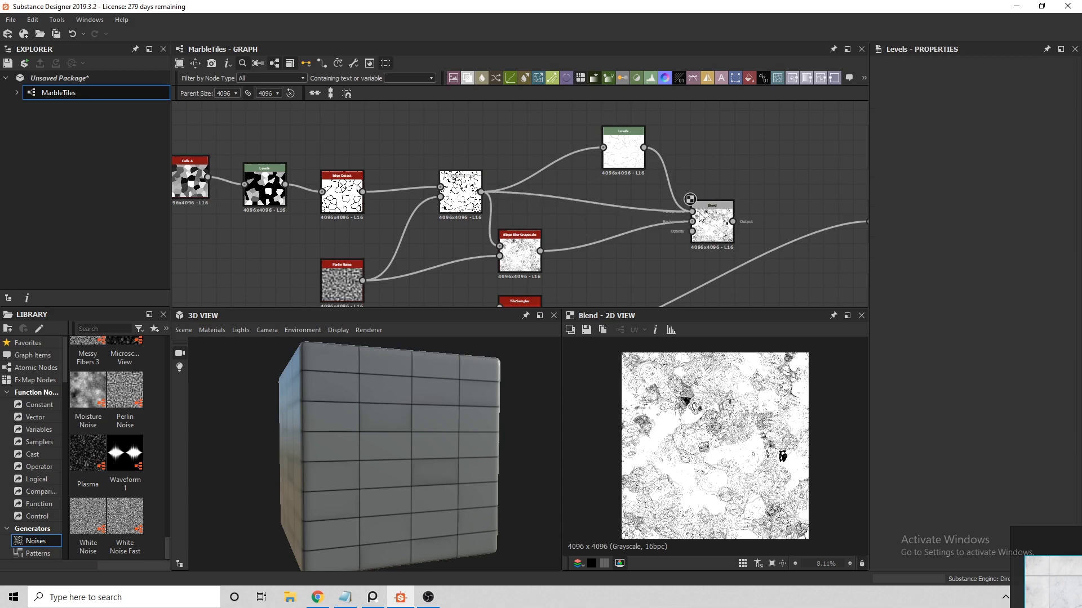
click(623, 148)
key(Delete)
Try Copy, Subtract, Add Sub, Divide and Soft Light as the Blend's blending mode and return it to Multiply
click(712, 222)
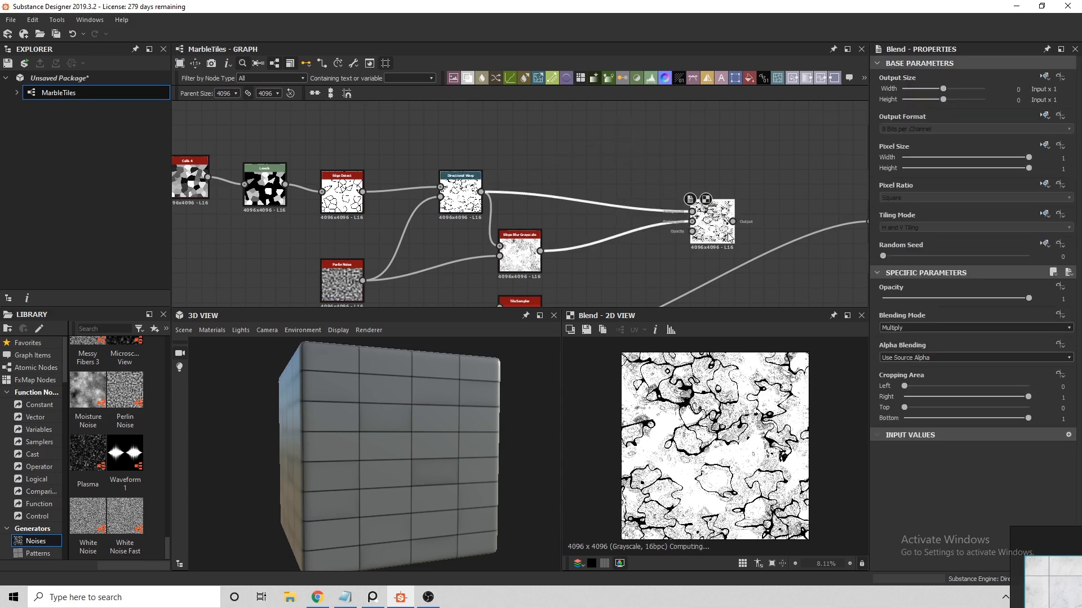
click(898, 329)
click(903, 340)
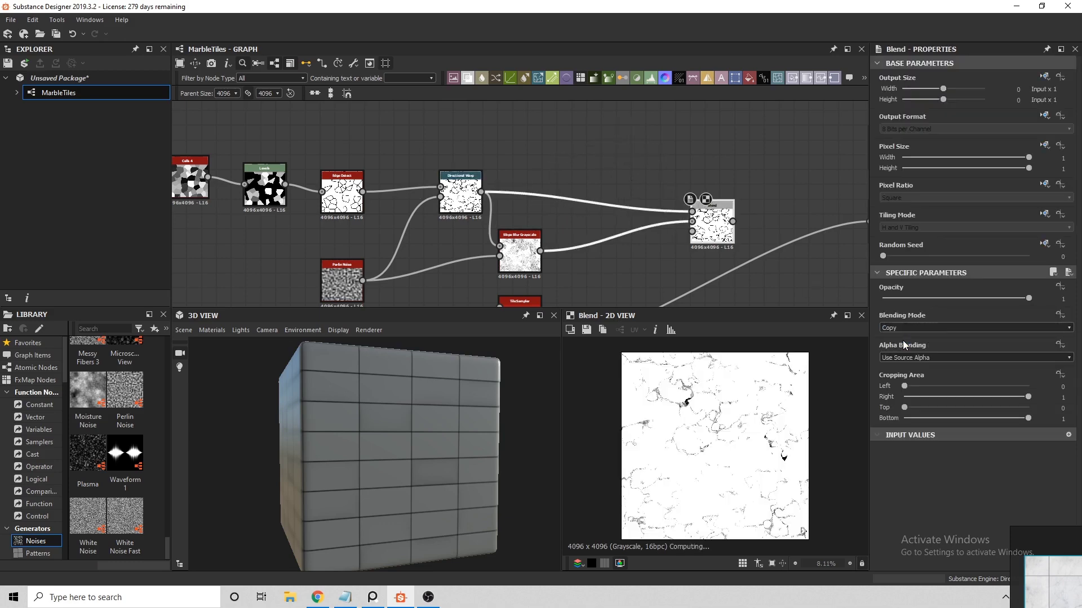
key(Down)
key(Down)
key(Down)
key(Down)
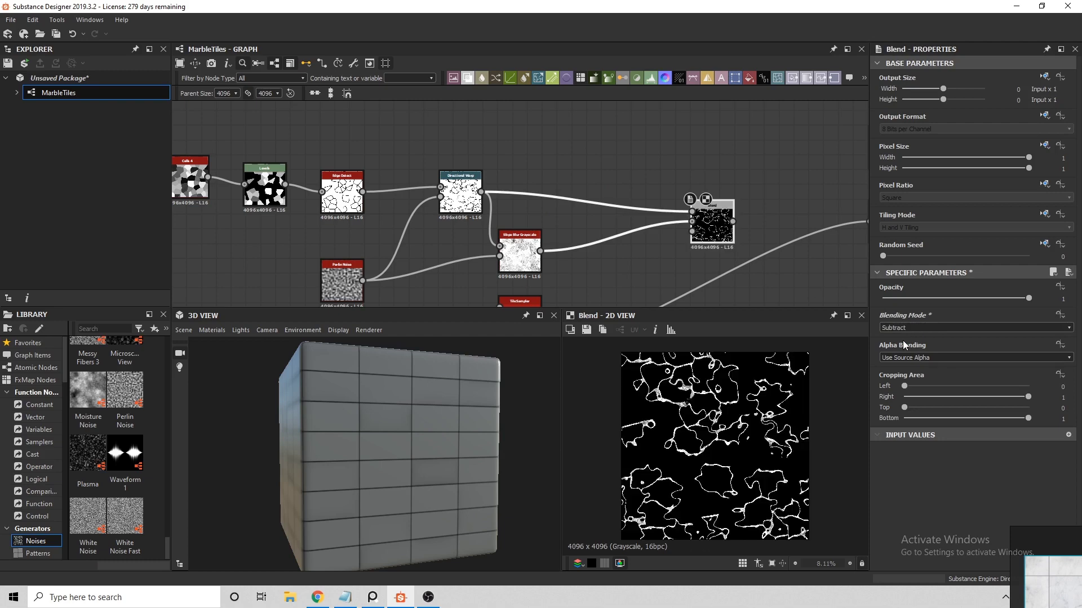
key(Down)
key(Down)
key(Down)
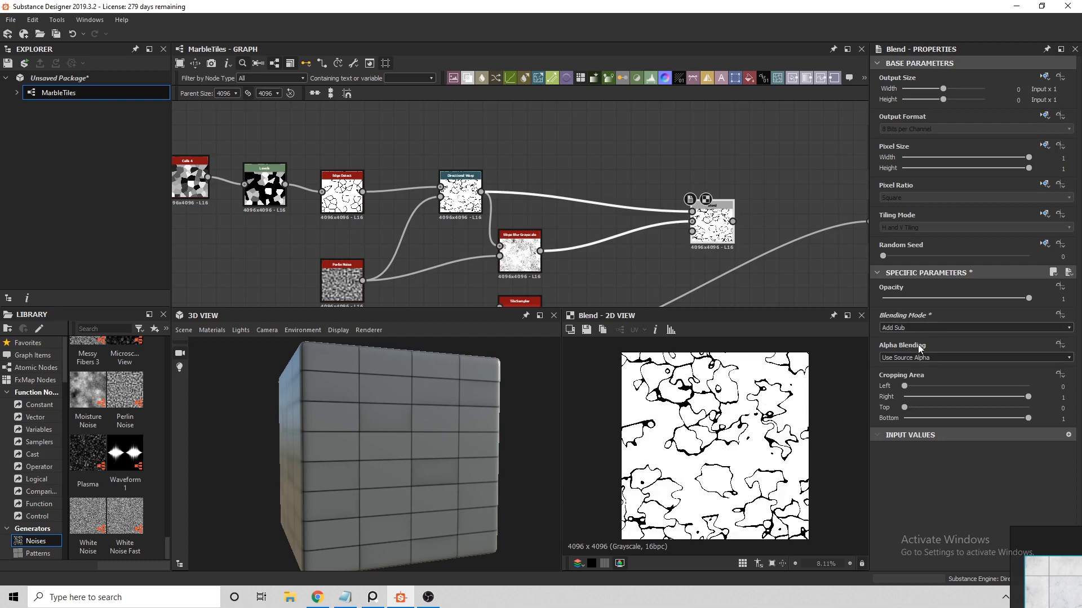
key(Down)
key(Down)
key(Down)
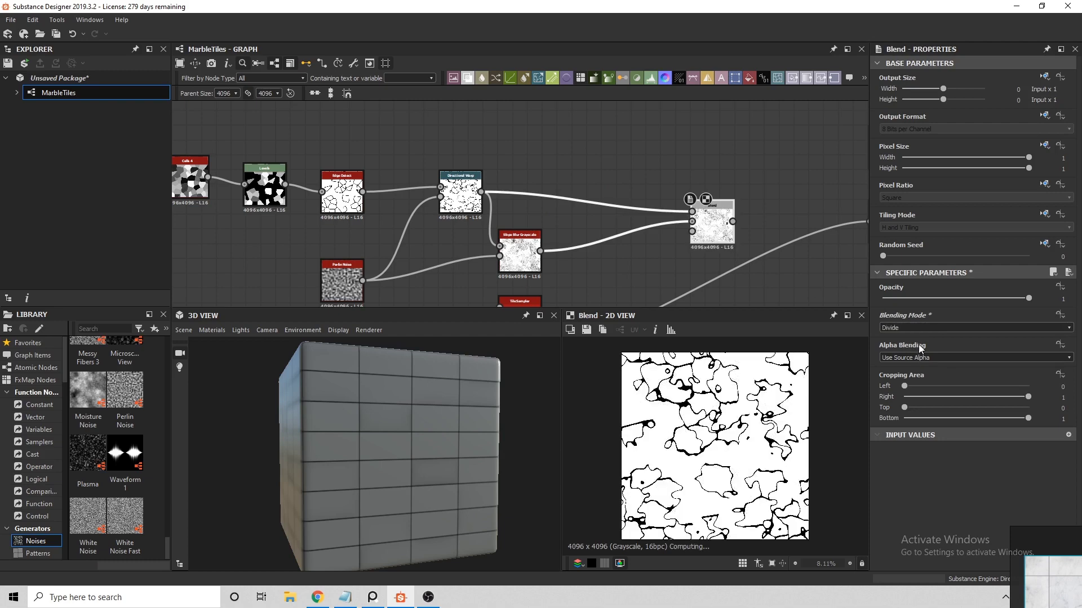
key(Up)
key(Up)
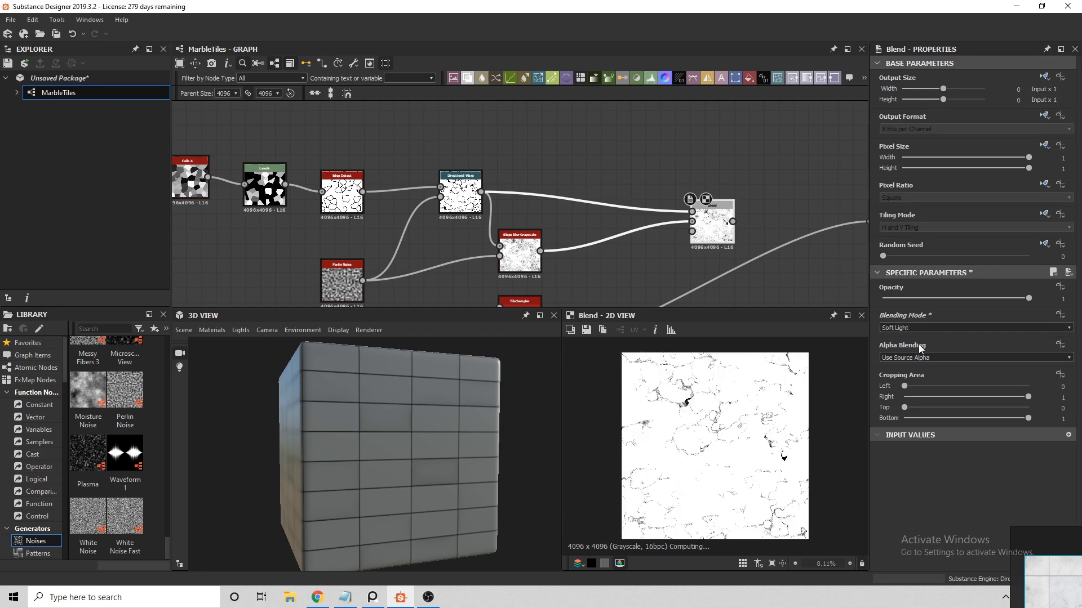
key(Up)
key(Up)
key(Up)
key(Up)
key(Up)
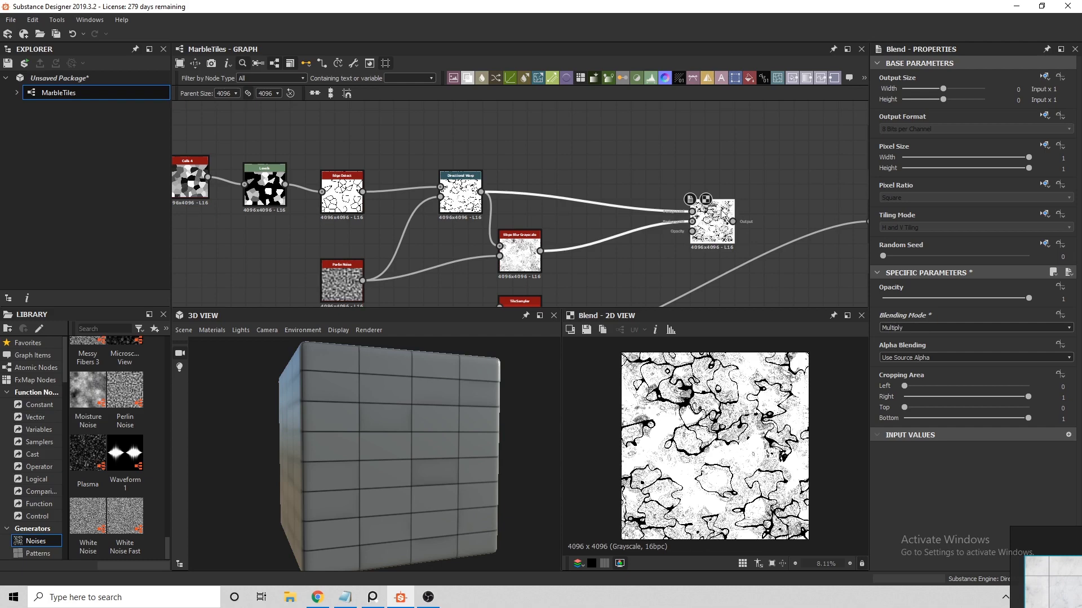
Add a Levels node after the Multiply Blend
key(space)
text(levels)
key(Return)
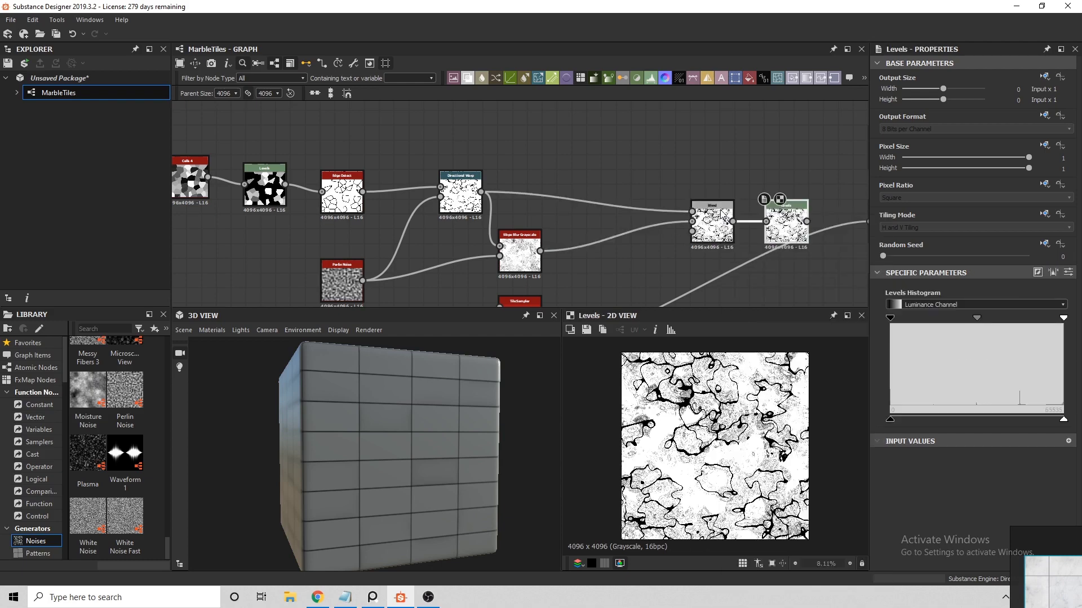
Try raising the output black level of the Levels node after the Multiply Blend, and undo it
drag(919, 423, 1036, 427)
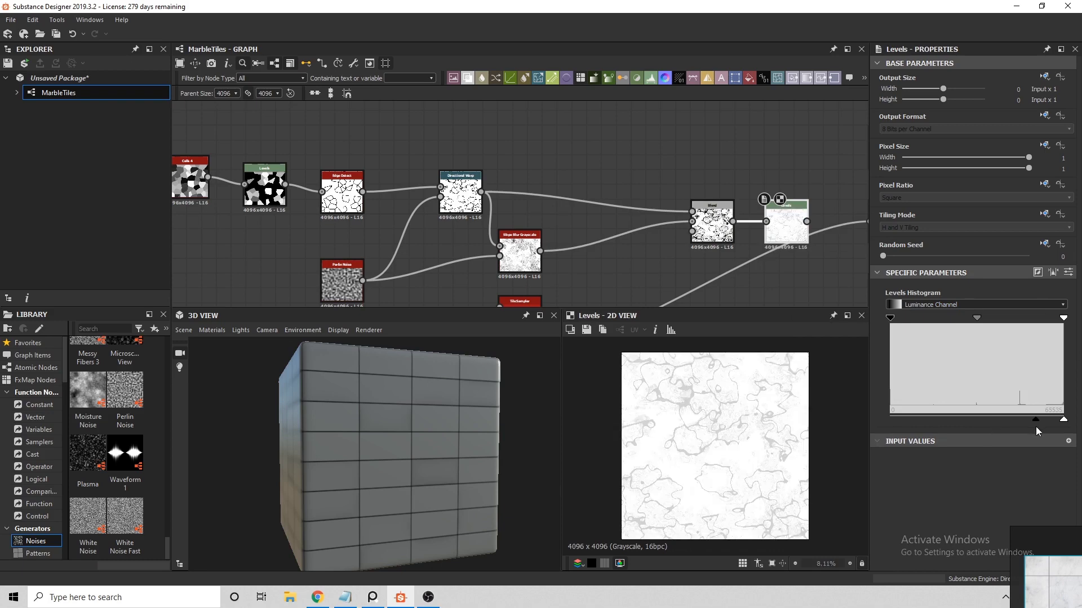
key(ctrl+z)
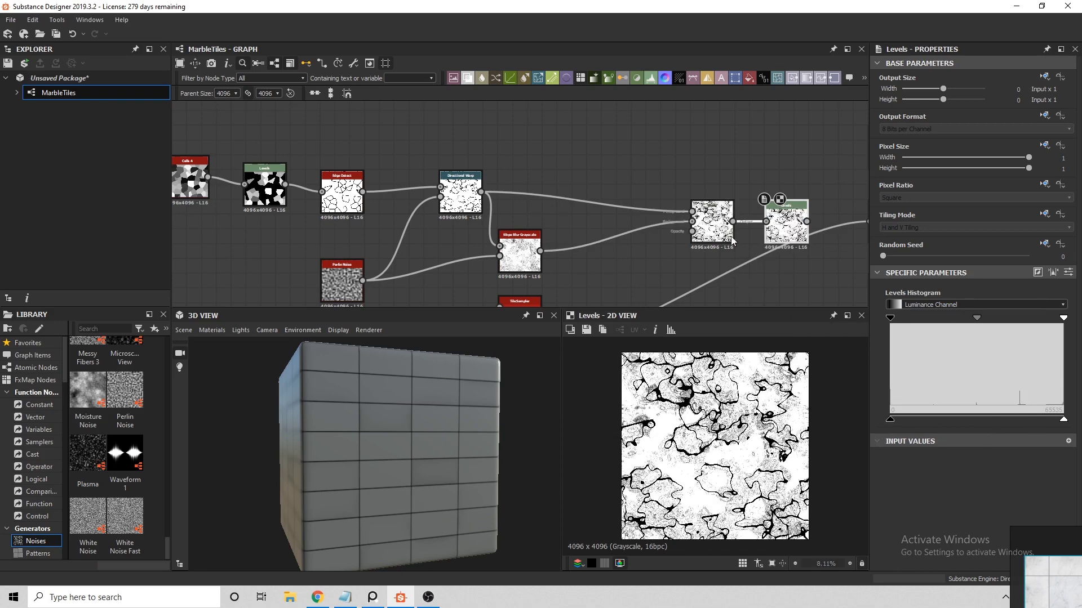
Insert a Levels node between the Directional Warp and the Multiply Blend's foreground, and display the Blend's result
key(space)
text(levels)
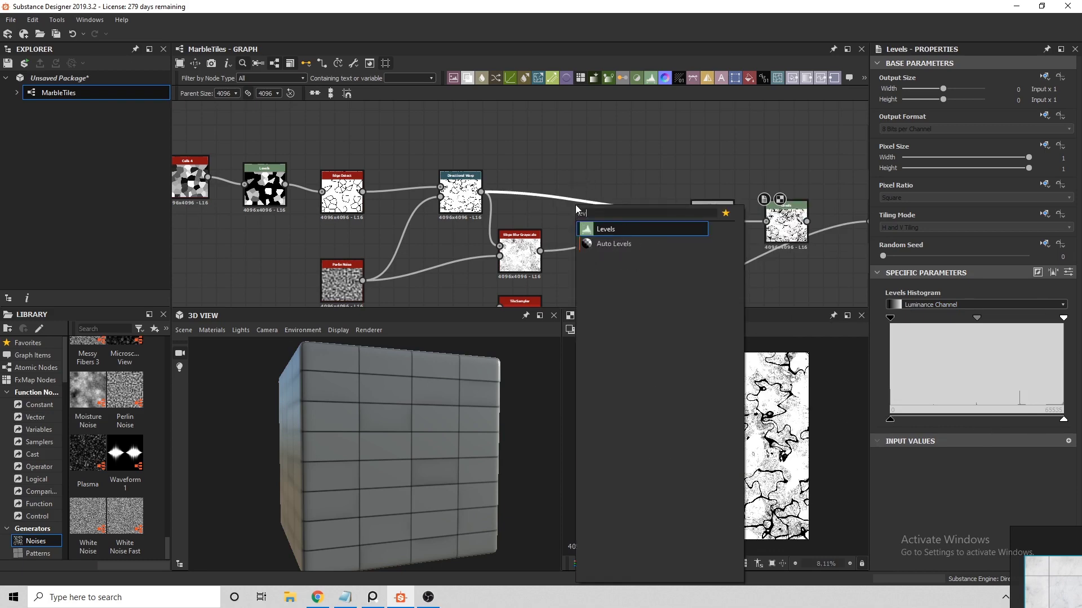
key(Return)
double_click(712, 223)
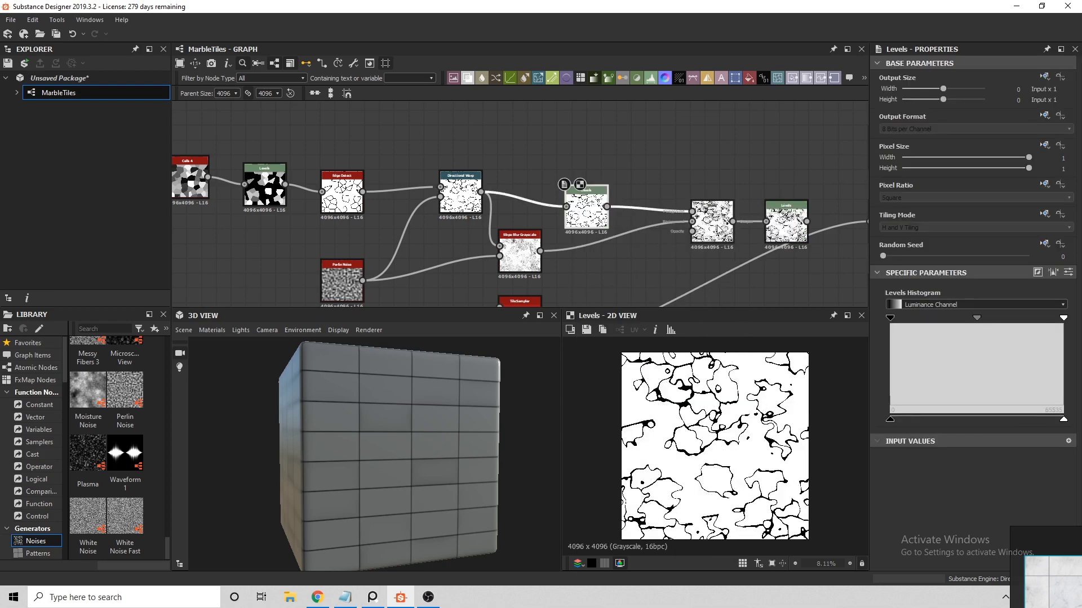
Raise the output black of the new Levels to about 70% of the range and of the Levels after the Blend to about 15%
click(586, 212)
drag(890, 420, 1014, 421)
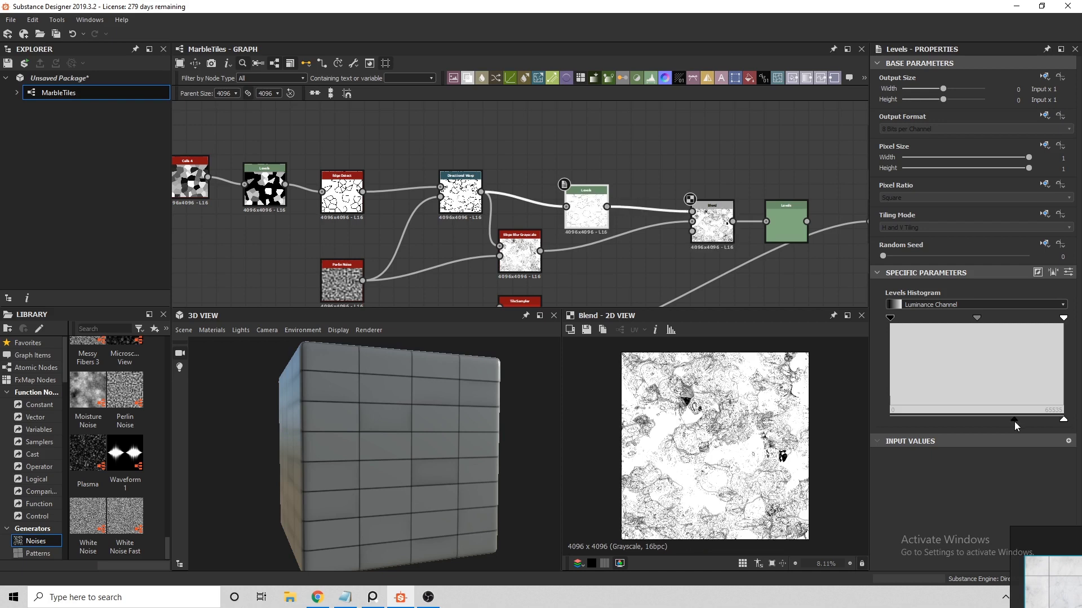
double_click(786, 206)
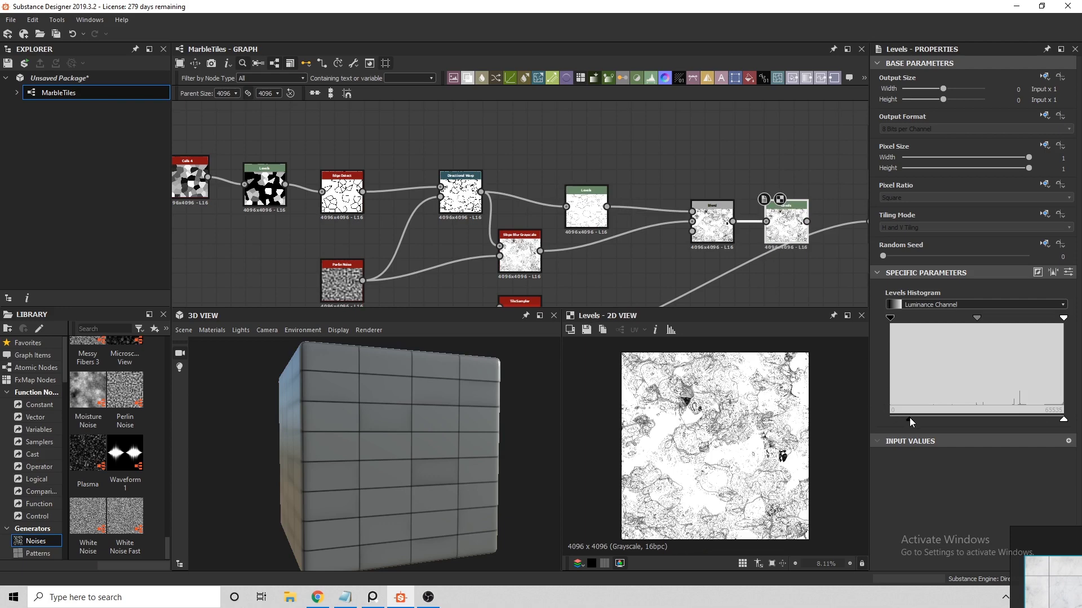
mouse_move(909, 418)
mouse_down()
mouse_move(936, 418)
mouse_move(918, 420)
mouse_up()
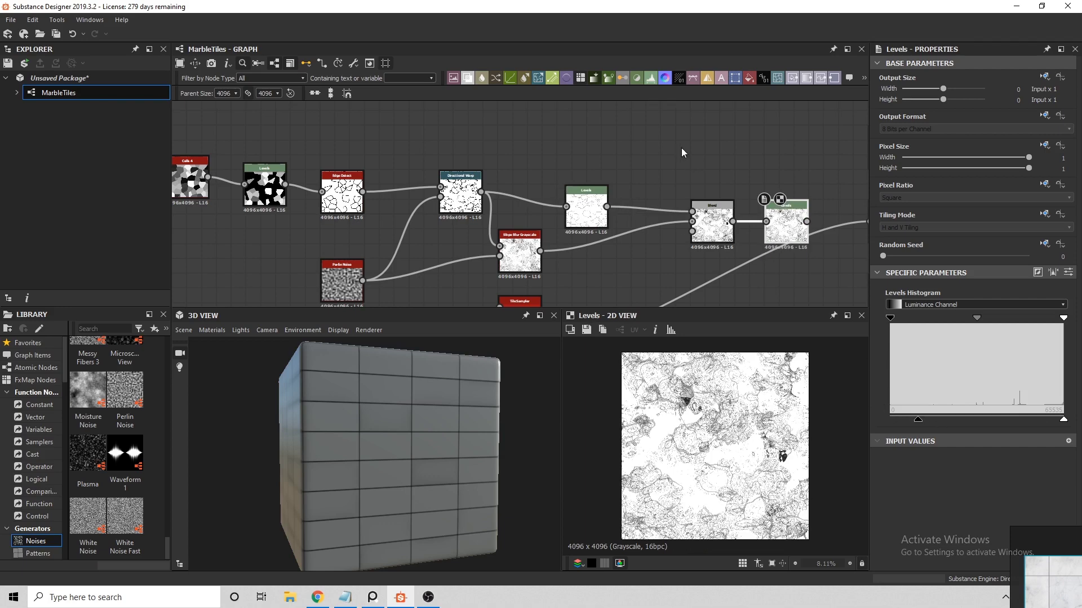
Rearrange the graph by moving the vein node chain and the Tile Sampler away from the output nodes
scroll(660, 134, down, 3)
drag(592, 225, 591, 286)
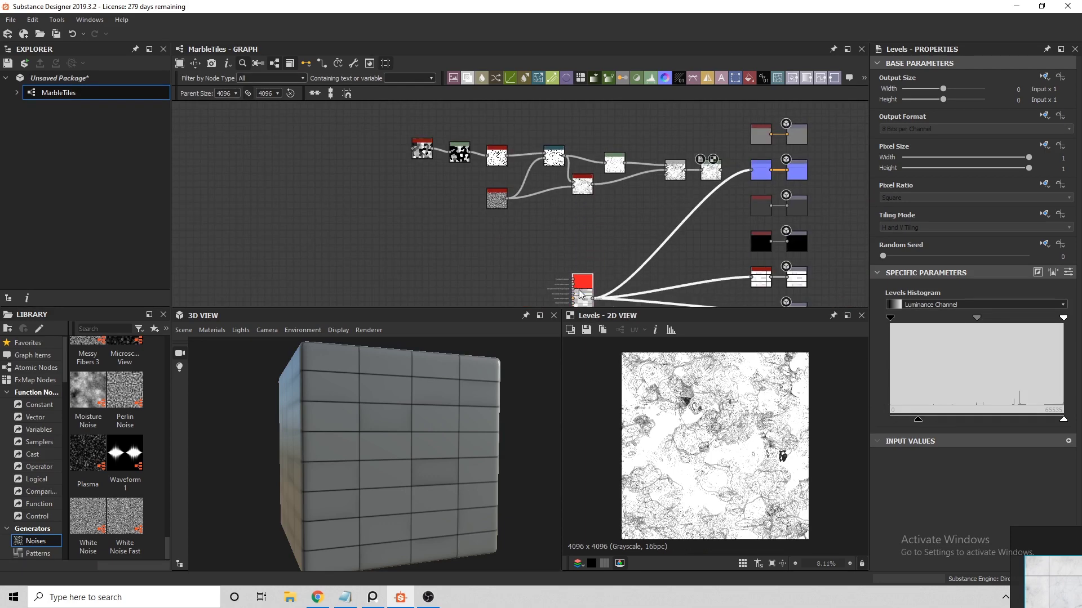
drag(727, 128, 403, 205)
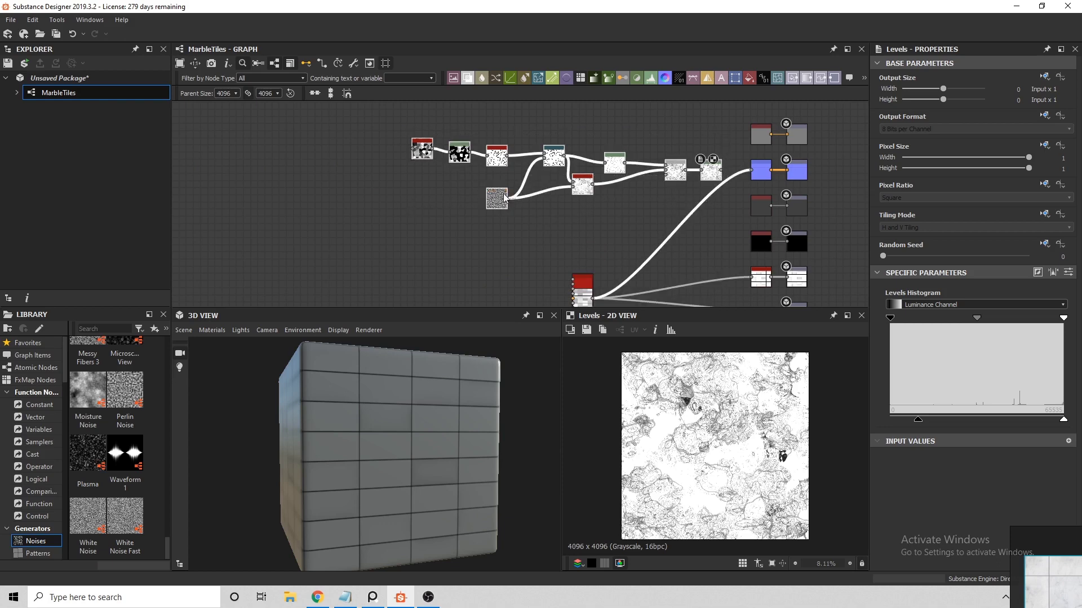
drag(496, 199, 355, 201)
middle_drag(546, 241, 532, 187)
scroll(569, 231, up, 1)
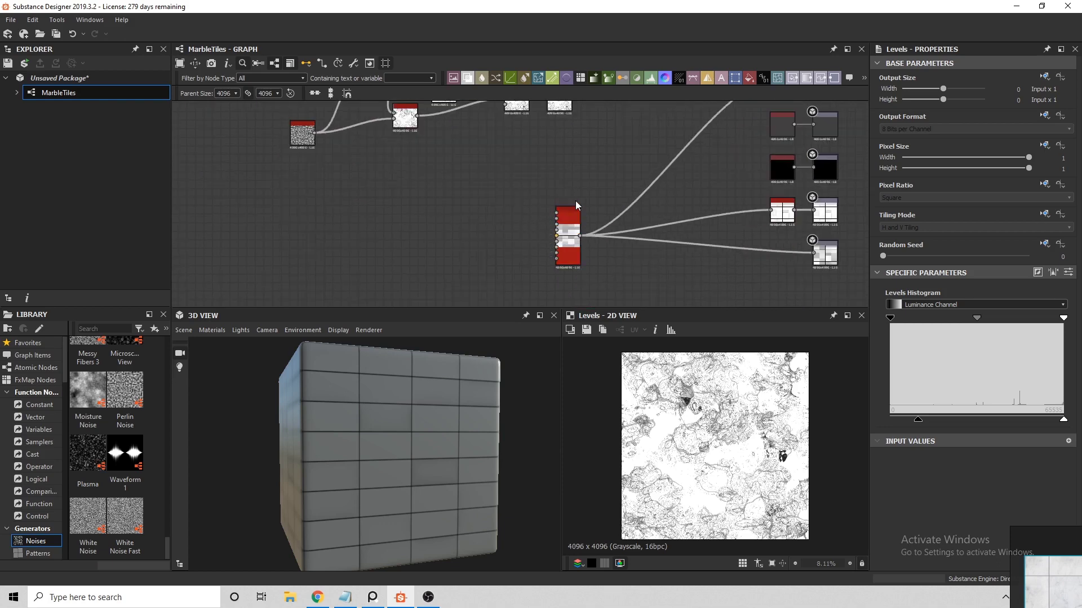
drag(565, 234, 452, 209)
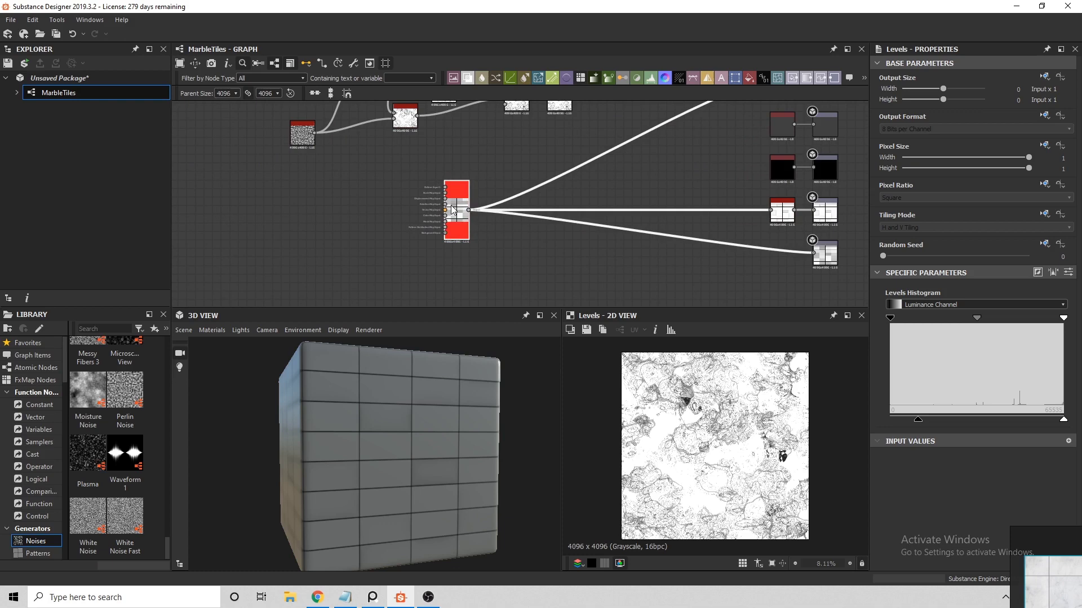
Insert a Blend node after the Tile Sampler and connect the final vein Levels to its foreground
right_click(507, 213)
click(530, 226)
middle_drag(592, 228, 628, 276)
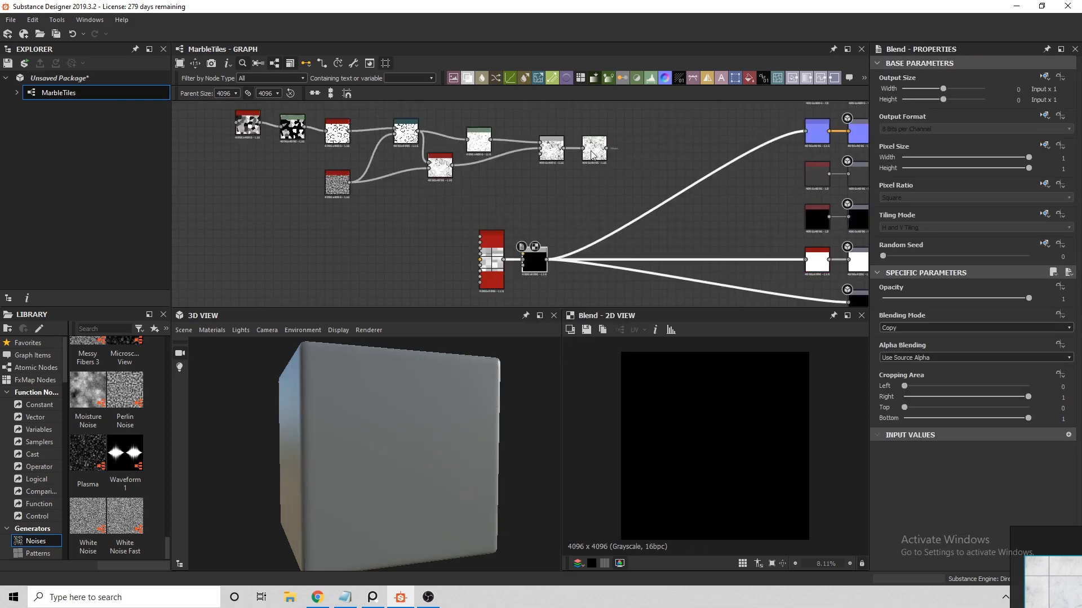
drag(606, 149, 522, 252)
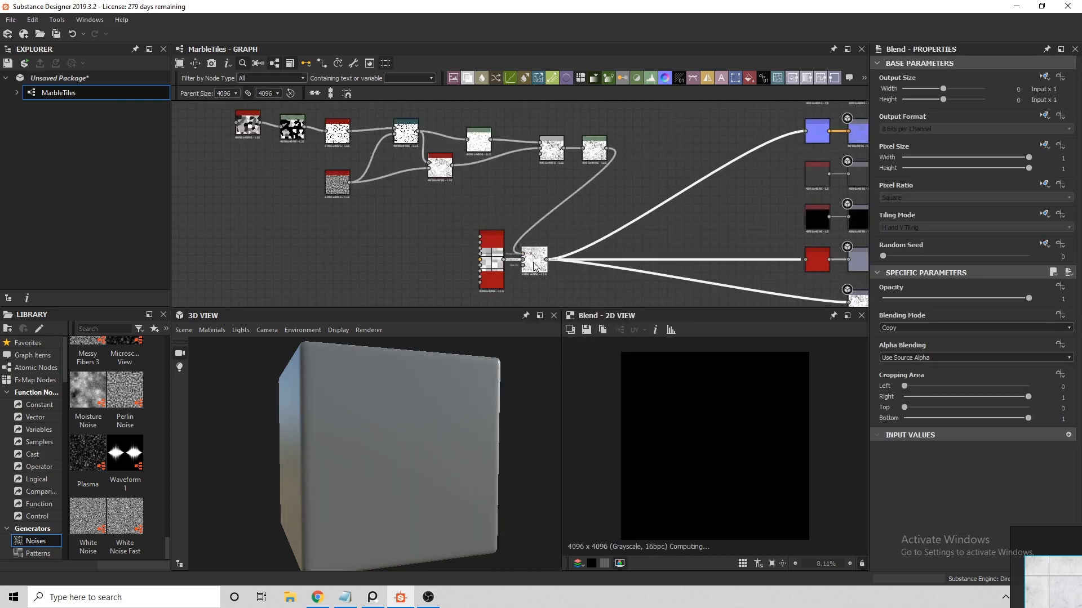
Compare blending modes such as Add (Linear Dodge), Min (Darken) and Divide on the tile Blend, and set it to Multiply
click(911, 330)
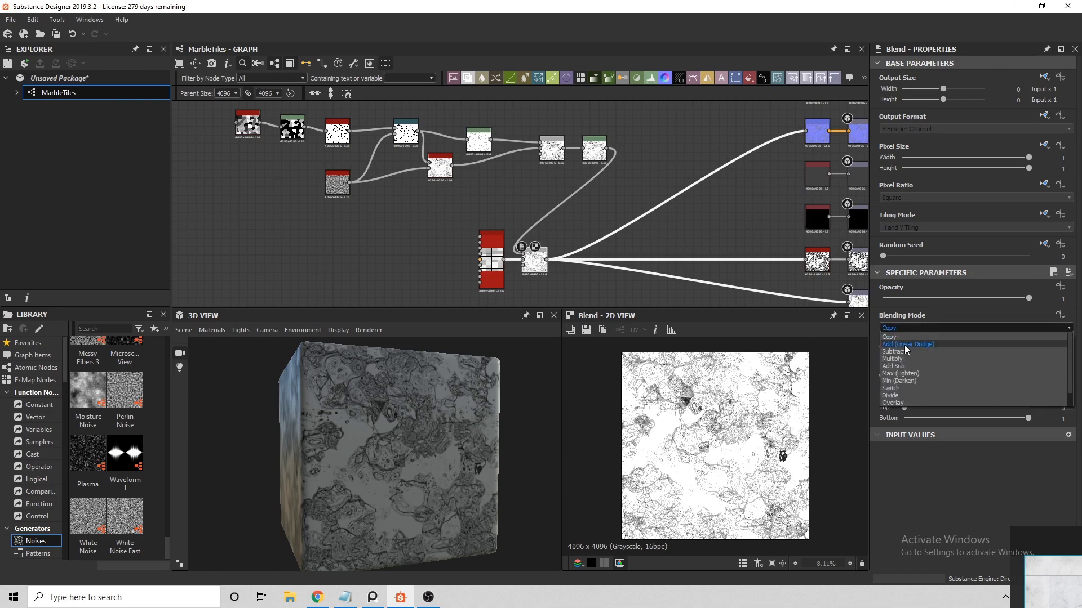
click(904, 345)
key(Down)
key(Down)
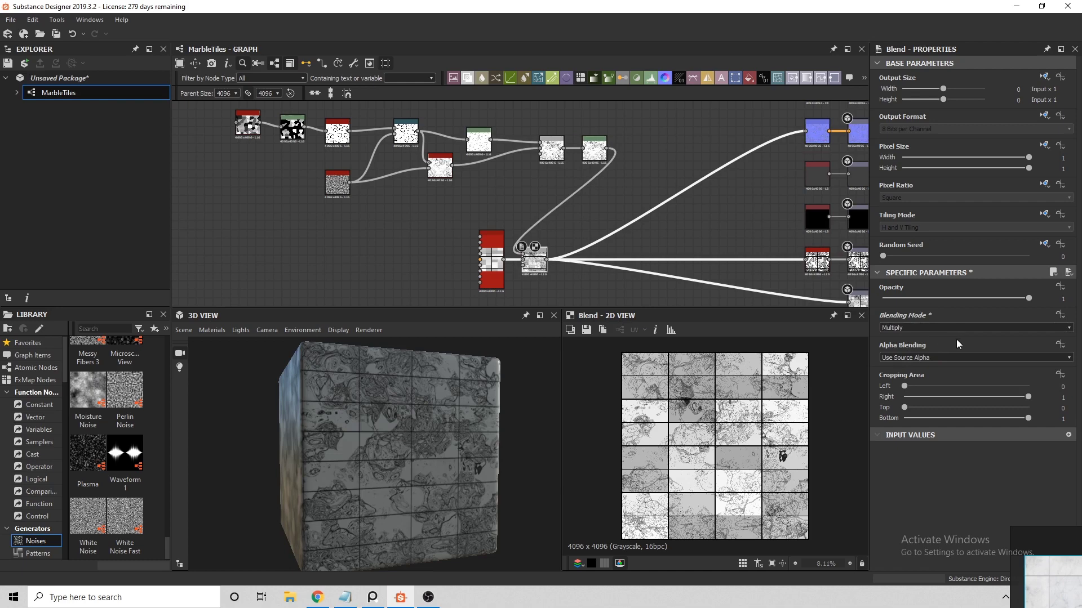
key(Down)
key(Down)
key(Down)
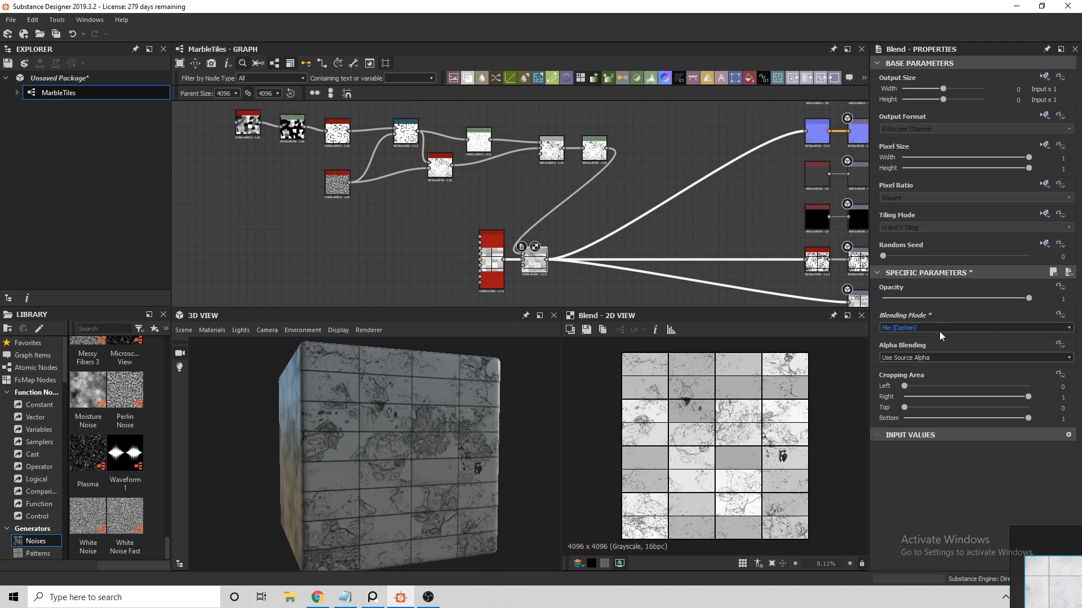
scroll(938, 334, down, 2)
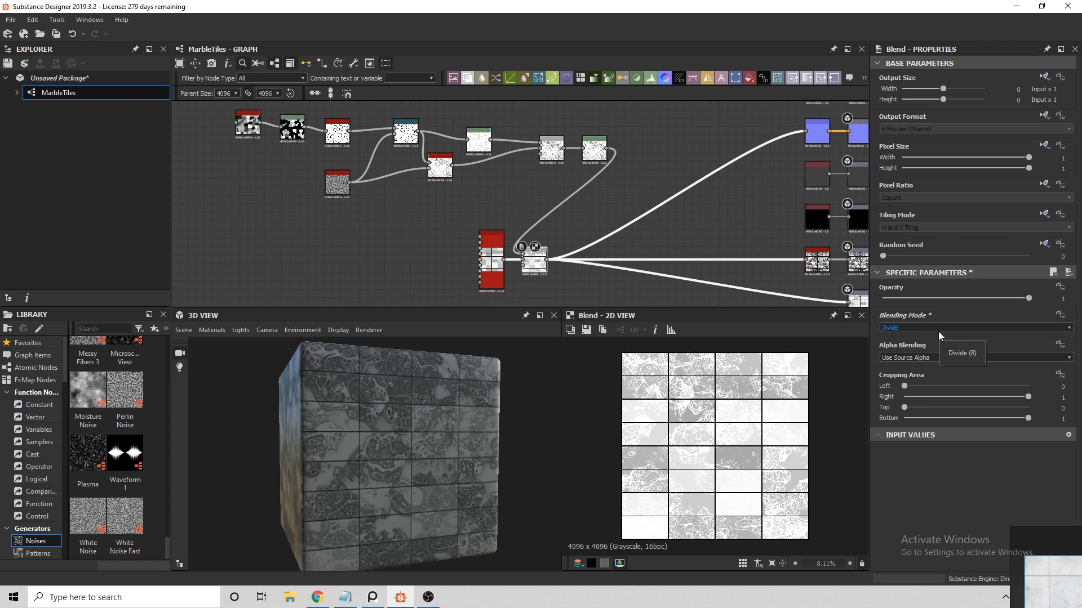
scroll(938, 331, up, 3)
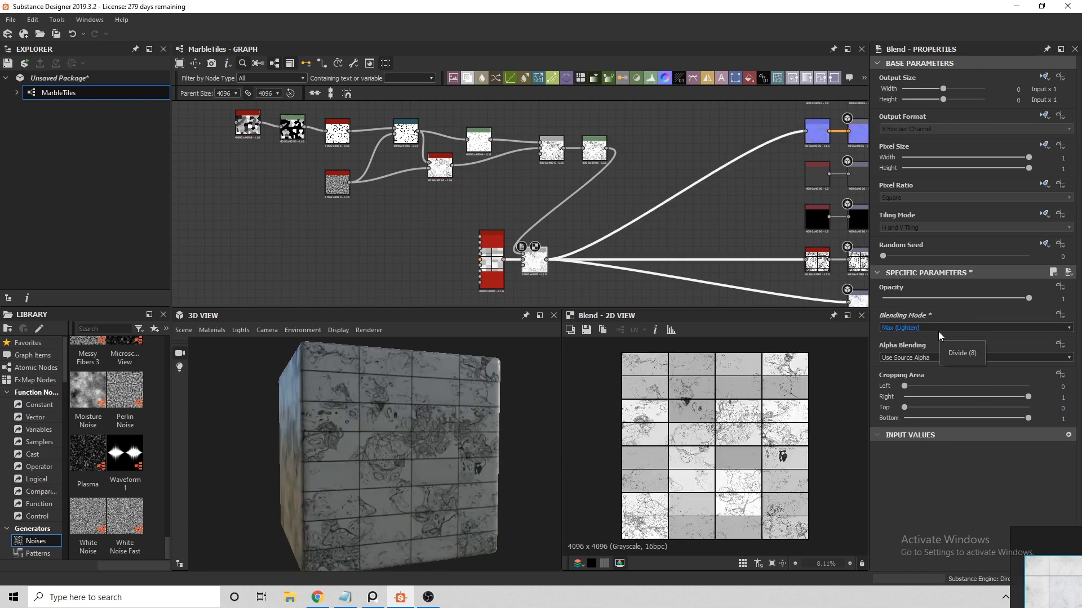
scroll(938, 331, up, 2)
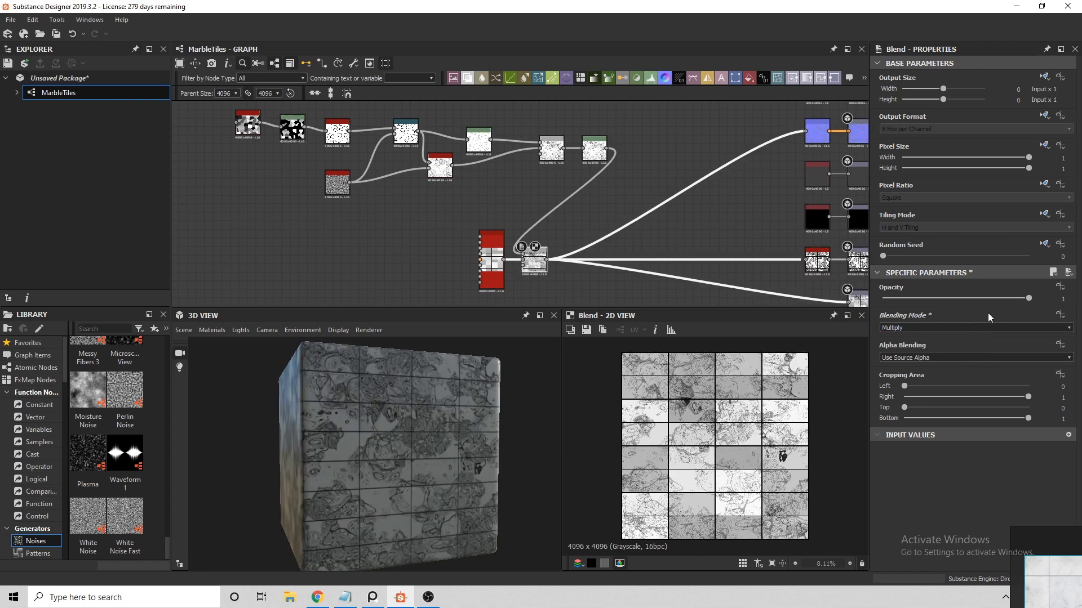
Set the tile Blend's opacity to 0.07 and check the faint veins on the 3D cube
drag(1026, 303, 907, 303)
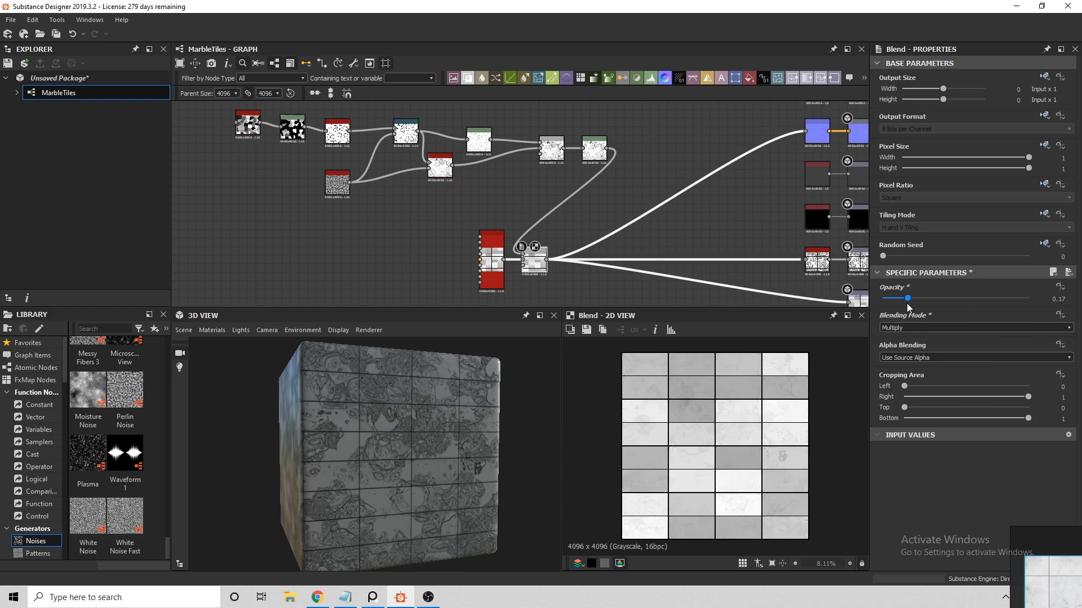
drag(907, 303, 891, 303)
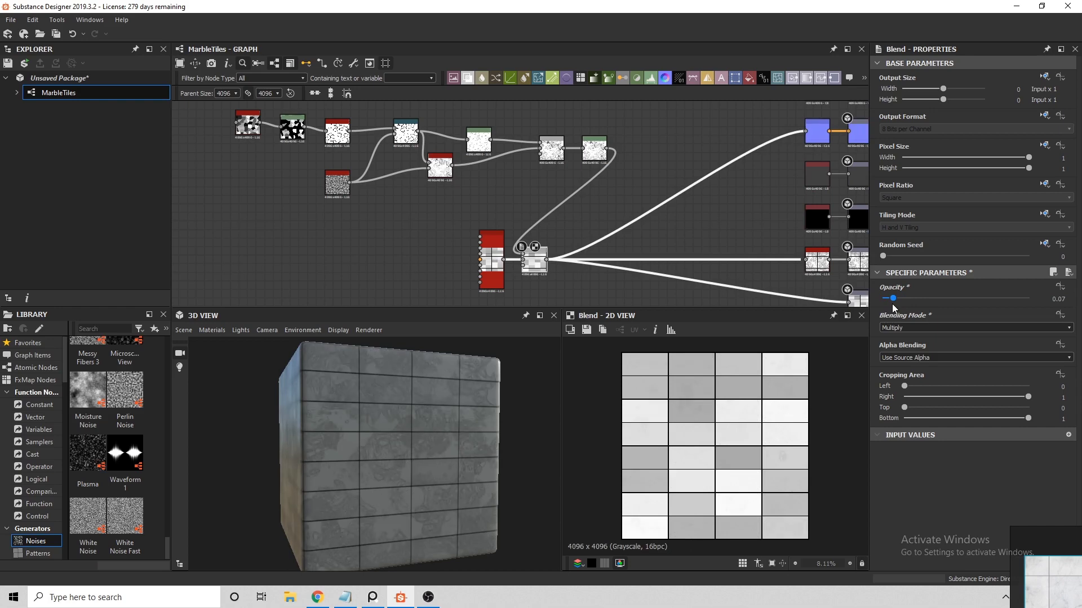
mouse_move(301, 483)
mouse_down()
mouse_move(340, 431)
mouse_move(321, 430)
mouse_move(349, 443)
mouse_move(320, 475)
mouse_up()
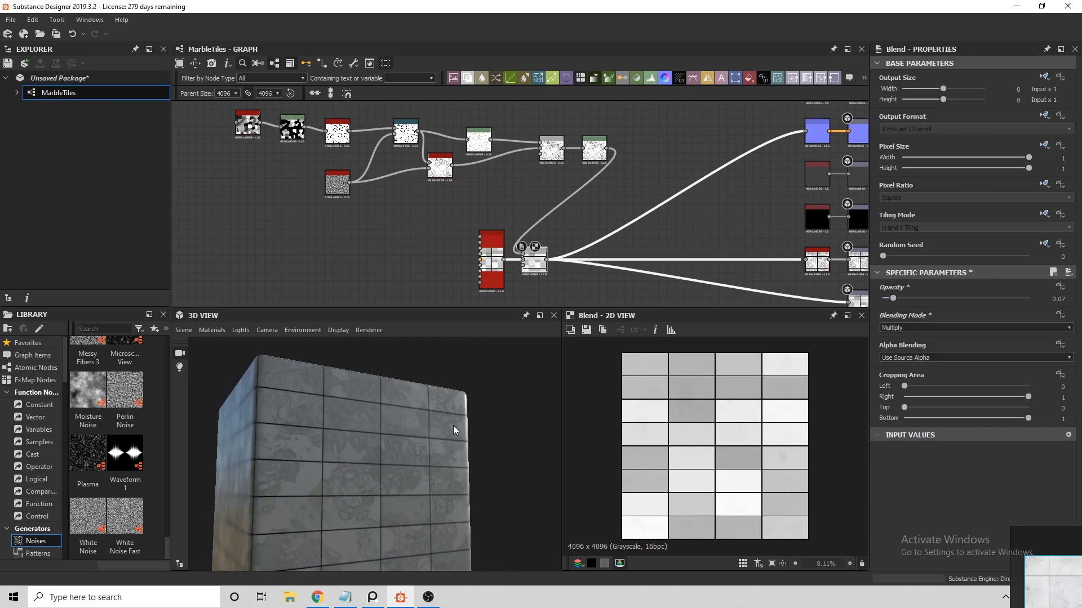
Insert a Transformation 2D node between the final vein Levels and the tile Blend, and scale the vein pattern down to about 80%
scroll(617, 174, up, 2)
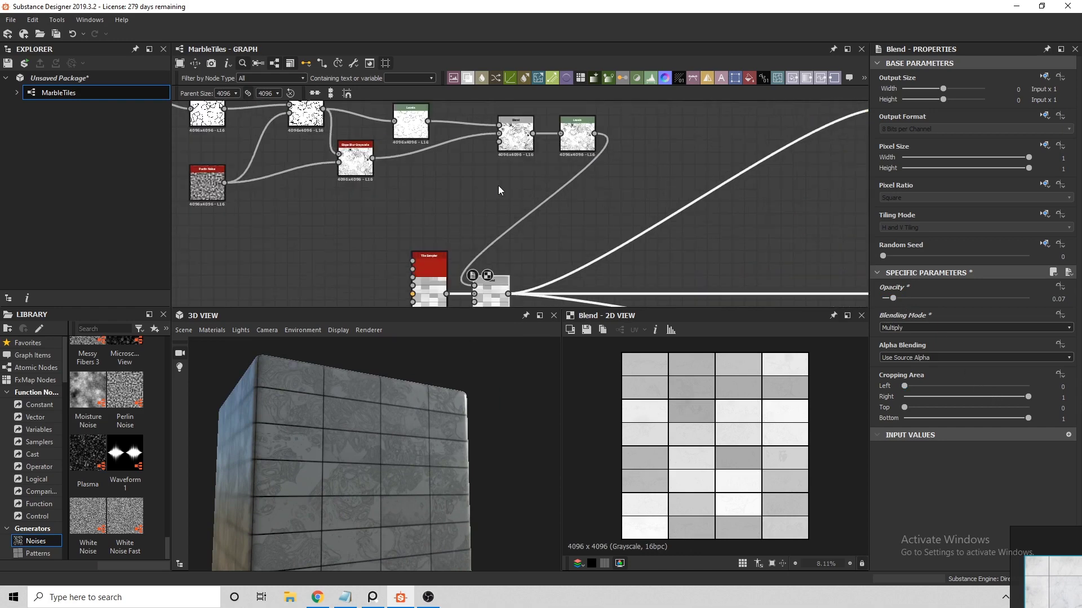
key(space)
text(tr)
click(604, 247)
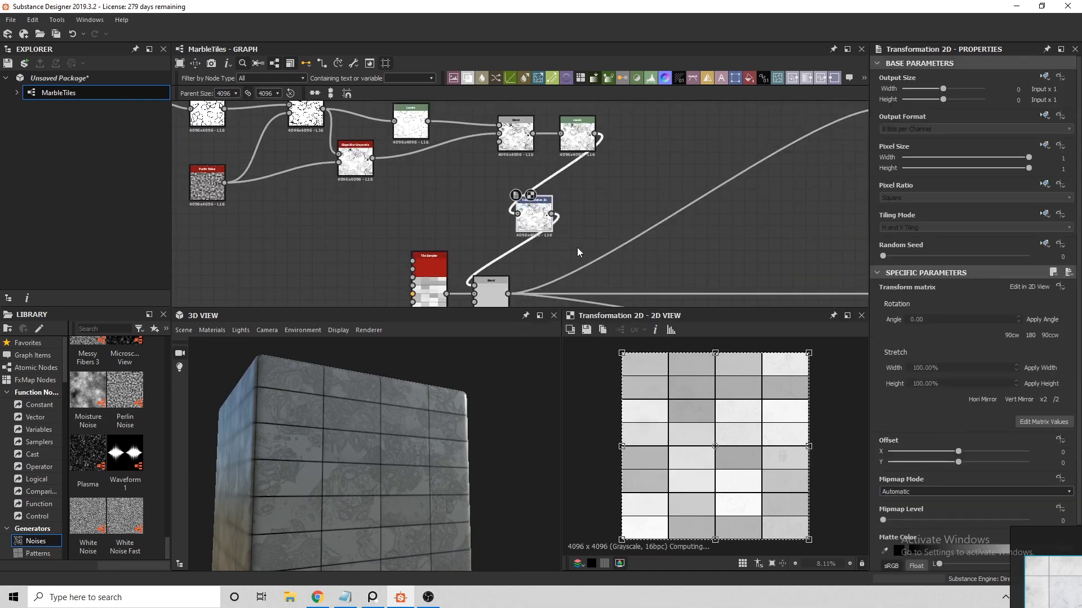
drag(805, 355, 779, 382)
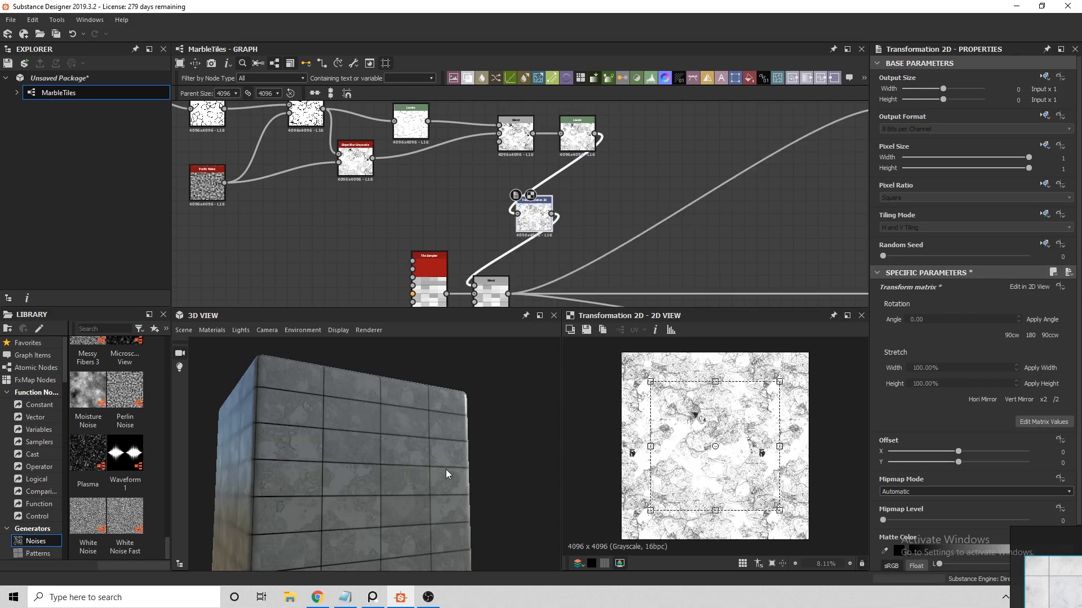
mouse_move(445, 468)
mouse_down()
mouse_move(436, 472)
mouse_move(439, 438)
mouse_move(448, 438)
mouse_move(440, 456)
mouse_up()
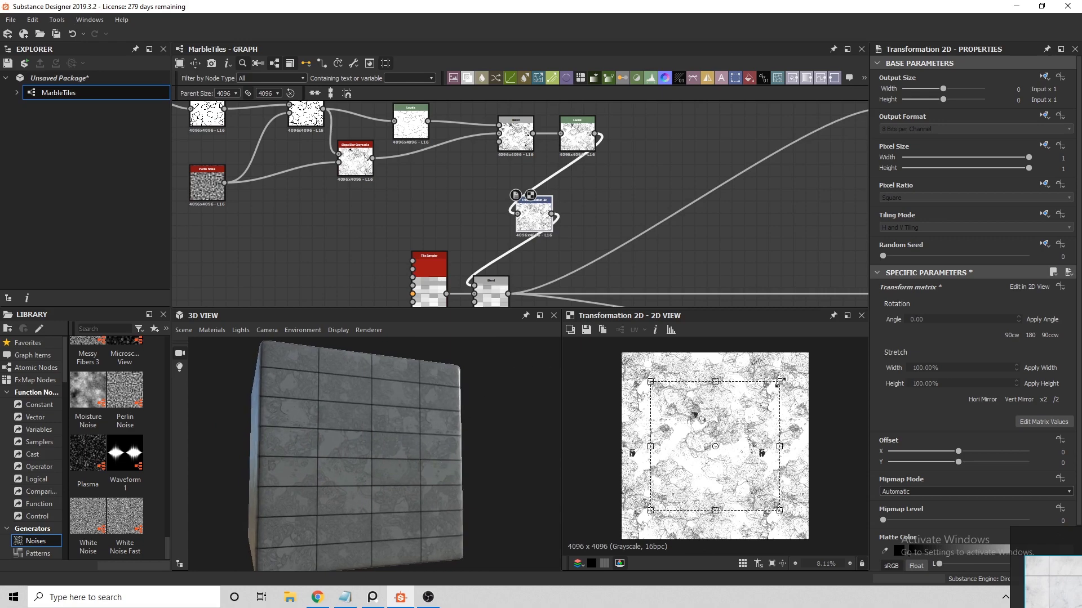
drag(778, 382, 789, 382)
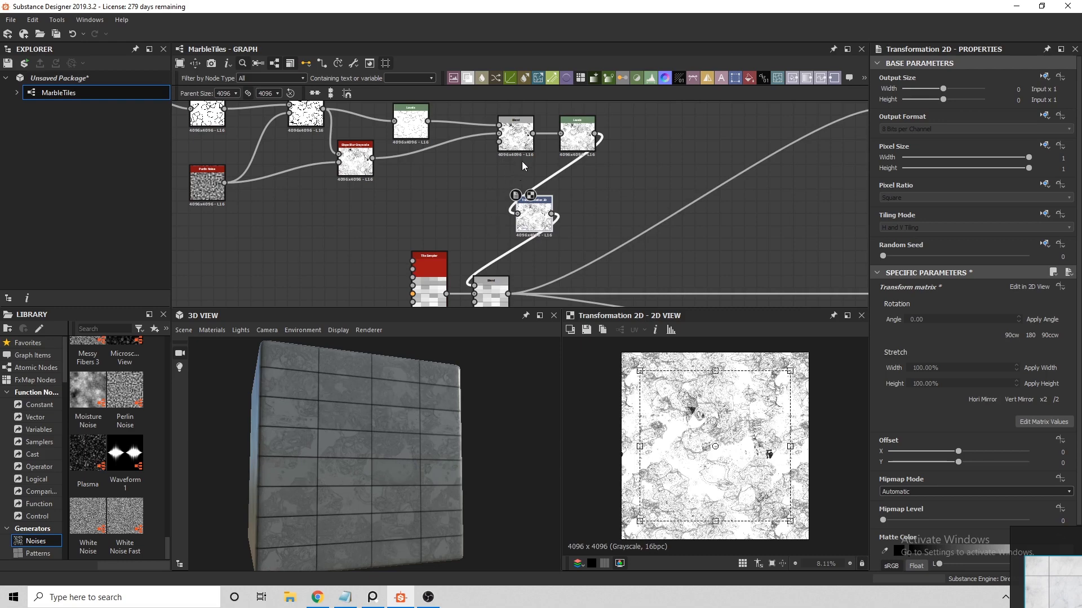
Try lowering the intensity of the Slope Blur Grayscale node to 2.46, and undo it
click(516, 135)
middle_drag(428, 147, 559, 217)
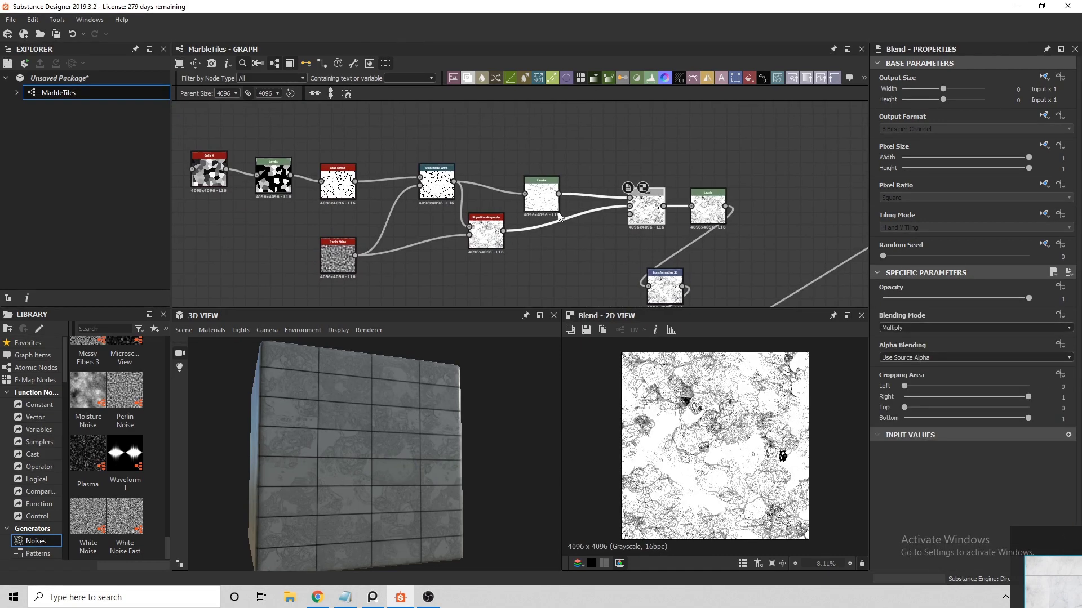
click(485, 231)
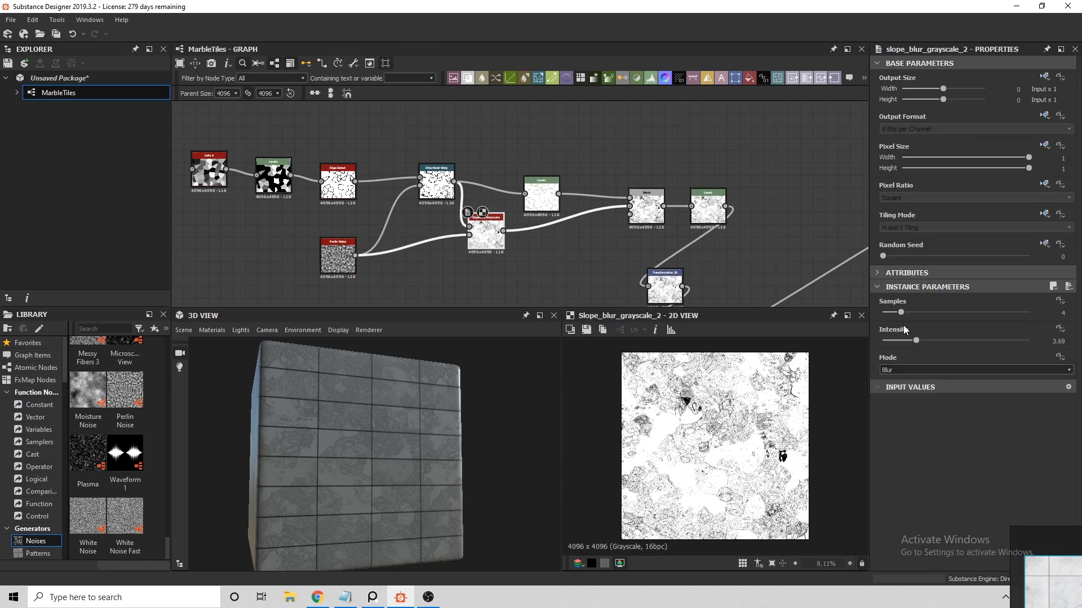
drag(913, 340, 905, 337)
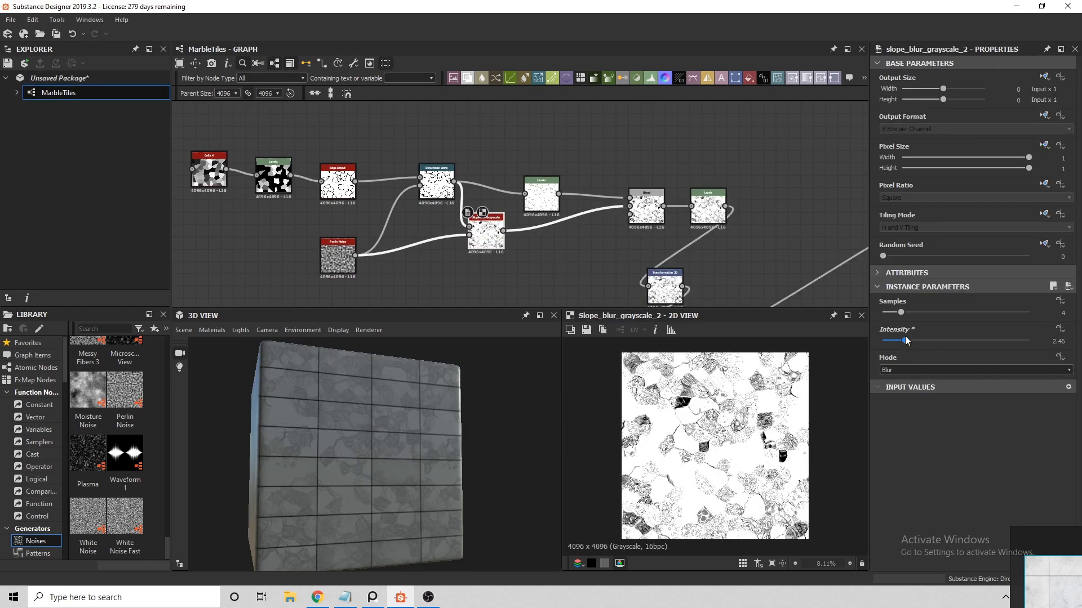
key(ctrl+z)
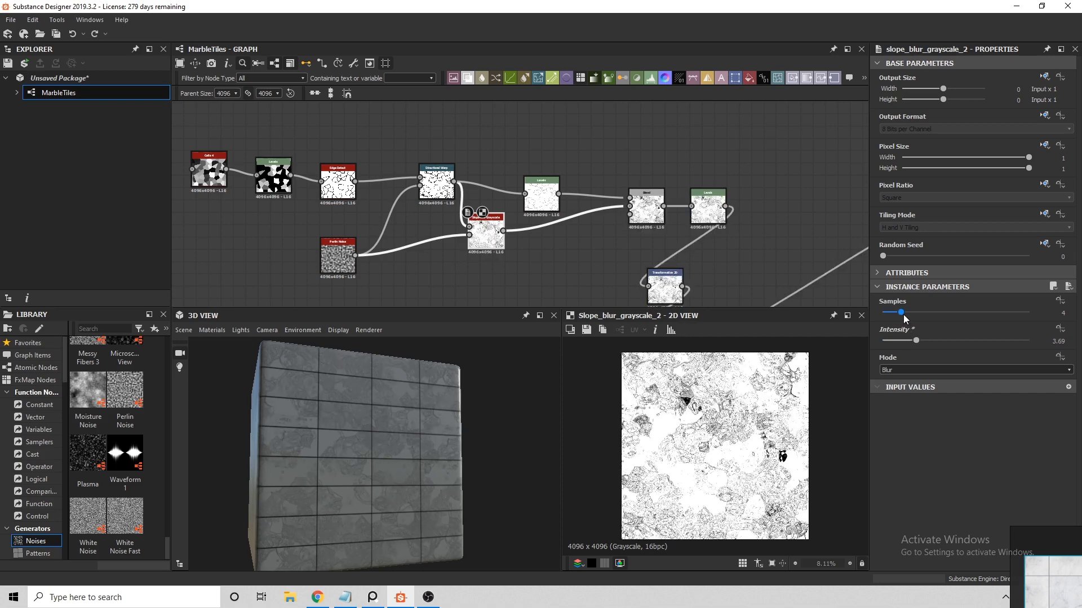
Try the Min and Max modes on the Slope Blur Grayscale node and return it to Blur
click(906, 370)
click(892, 381)
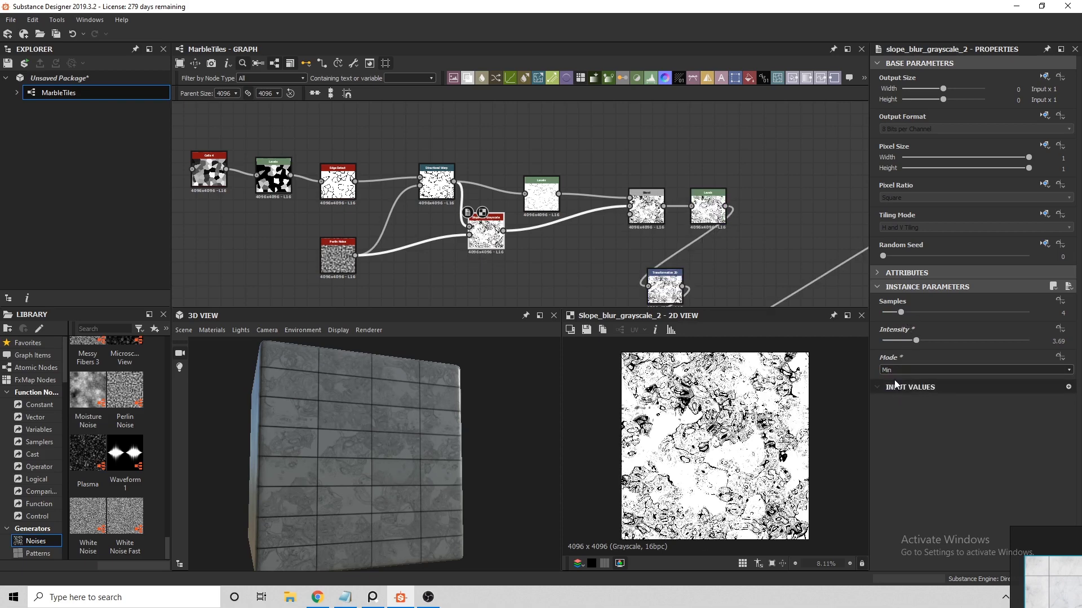
scroll(914, 374, down, 1)
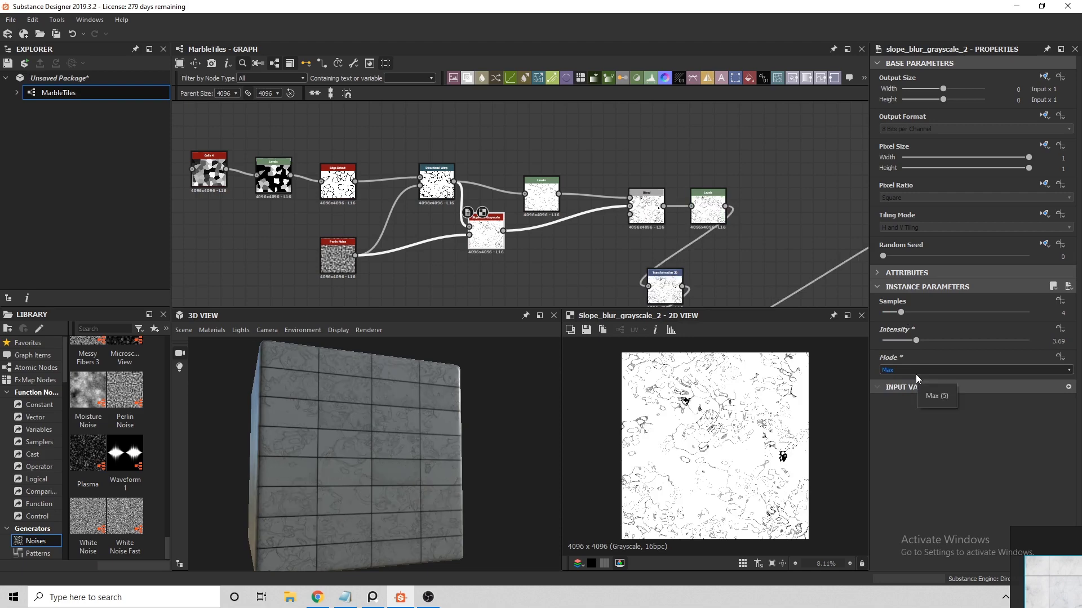
scroll(915, 374, up, 1)
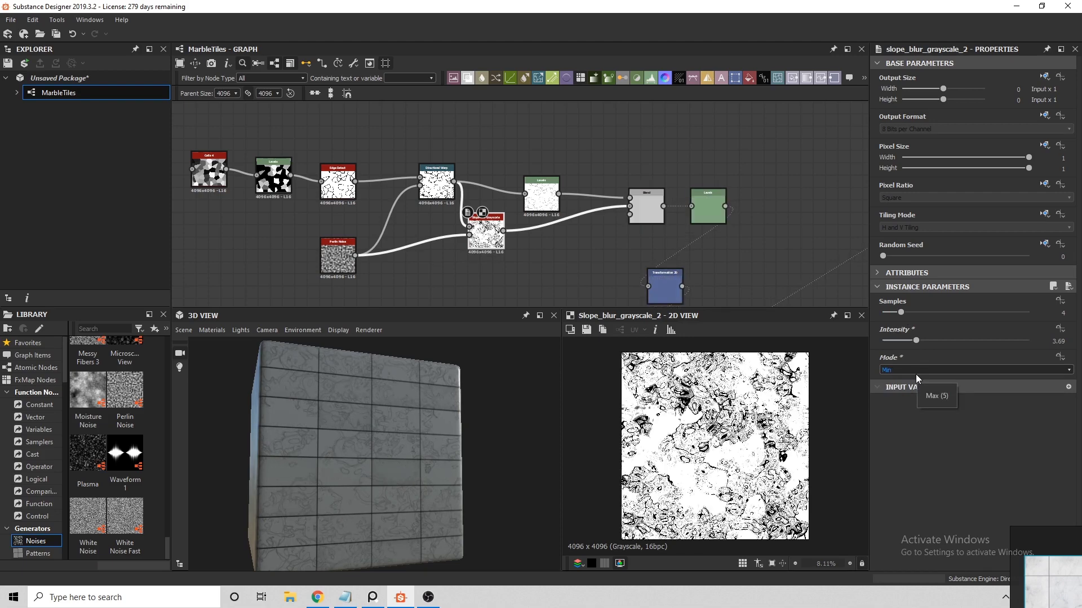
scroll(915, 374, up, 1)
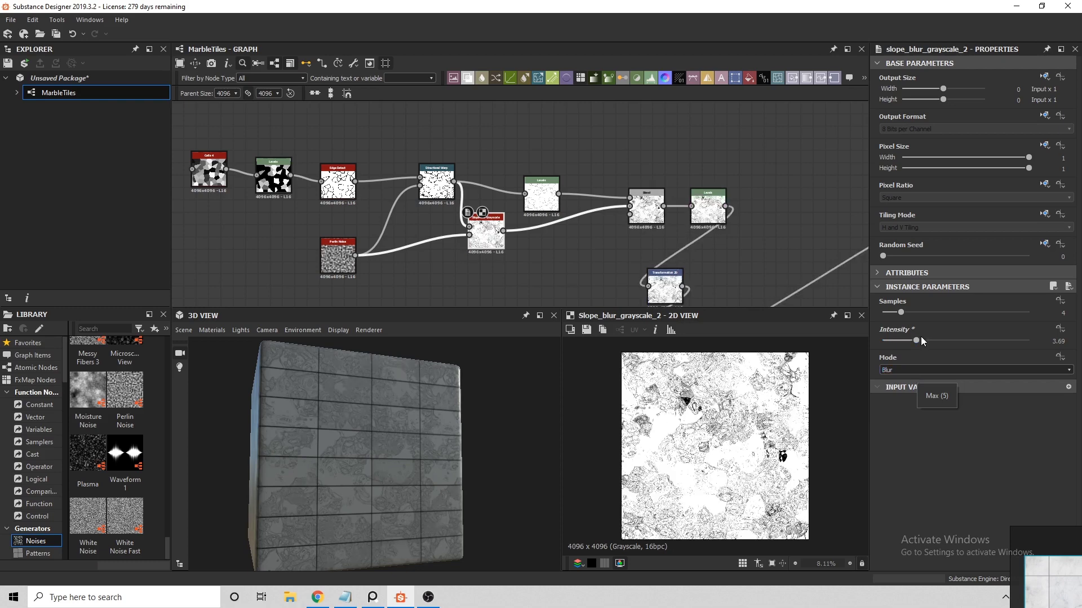
Try 9 and 2 samples on the Slope Blur Grayscale node, undoing each change
click(922, 314)
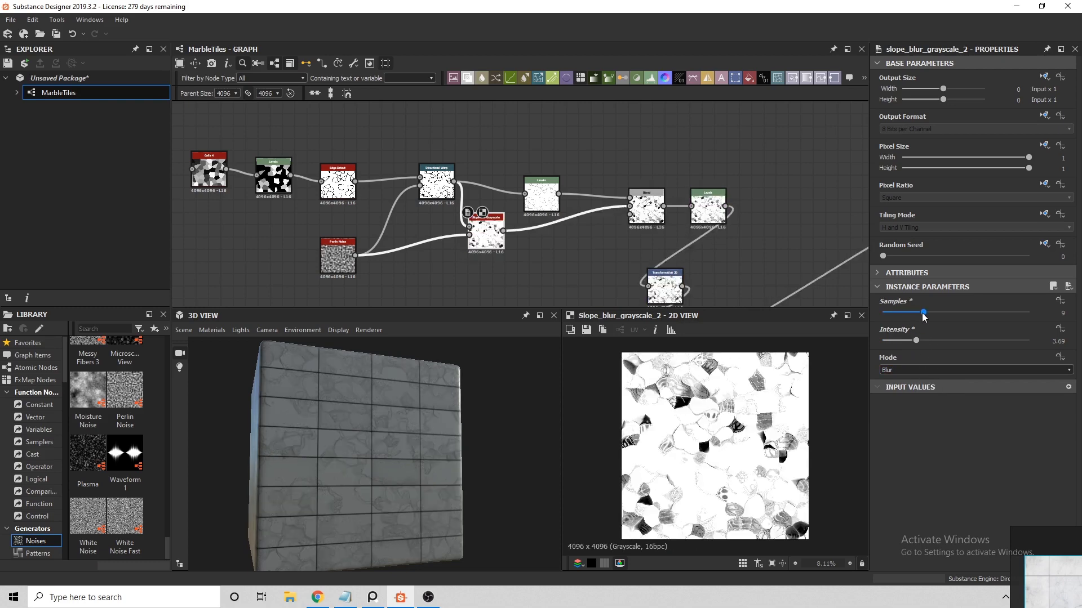
key(ctrl+z)
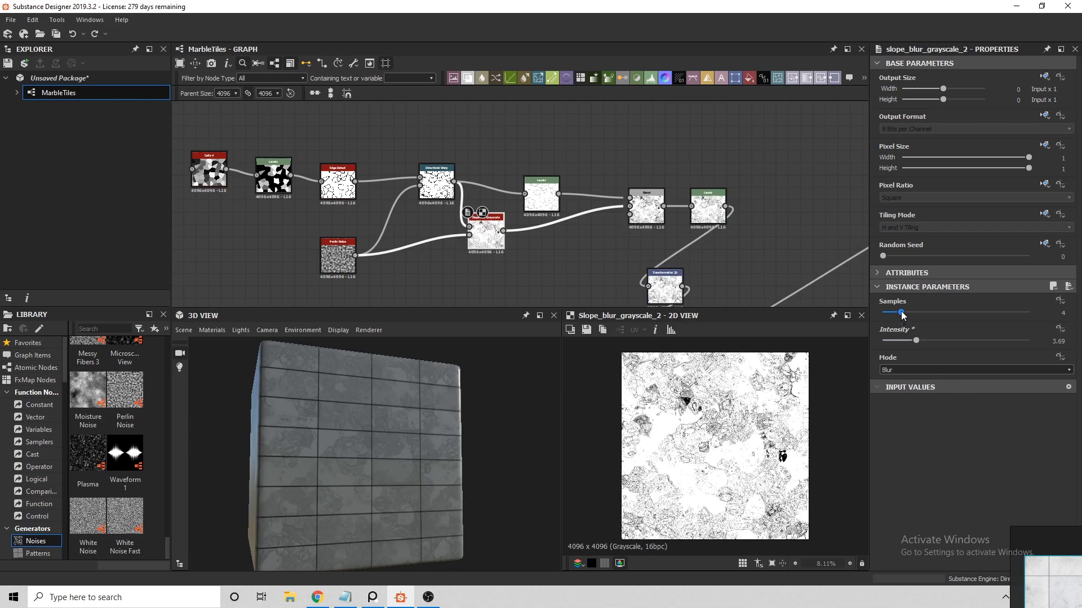
mouse_move(900, 311)
mouse_down()
mouse_move(911, 315)
mouse_move(893, 314)
mouse_up()
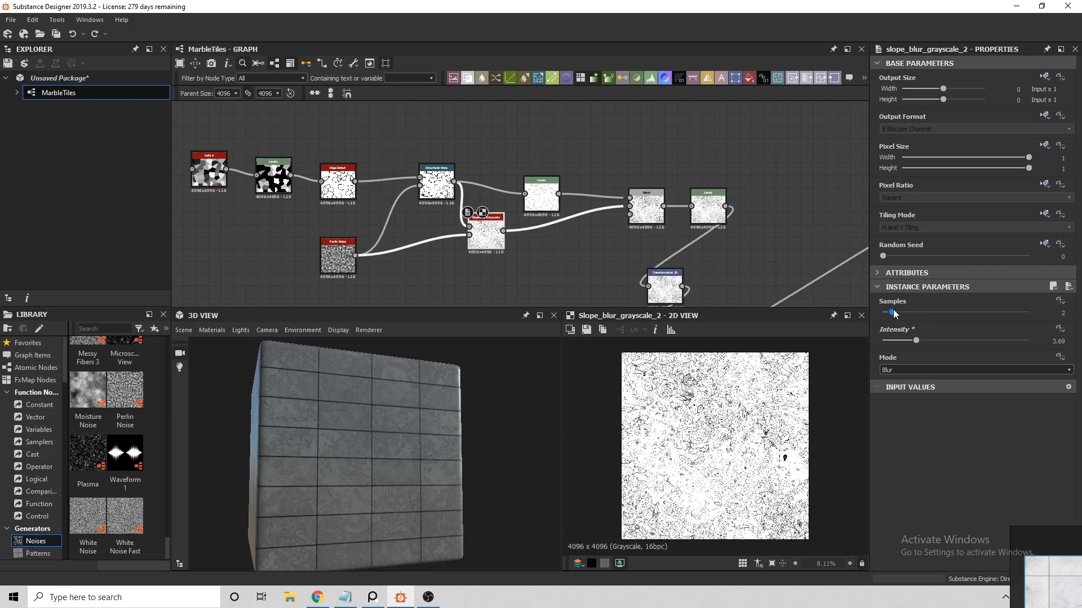
key(ctrl+z)
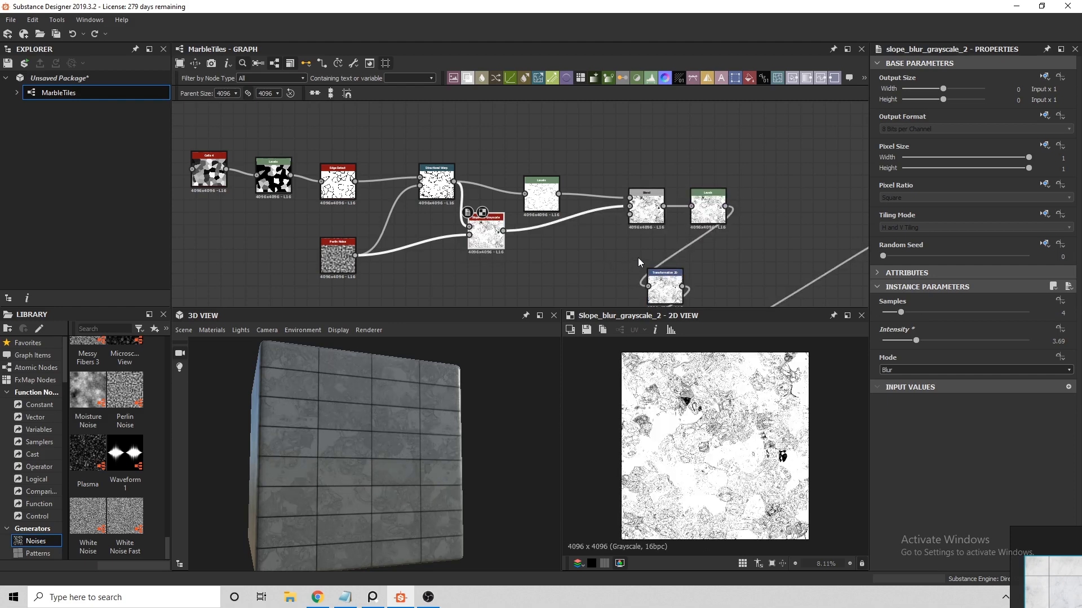
Insert a Levels node between Slope Blur Grayscale and the vein Blend, and shift its midtones to lighten the blurred veins
scroll(612, 237, up, 2)
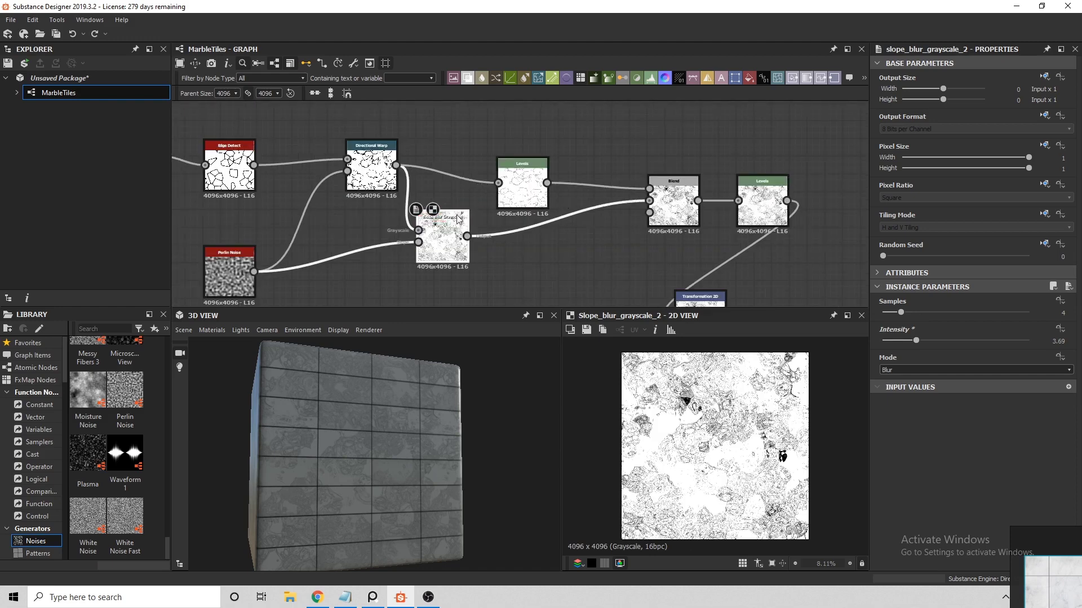
drag(451, 226, 451, 278)
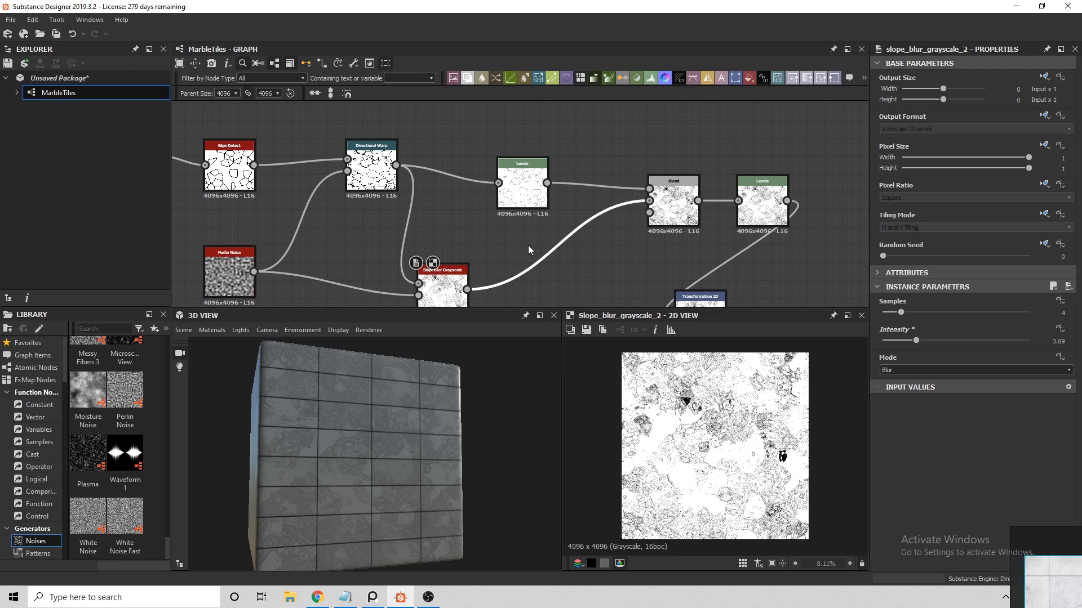
key(space)
text(levels)
key(Return)
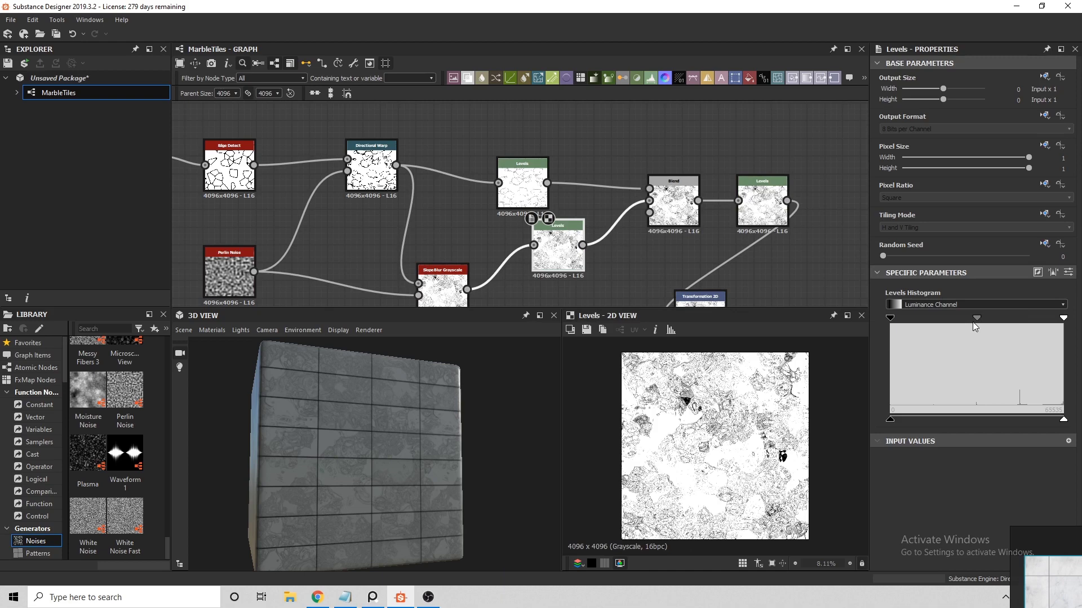
drag(977, 318, 957, 316)
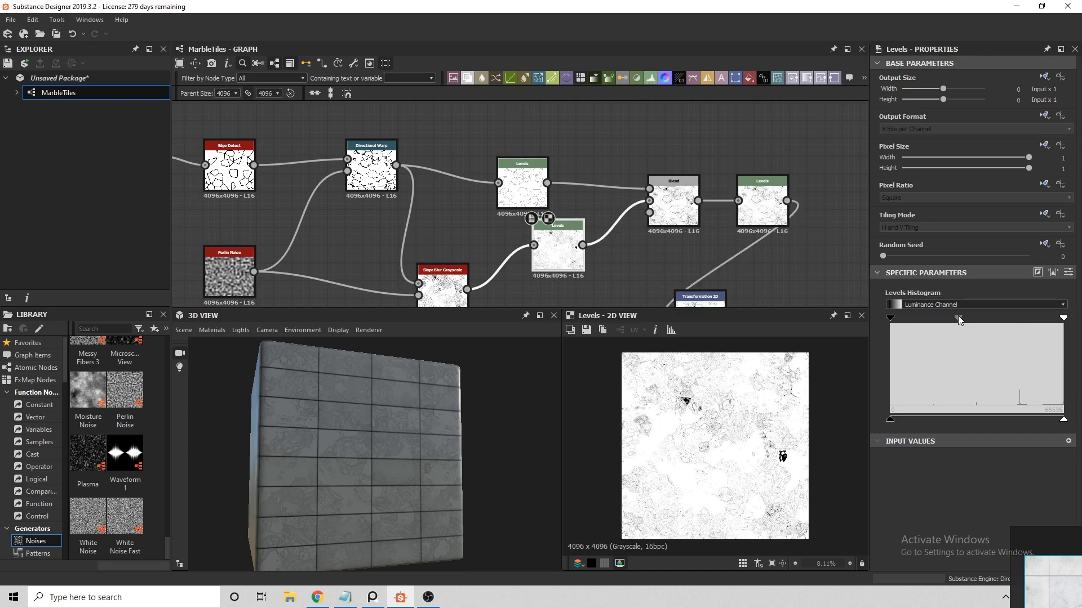
drag(958, 316, 964, 317)
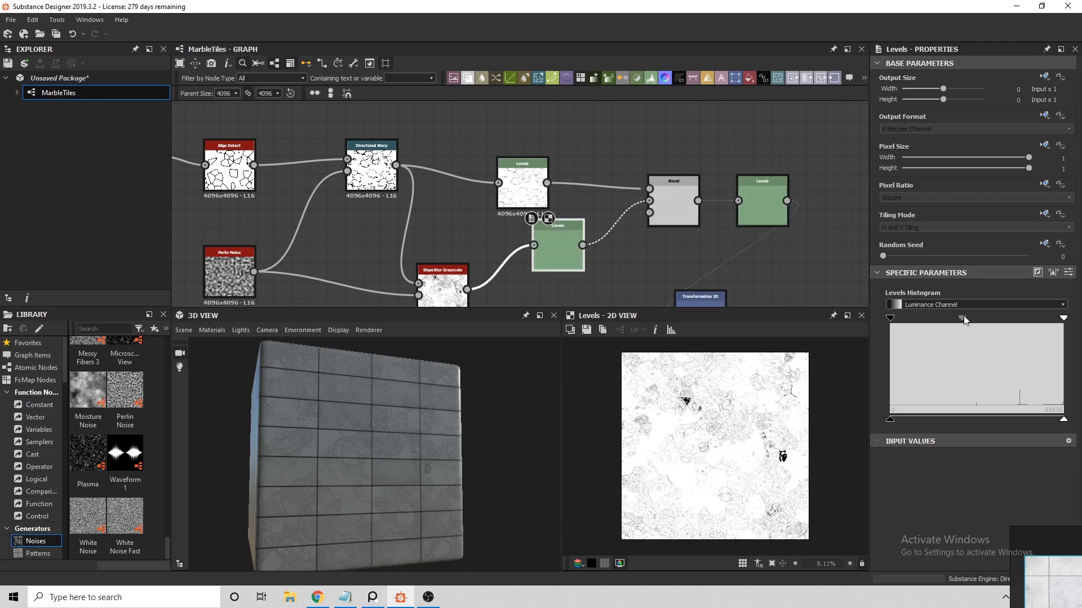
Lower the output black level of the final vein Levels node to its minimum
scroll(594, 237, down, 3)
middle_drag(586, 275, 539, 215)
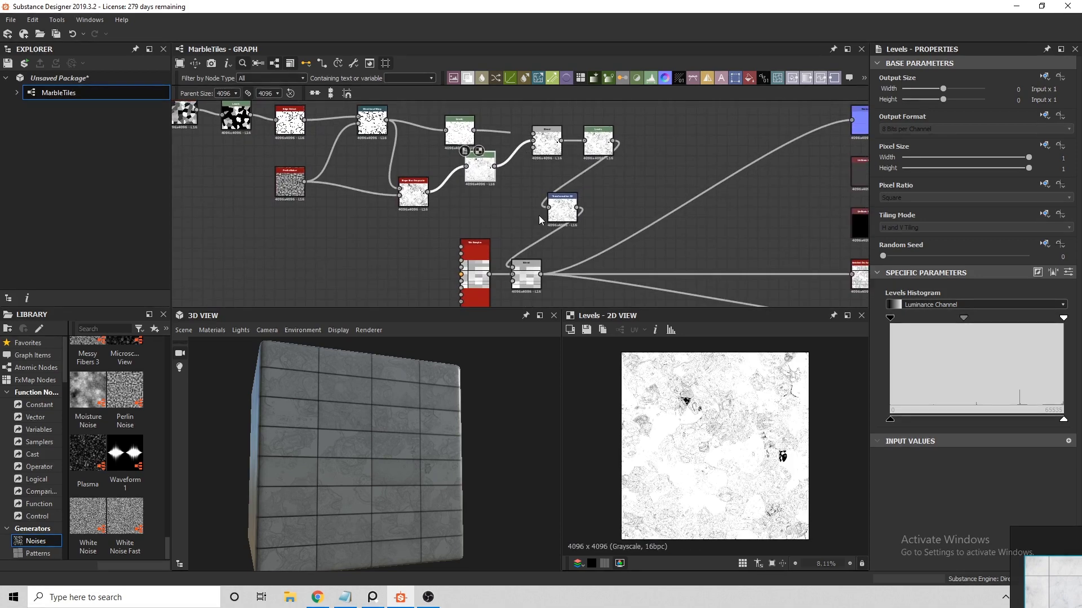
click(598, 149)
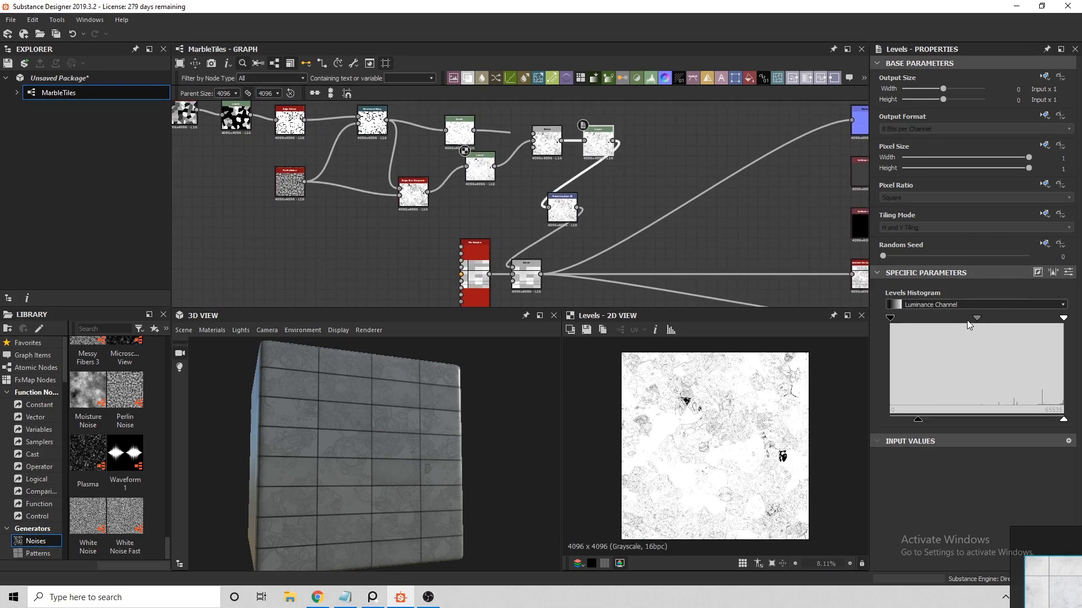
drag(917, 421, 855, 418)
Raise the tile Blend's opacity slightly and check the veins on the 3D cube
double_click(532, 277)
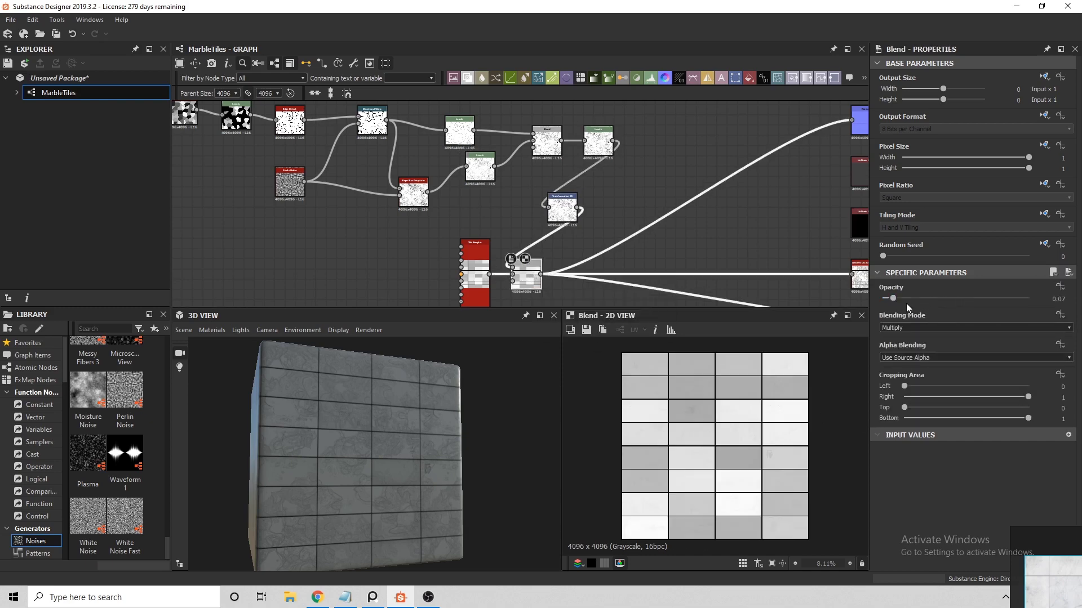
drag(897, 301, 897, 297)
drag(477, 432, 483, 448)
Try lowering the grayscale value of the roughness Uniform Color to 24, and undo it
middle_drag(692, 149, 523, 152)
click(702, 177)
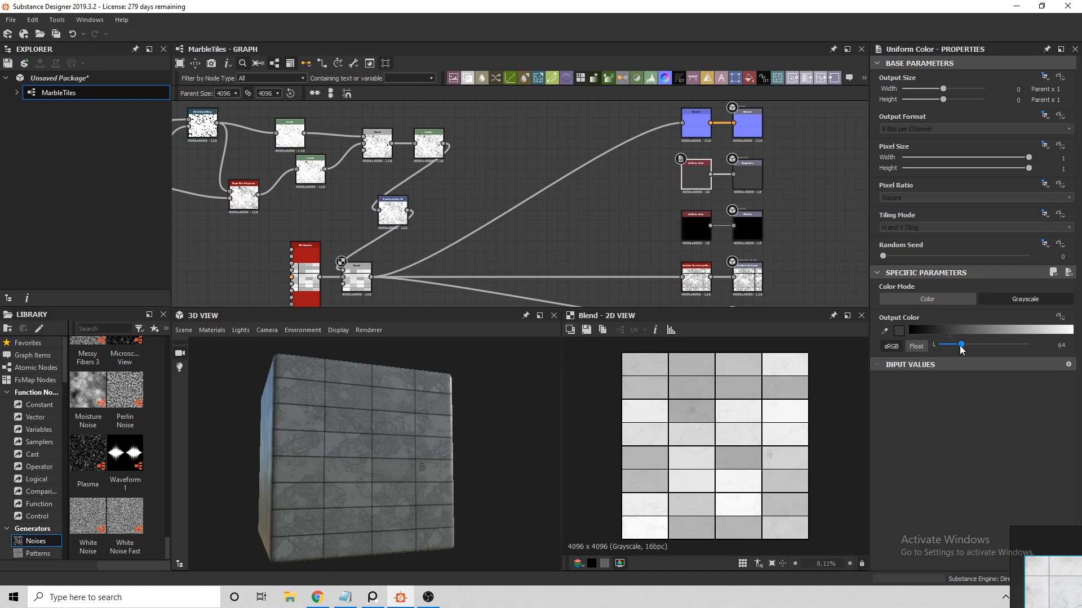
drag(960, 345, 929, 341)
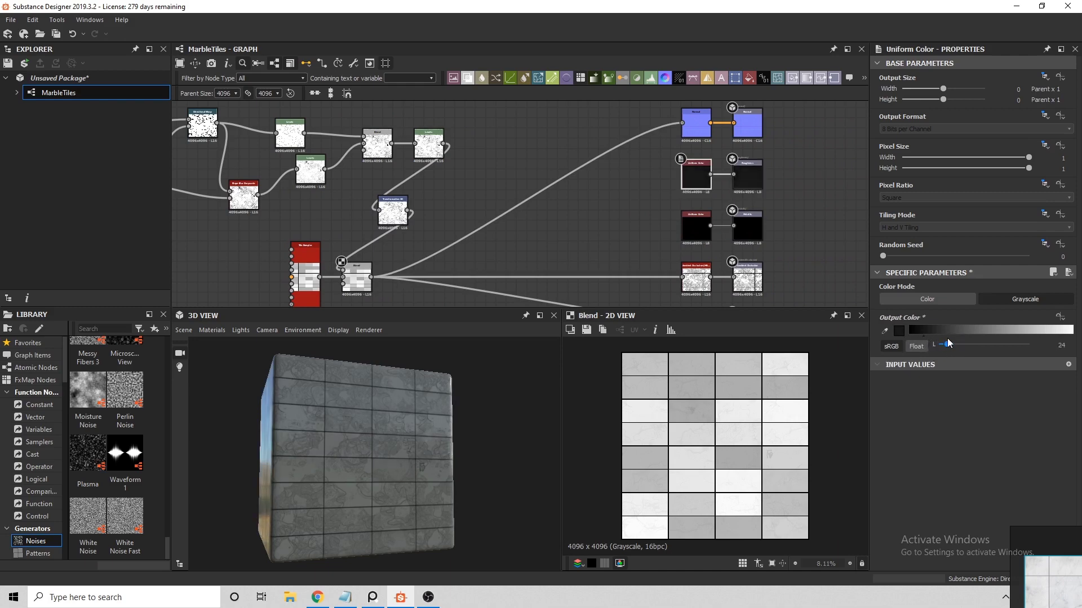
key(ctrl+z)
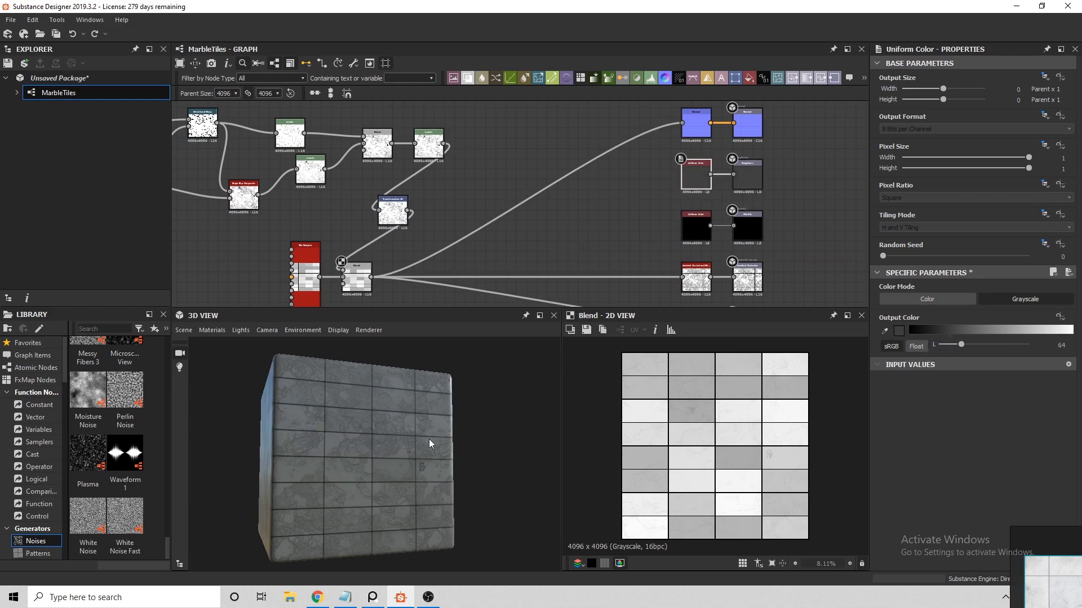
mouse_move(428, 439)
mouse_down()
mouse_move(461, 417)
mouse_move(477, 421)
mouse_move(445, 418)
mouse_move(433, 433)
mouse_up()
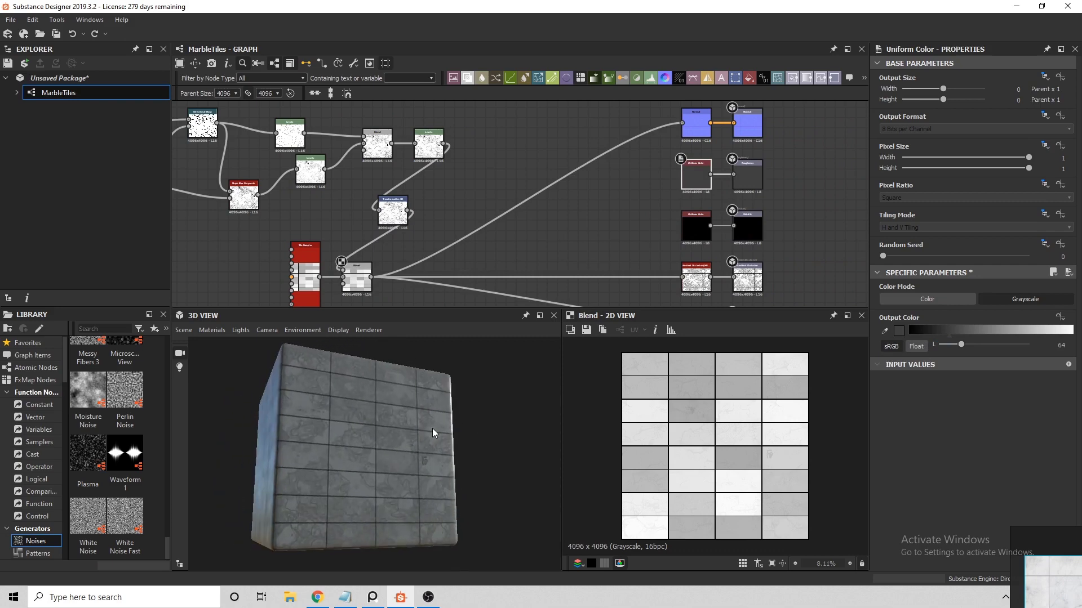
Set the Normal node's intensity to 5 and inspect the surface relief on the 3D cube
middle_drag(677, 235, 612, 267)
scroll(623, 226, down, 1)
double_click(632, 171)
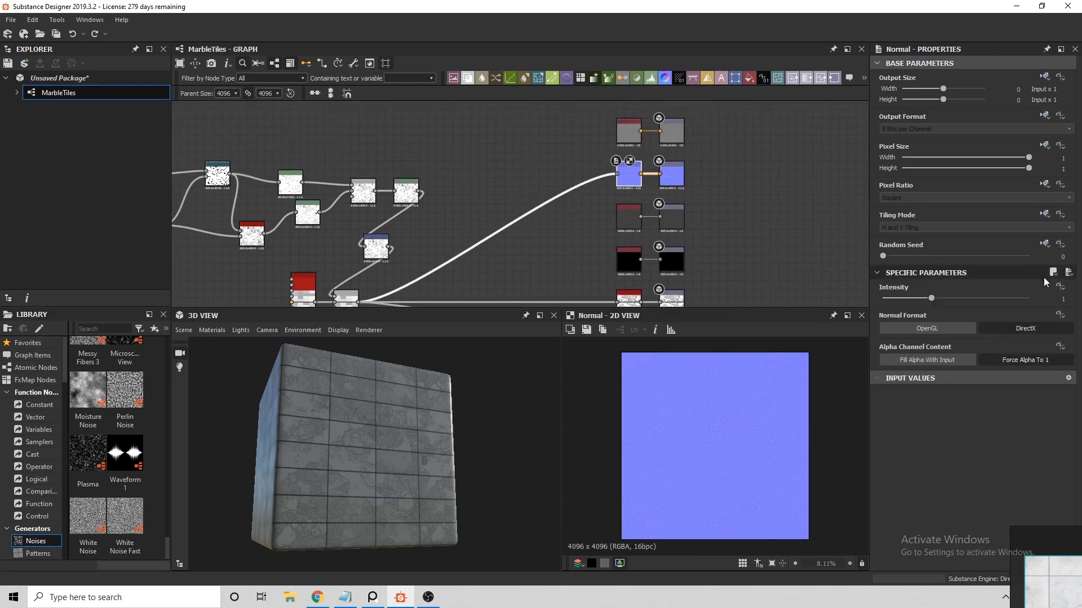
key(Return)
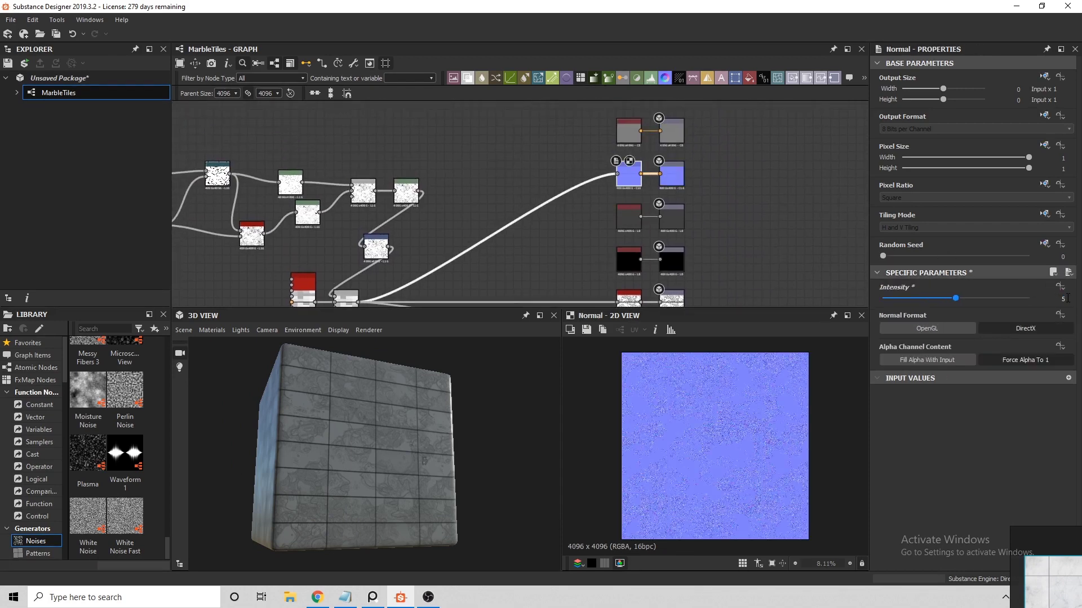
scroll(433, 445, up, 5)
mouse_move(464, 468)
mouse_down()
mouse_move(434, 466)
mouse_move(456, 456)
mouse_up()
scroll(432, 466, up, 2)
scroll(455, 457, down, 3)
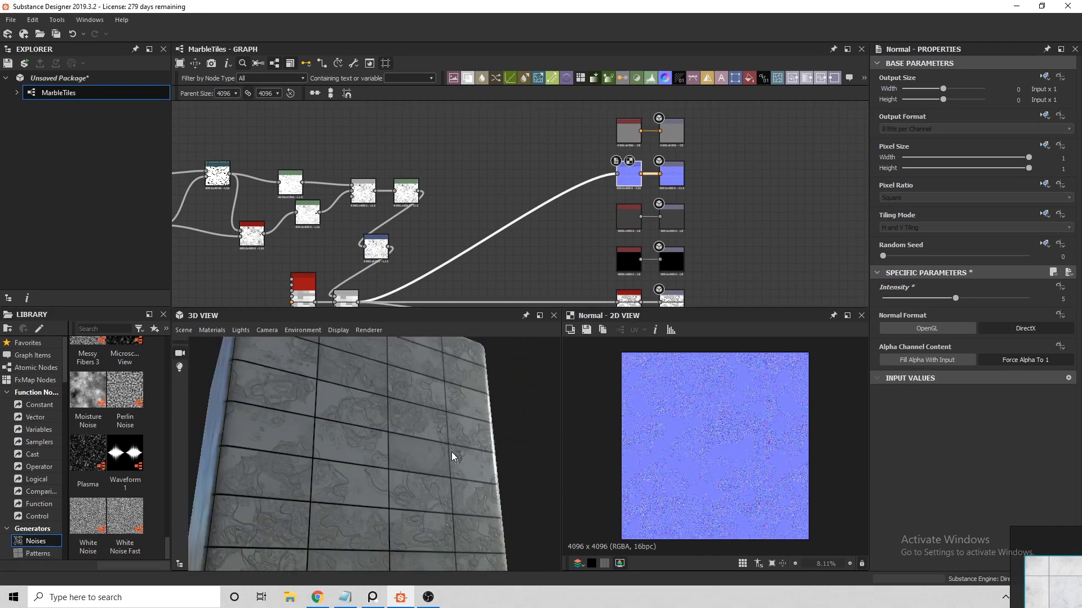
drag(365, 463, 349, 479)
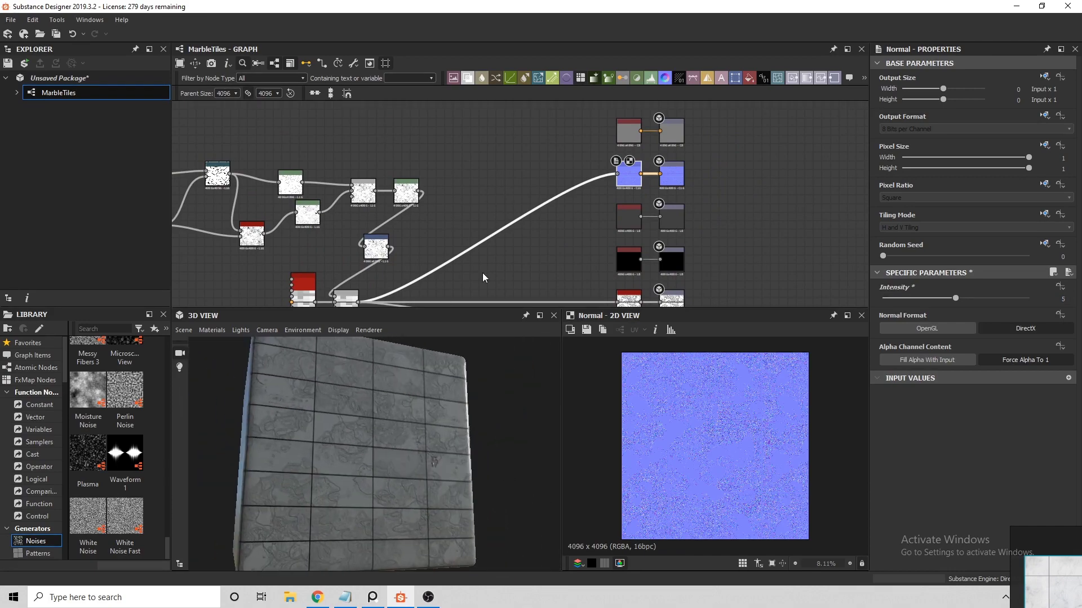
Delete the Uniform Color node feeding the Base Color output and add a Gradient Map node in its place
scroll(495, 229, up, 3)
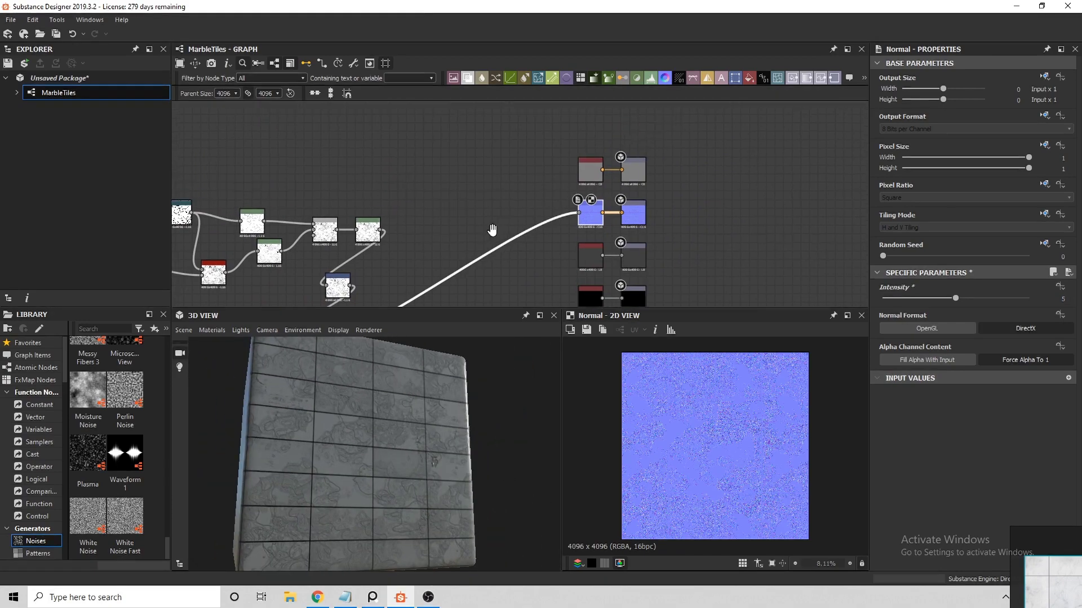
click(589, 167)
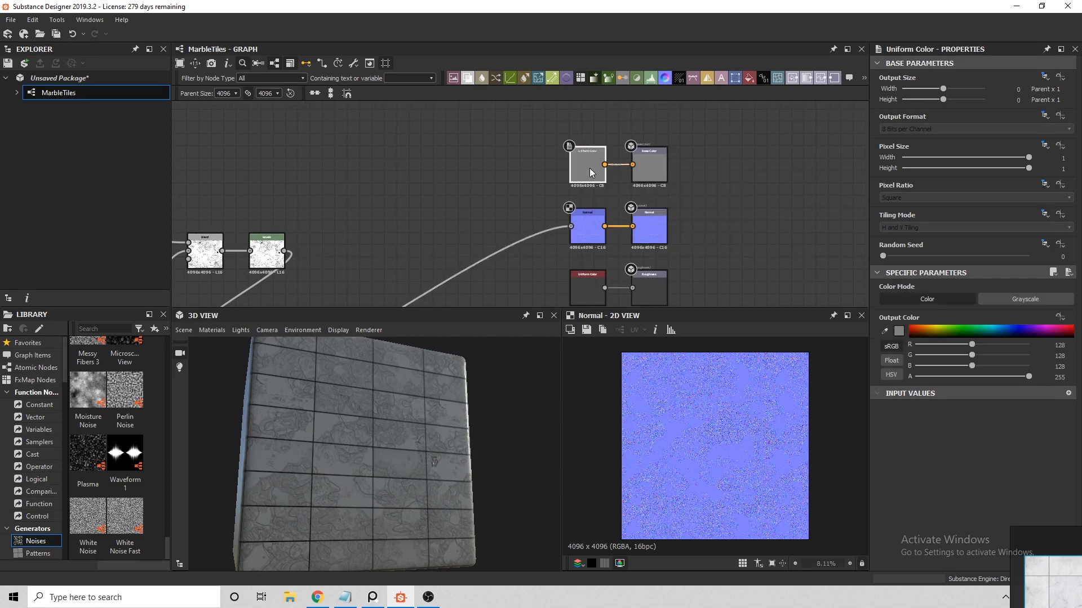
key(Delete)
key(space)
text(g)
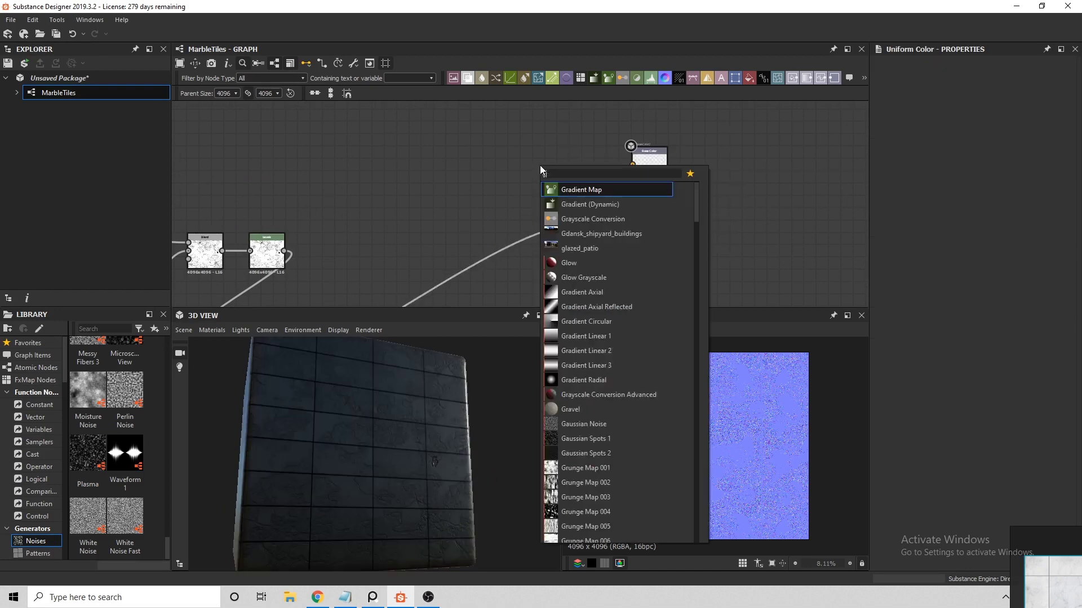
text(rad)
key(Return)
Connect the ambient occlusion node's result to the Gradient Map, and the Gradient Map to the Base Color output
scroll(549, 144, down, 2)
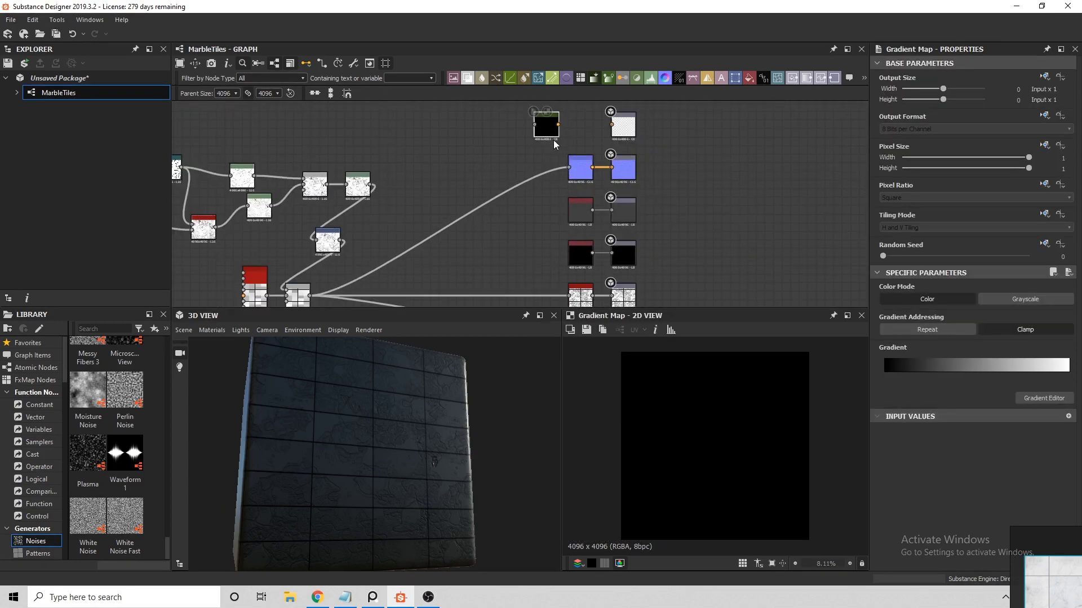
scroll(539, 155, down, 2)
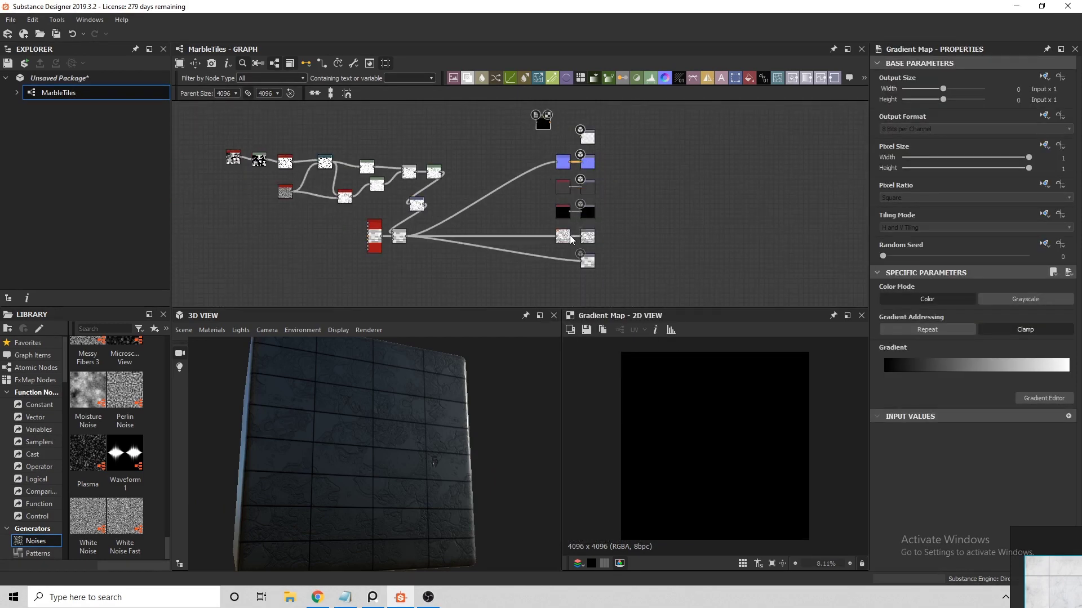
drag(572, 240, 539, 127)
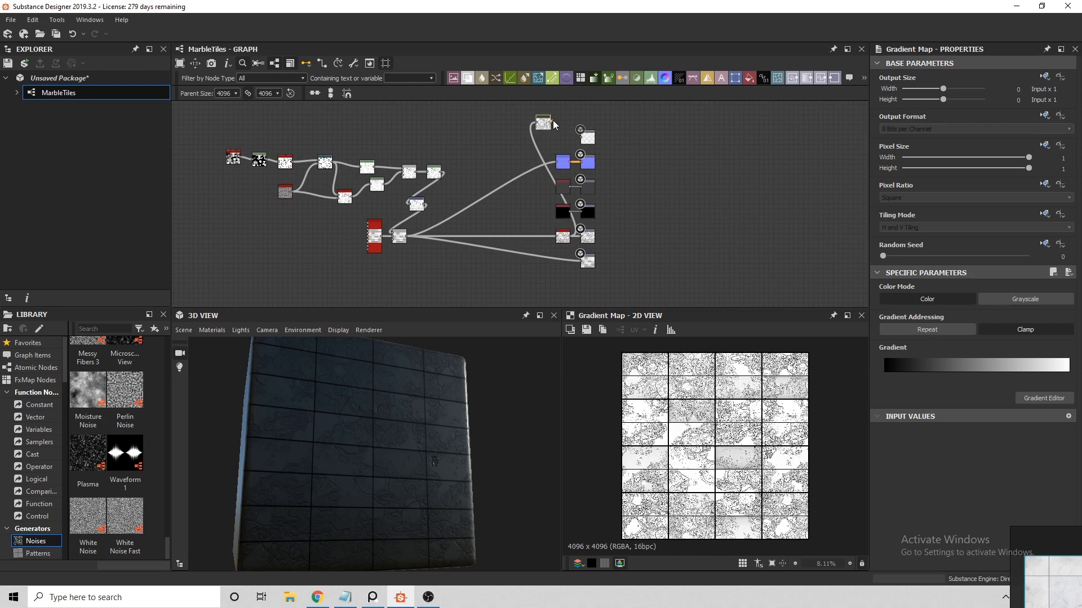
drag(552, 123, 589, 138)
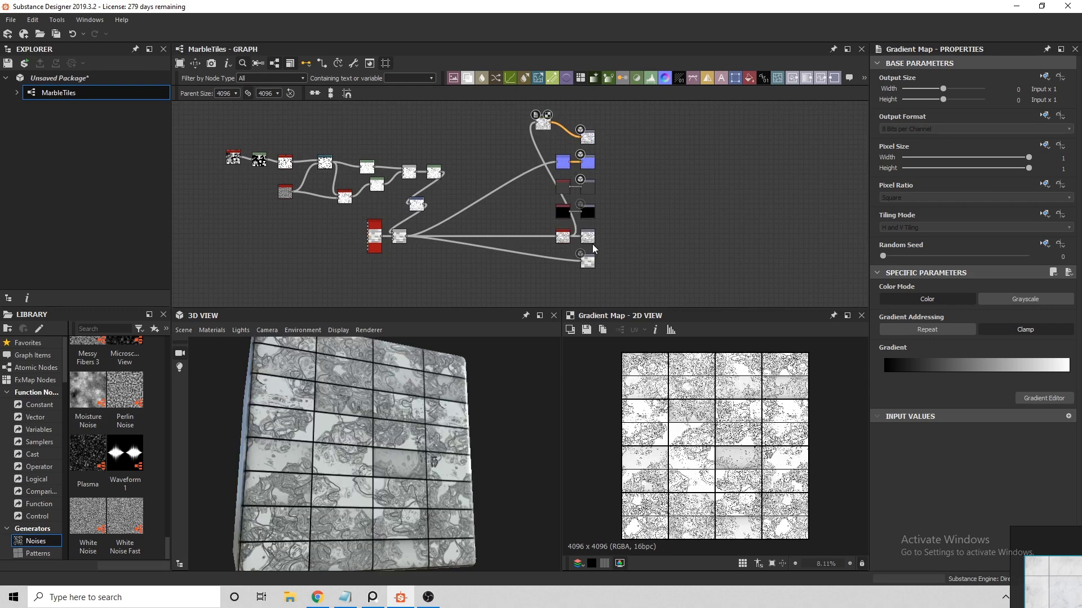
Bring the marble reference image into view and sample the Gradient Map's colours from it with Pick Gradient
drag(1025, 557, 804, 420)
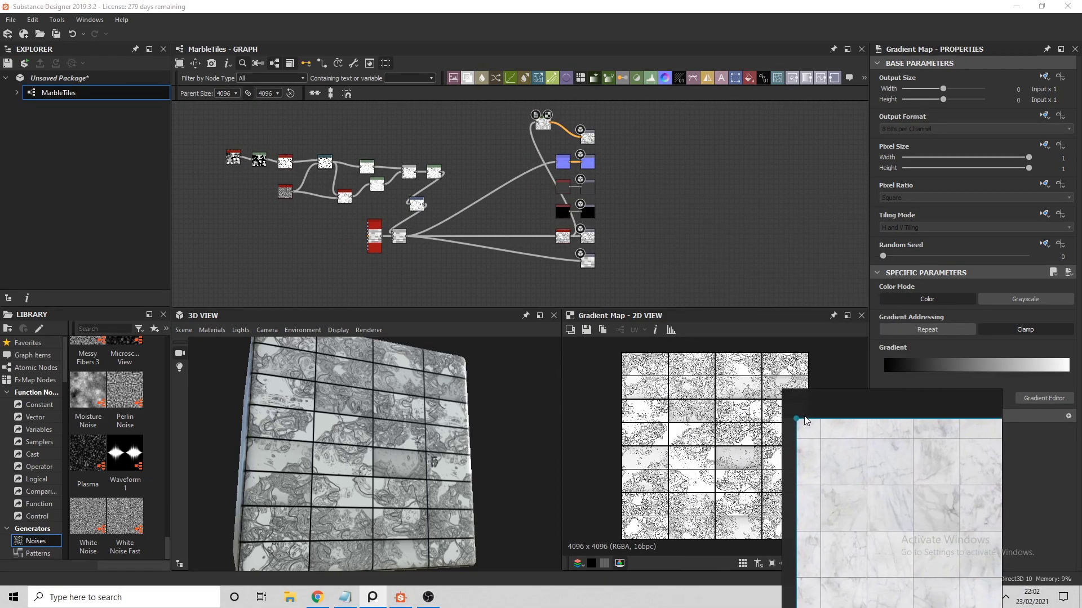
click(1043, 398)
click(952, 352)
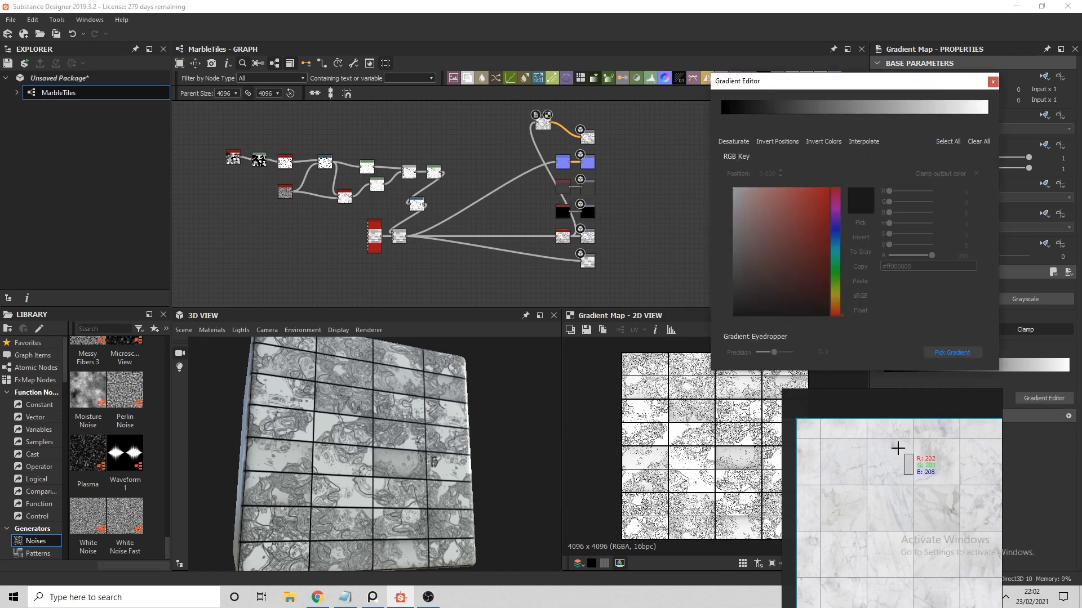
click(888, 469)
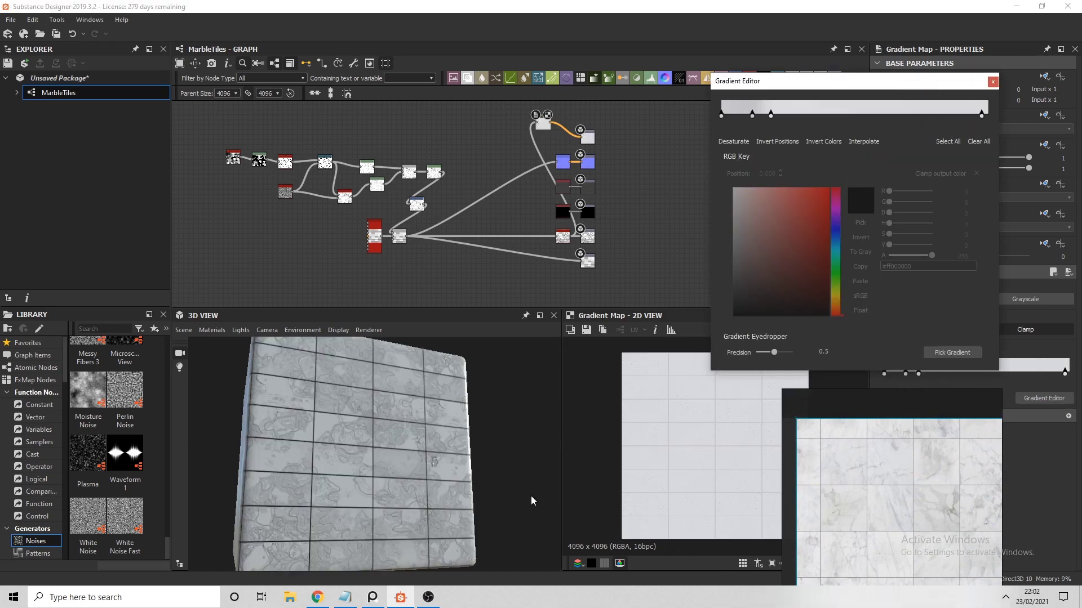
drag(532, 501, 412, 469)
Resample the gradient along longer diagonal strokes across the reference tiles and close the Gradient Editor
click(924, 354)
drag(948, 445, 896, 516)
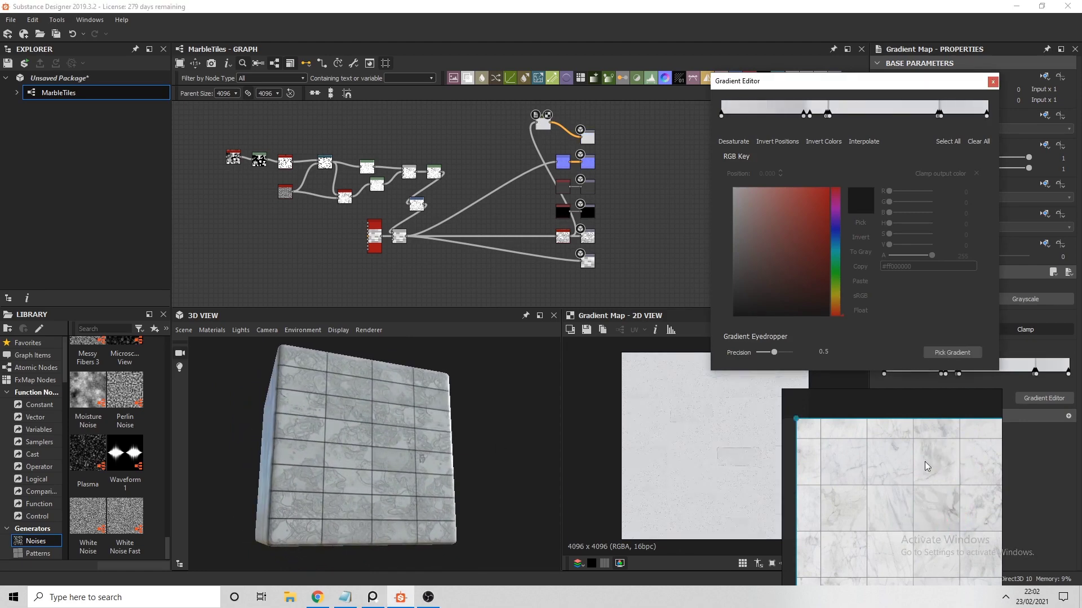
click(955, 352)
drag(839, 566, 932, 475)
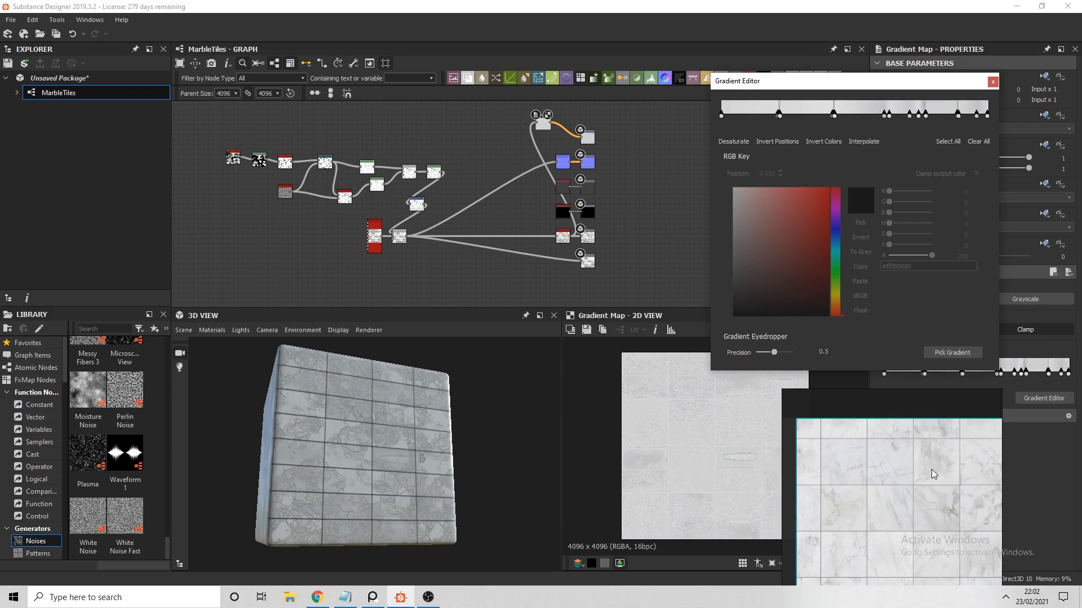
click(993, 83)
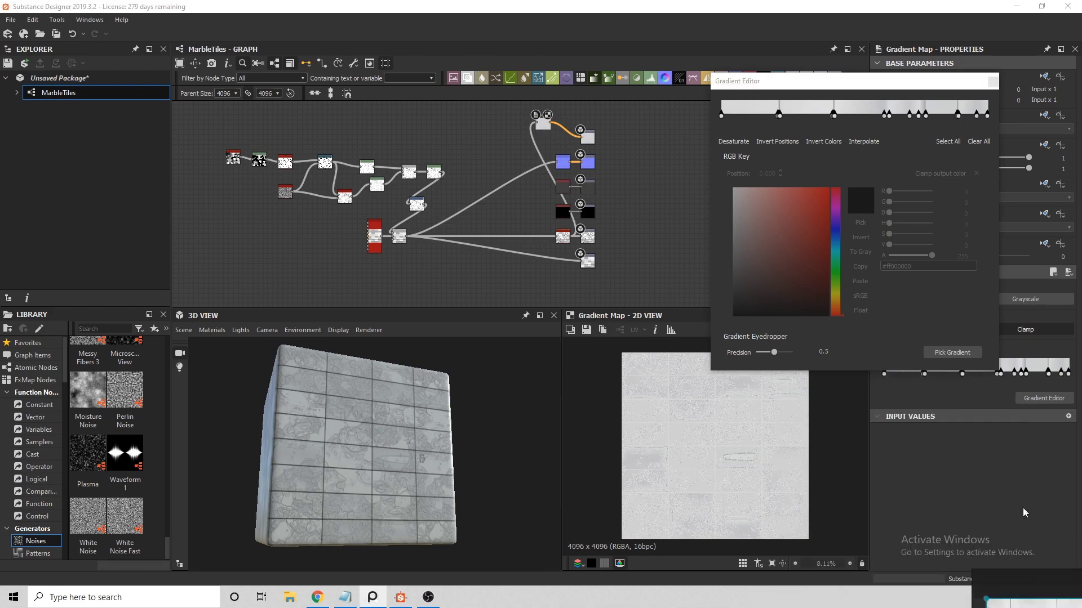
click(992, 83)
scroll(583, 137, up, 3)
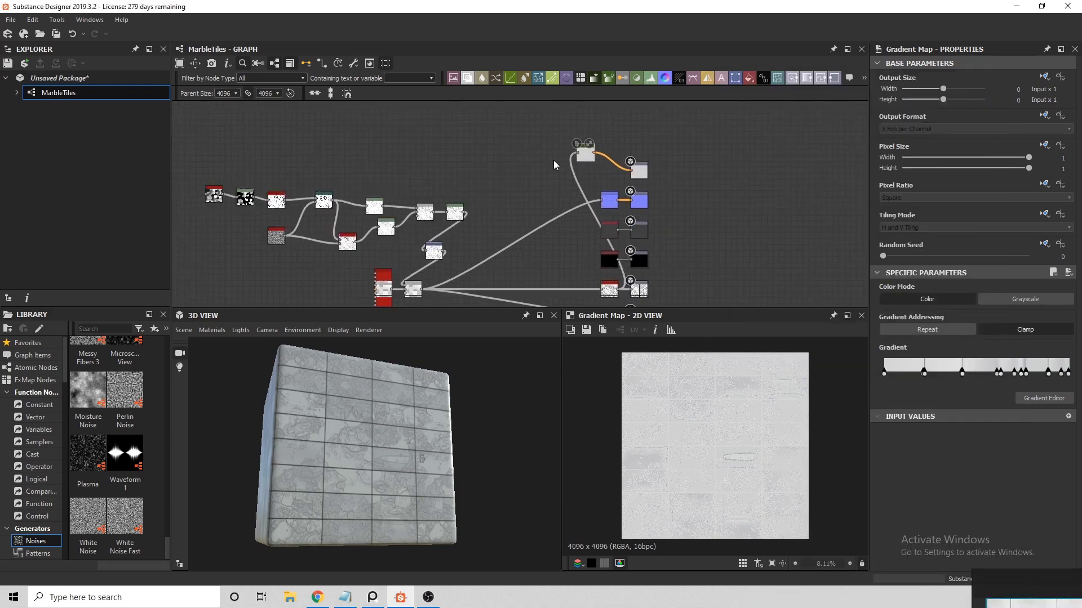
scroll(553, 160, down, 5)
scroll(451, 236, up, 3)
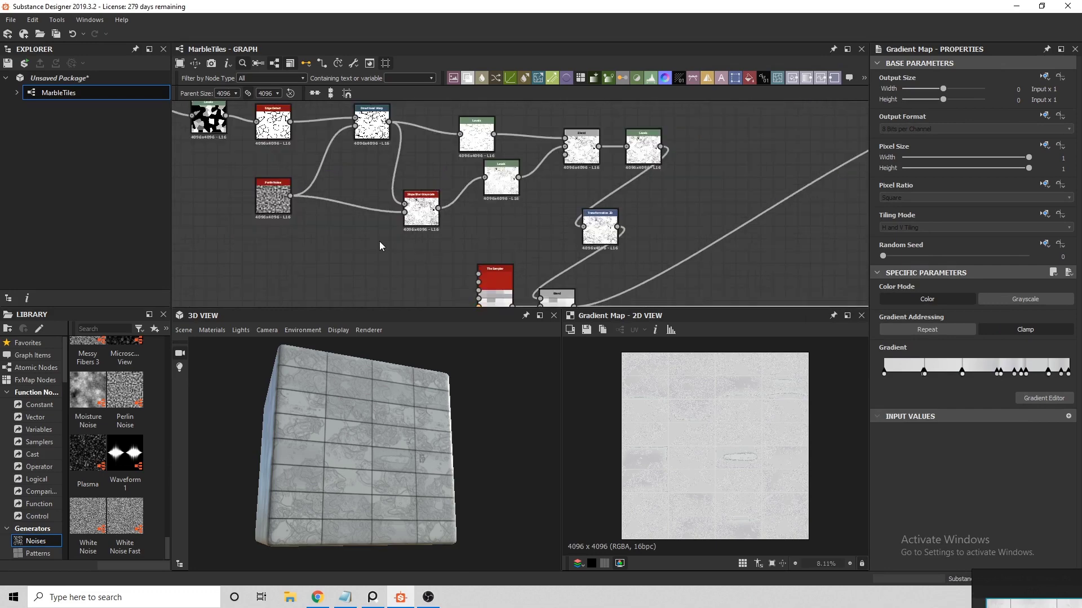
Stagger the Tile Sampler's rows into a brick layout by setting its Offset to 0.5
middle_drag(380, 241, 412, 157)
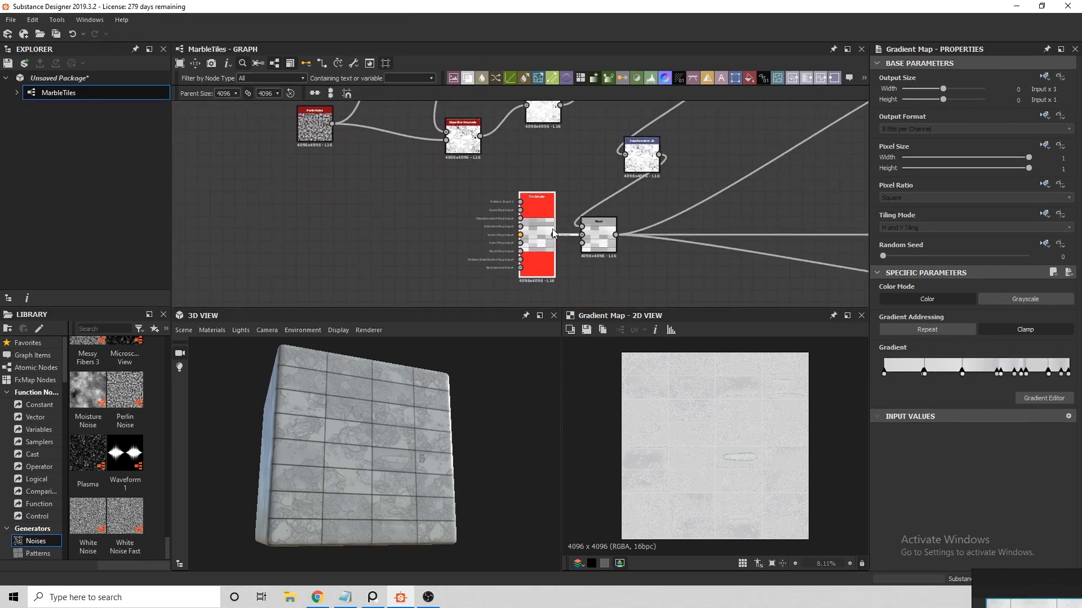
click(552, 229)
double_click(553, 229)
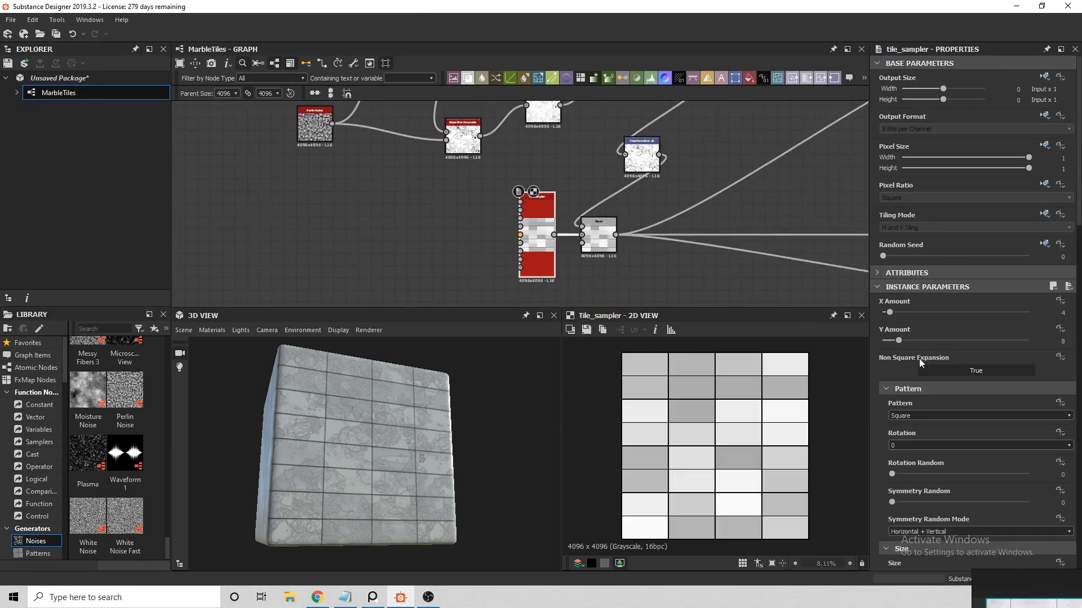
scroll(930, 414, down, 15)
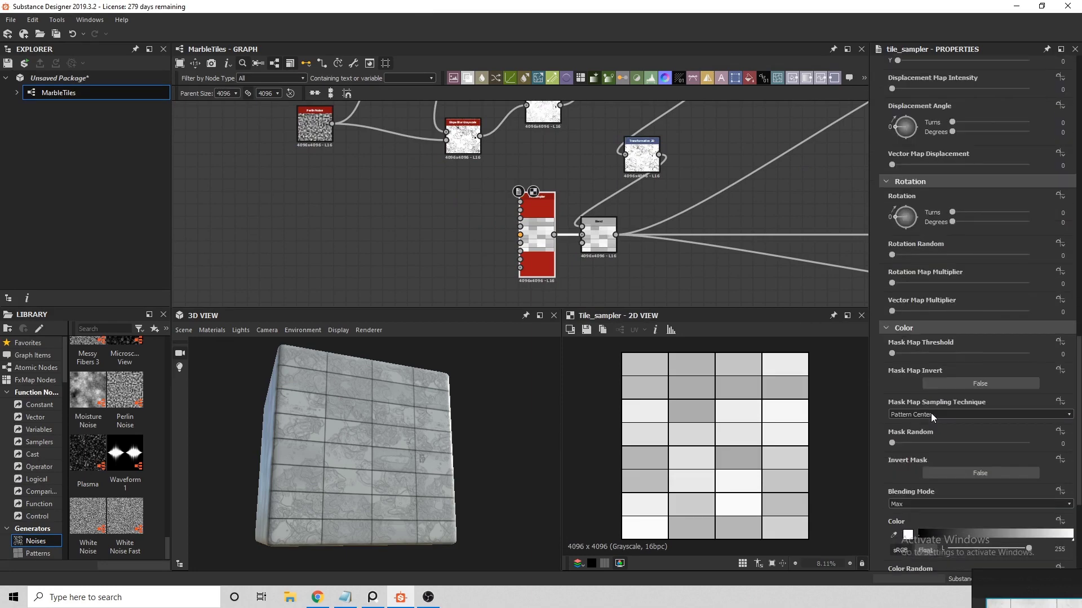
scroll(931, 414, up, 5)
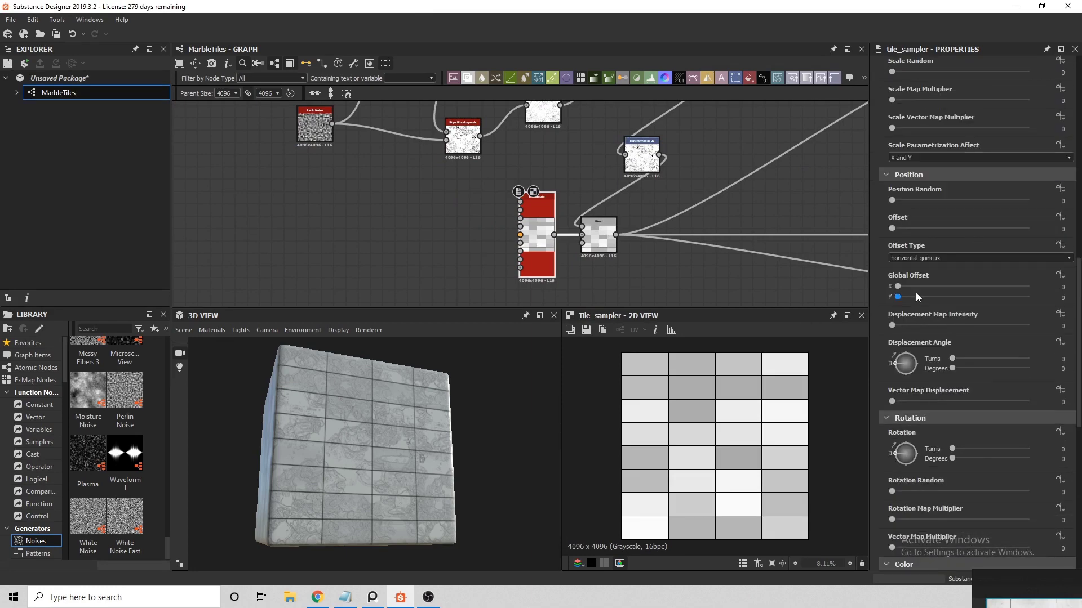
drag(895, 231, 930, 231)
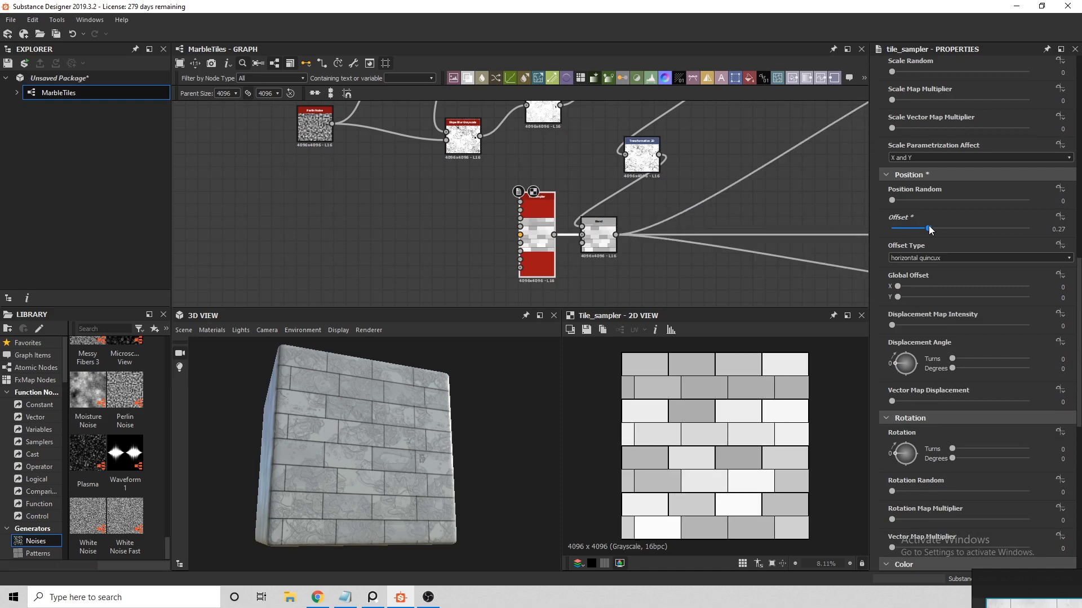
click(1054, 228)
key(Return)
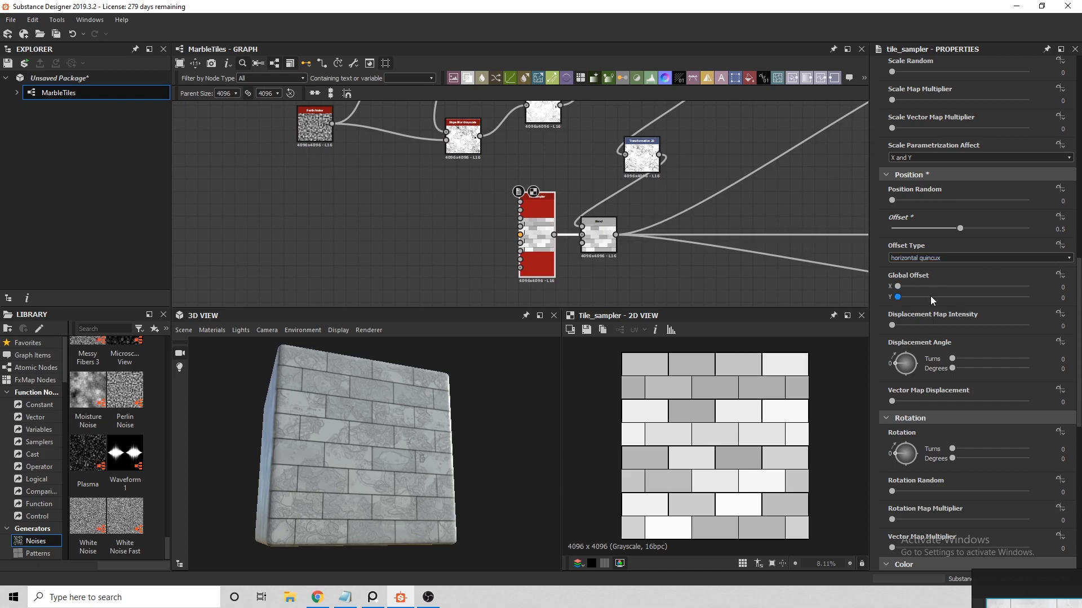
Try stronger brightness variation between the tiles and settle the Tile Sampler's Color Random at 0.48
scroll(922, 456, down, 12)
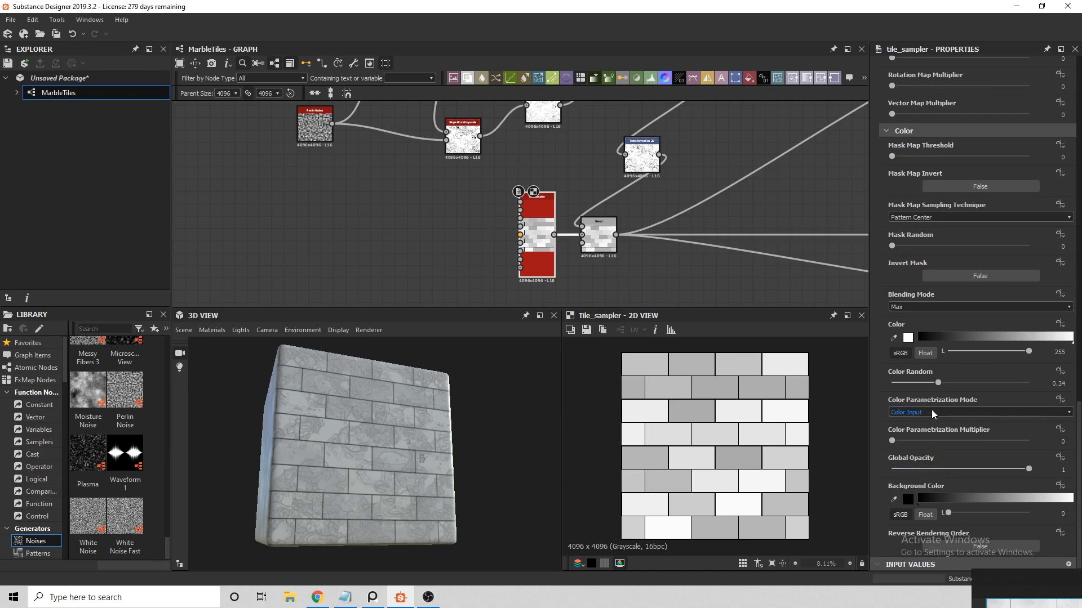
drag(932, 384, 964, 383)
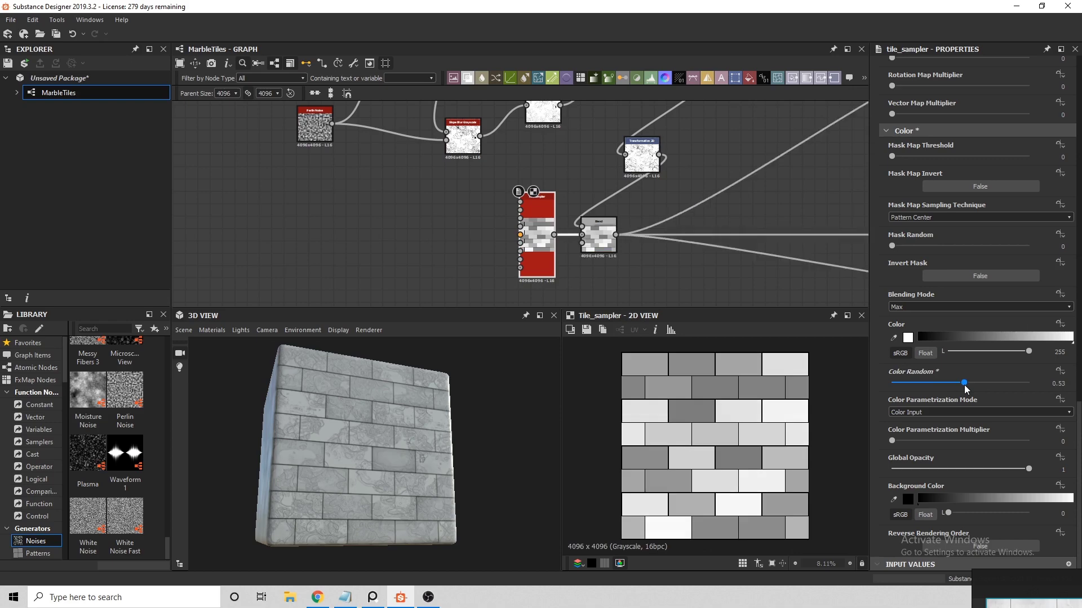
drag(965, 389, 1032, 391)
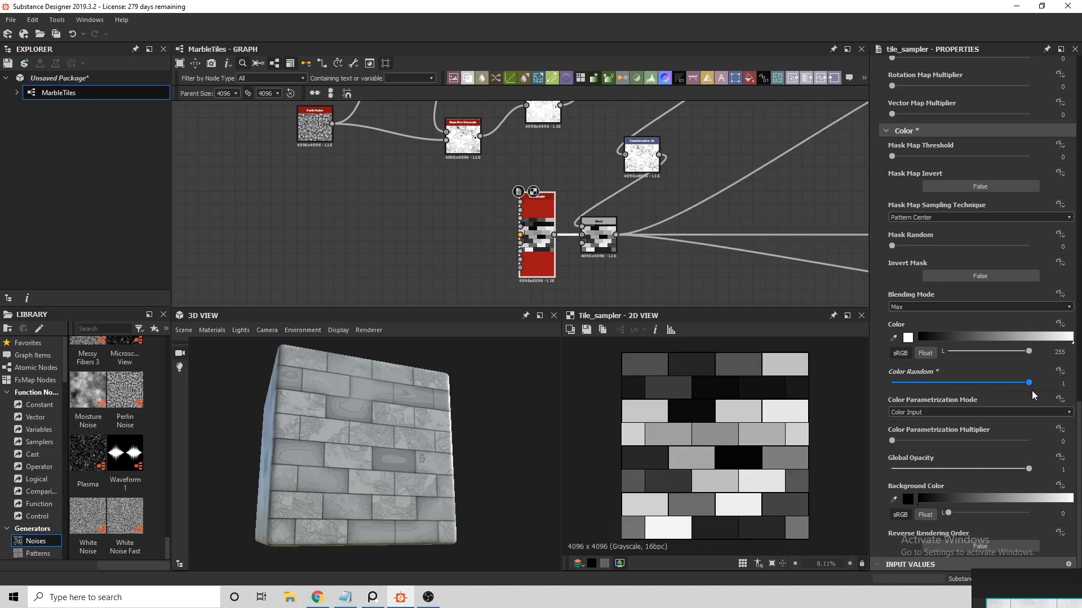
drag(1032, 390, 952, 381)
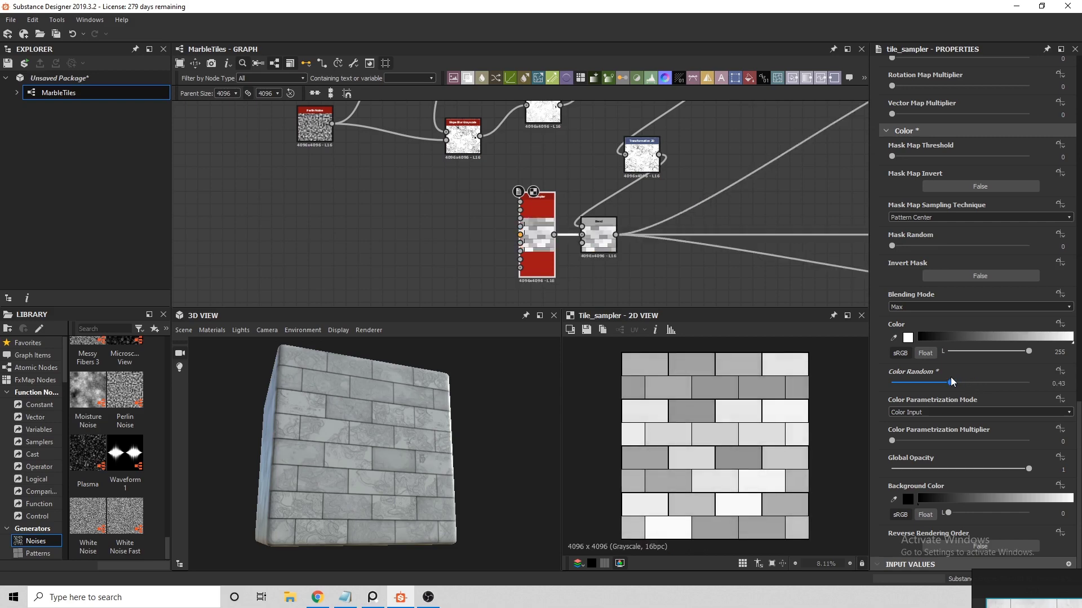
mouse_move(949, 378)
mouse_down()
mouse_move(938, 383)
mouse_move(959, 387)
mouse_up()
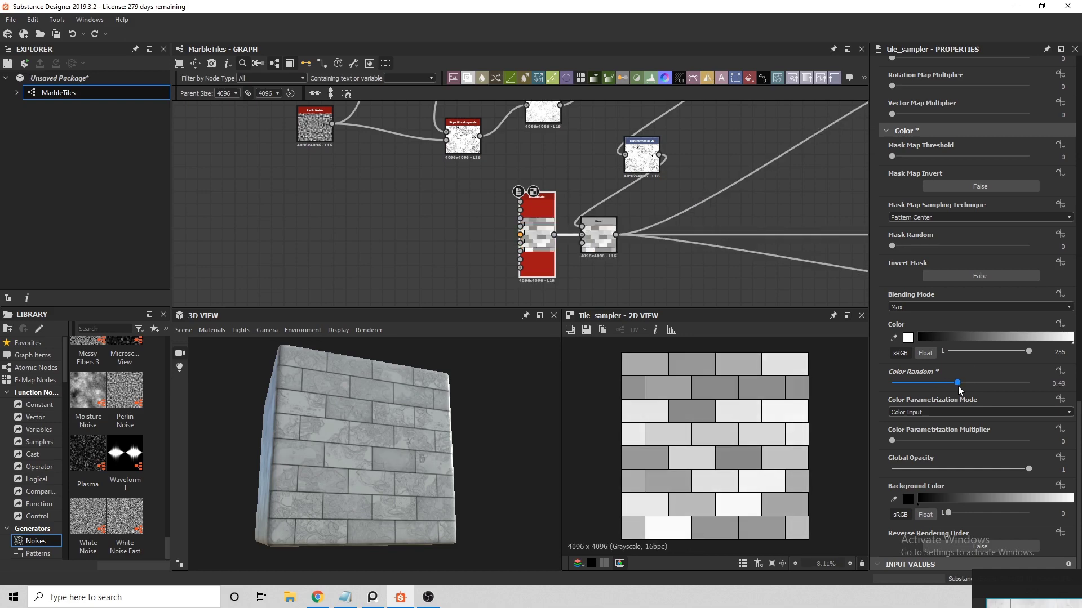
Try an Output Color of 0 on the Uniform Color feeding Roughness and inspect the reflections on the cube
scroll(582, 217, down, 3)
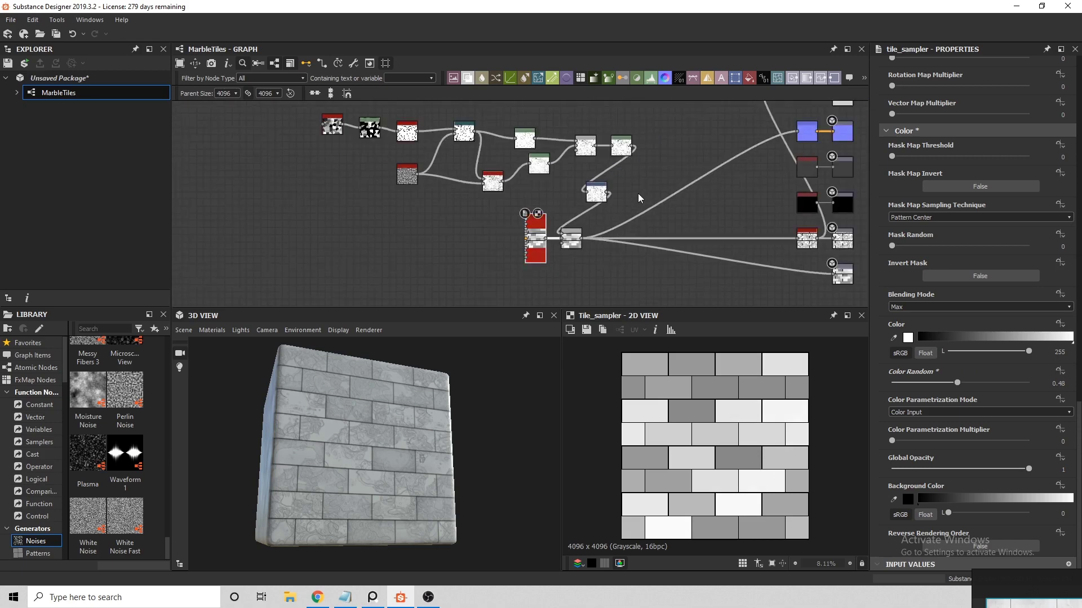
middle_drag(640, 191, 510, 203)
scroll(658, 214, up, 4)
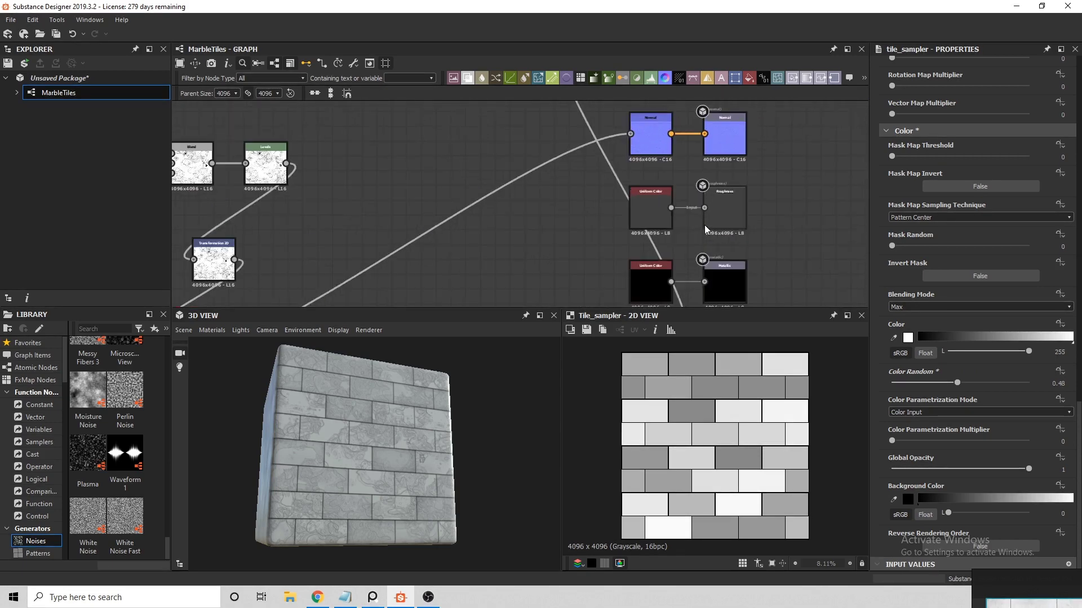
click(658, 214)
drag(965, 344, 926, 345)
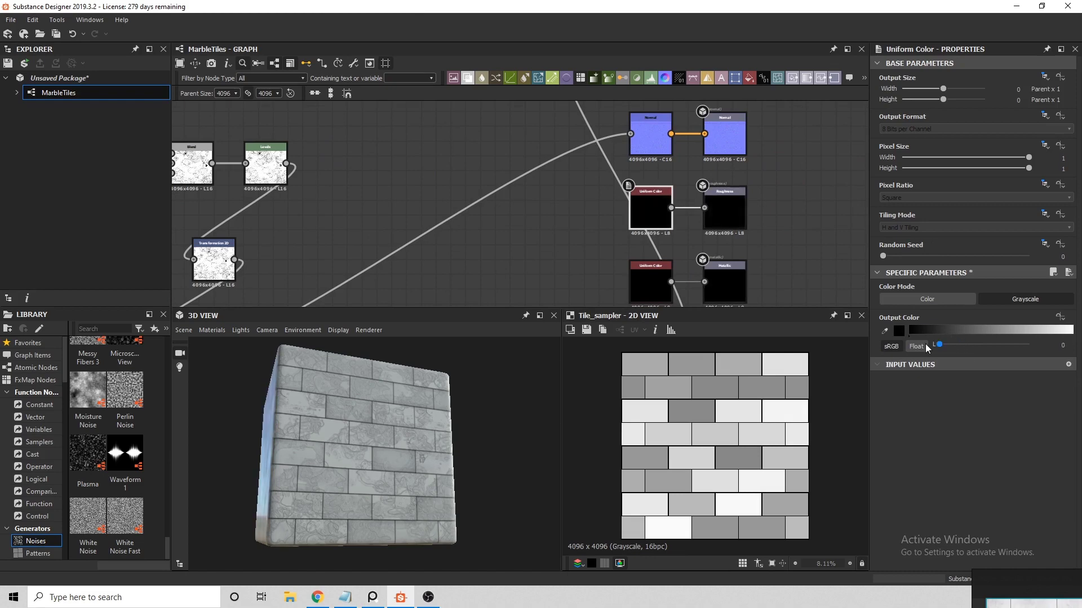
drag(445, 403, 492, 395)
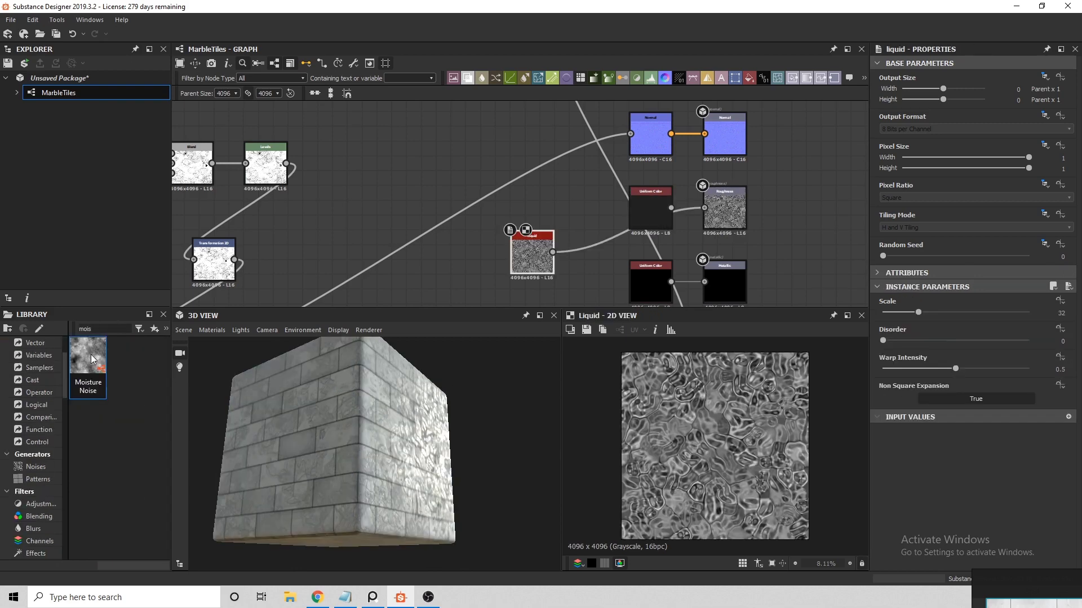
Add a Moisture Noise node beside the Liquid node, feed it to the Roughness output and inspect the cube's reflections
drag(92, 358, 511, 264)
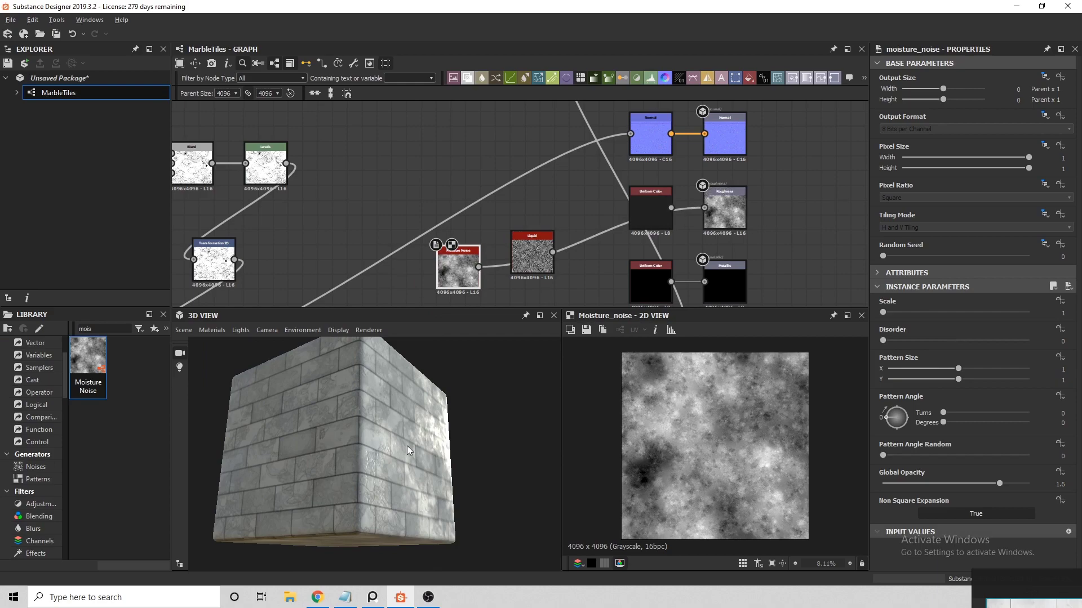
mouse_move(407, 445)
mouse_down()
mouse_move(401, 439)
mouse_move(420, 434)
mouse_move(401, 448)
mouse_up()
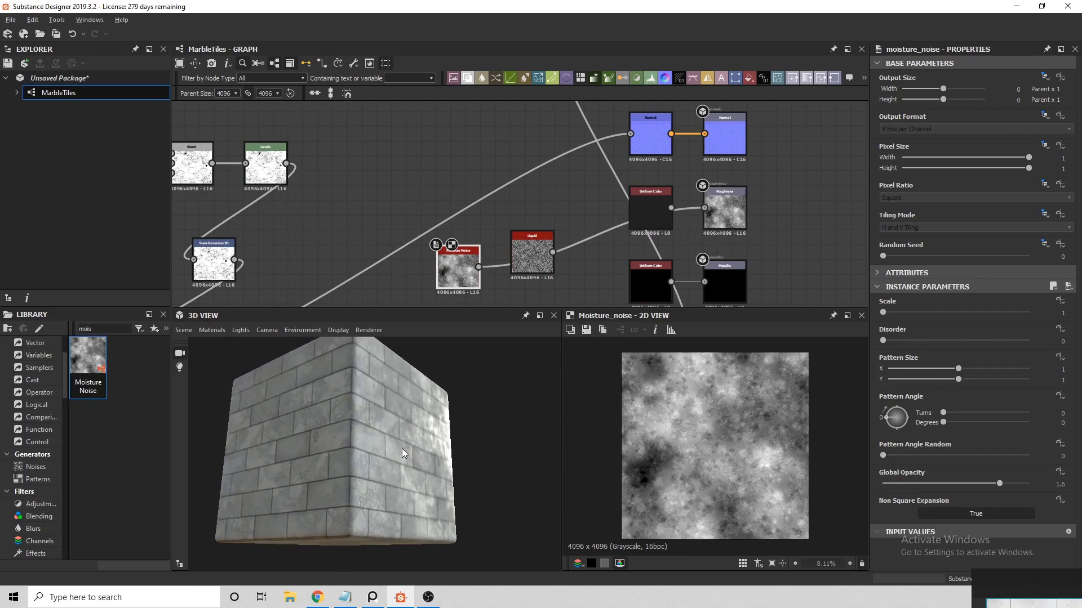